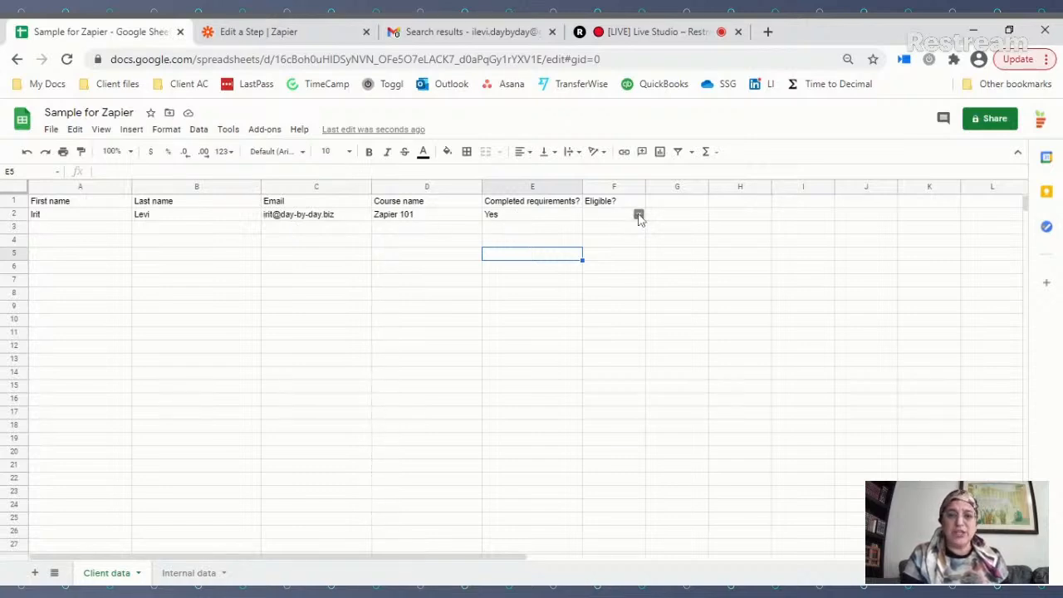
# Step: Leave cell F2's eligibility dropdown unset and return to the Zapier zap editor
pyautogui.click(639, 216)
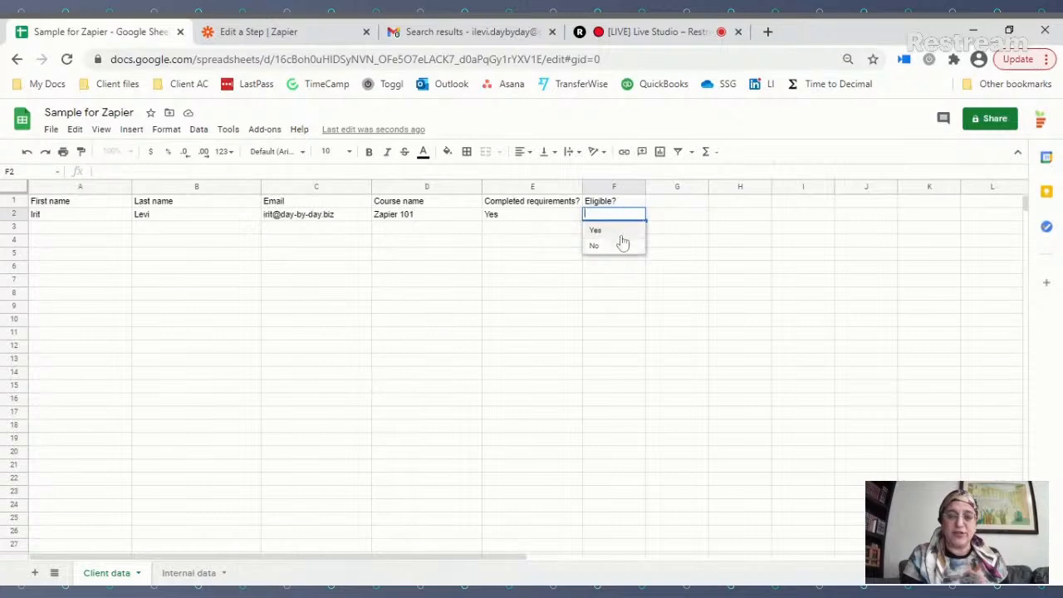
pyautogui.click(520, 238)
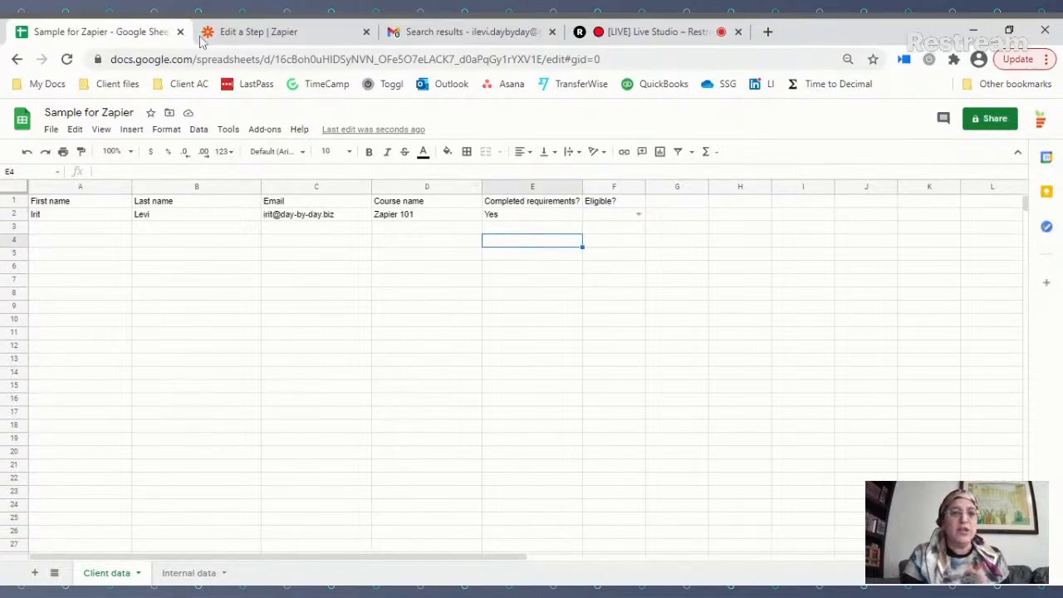
pyautogui.click(265, 38)
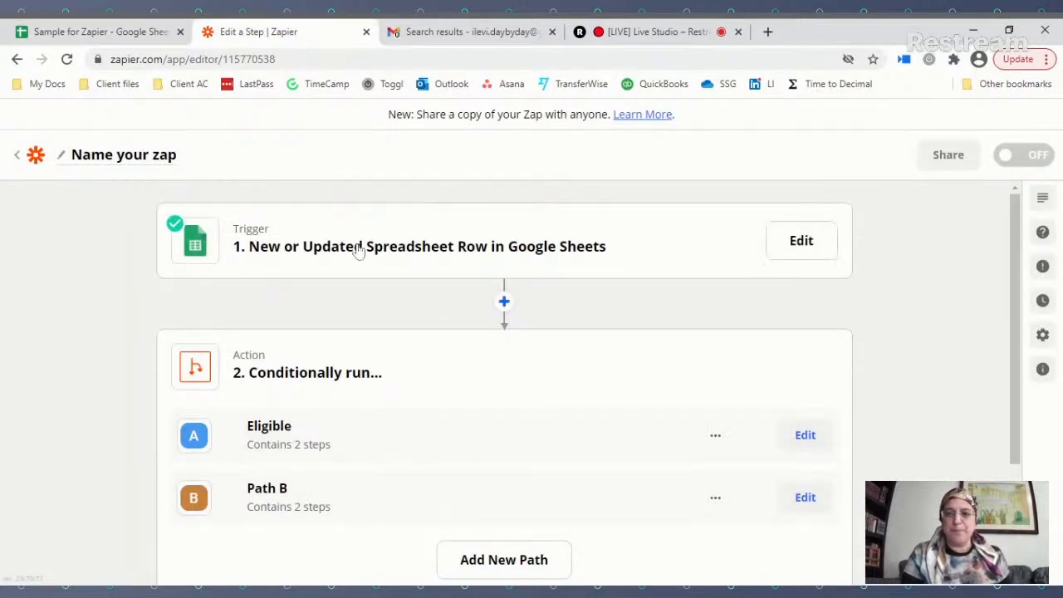
# Step: Set the trigger's spreadsheet to 'Sample for Zapier', checking it against the sheet's URL ID
pyautogui.click(494, 246)
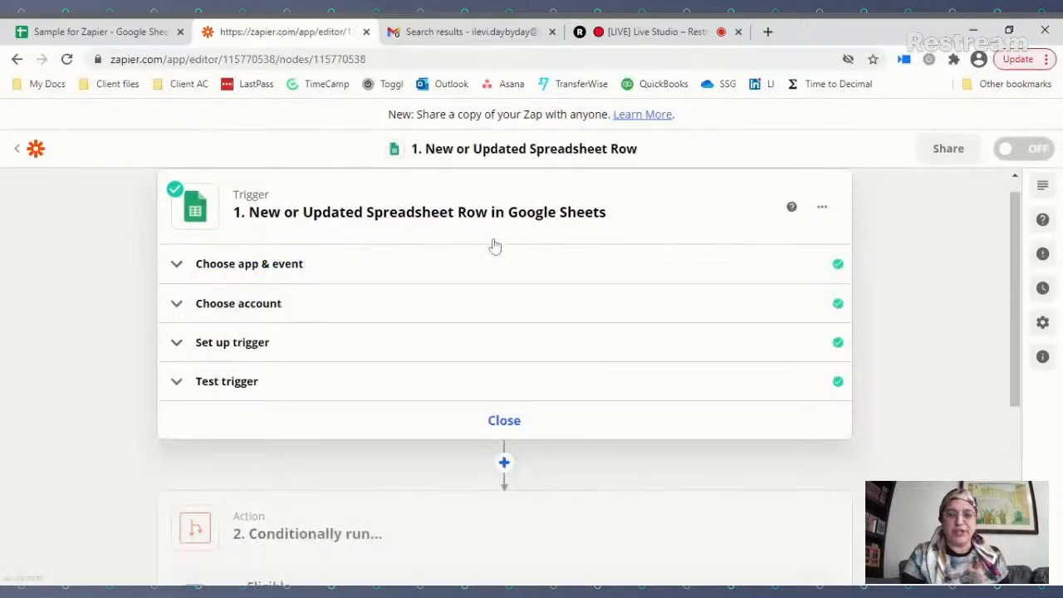
pyautogui.click(244, 347)
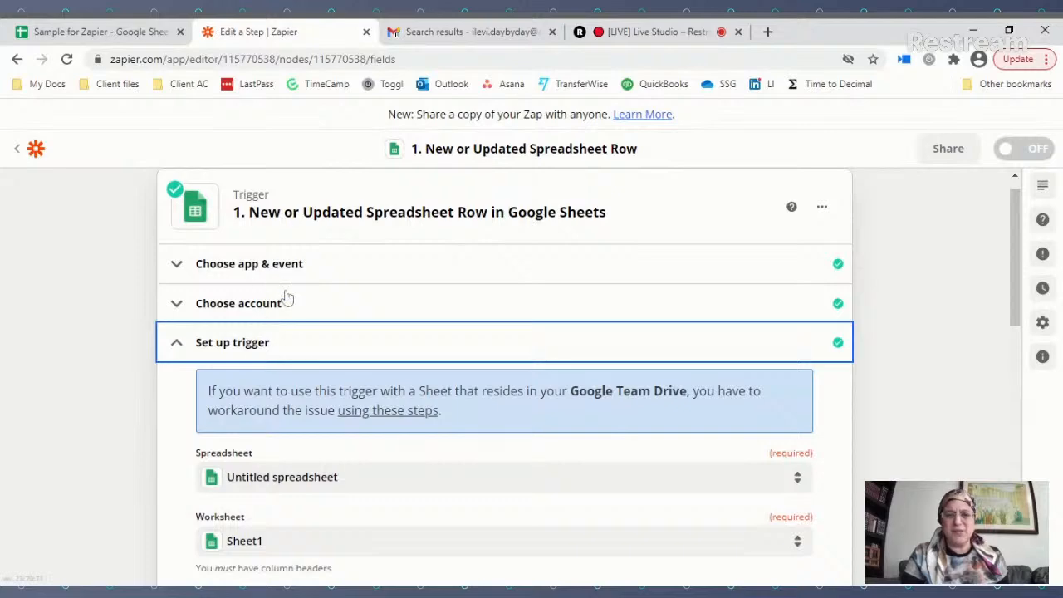
pyautogui.scroll(-3, 334, 290)
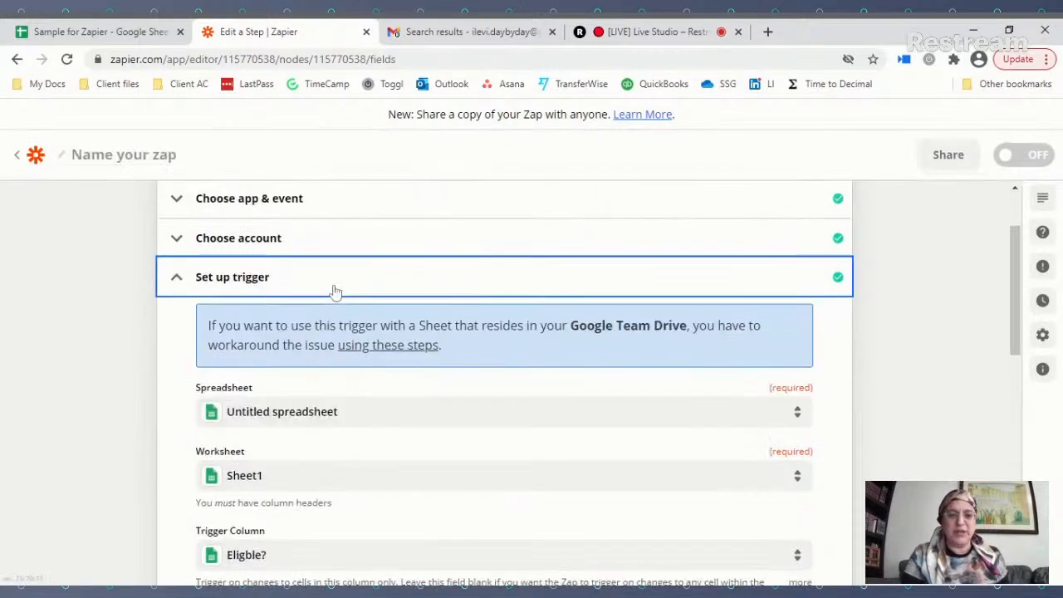
pyautogui.click(291, 255)
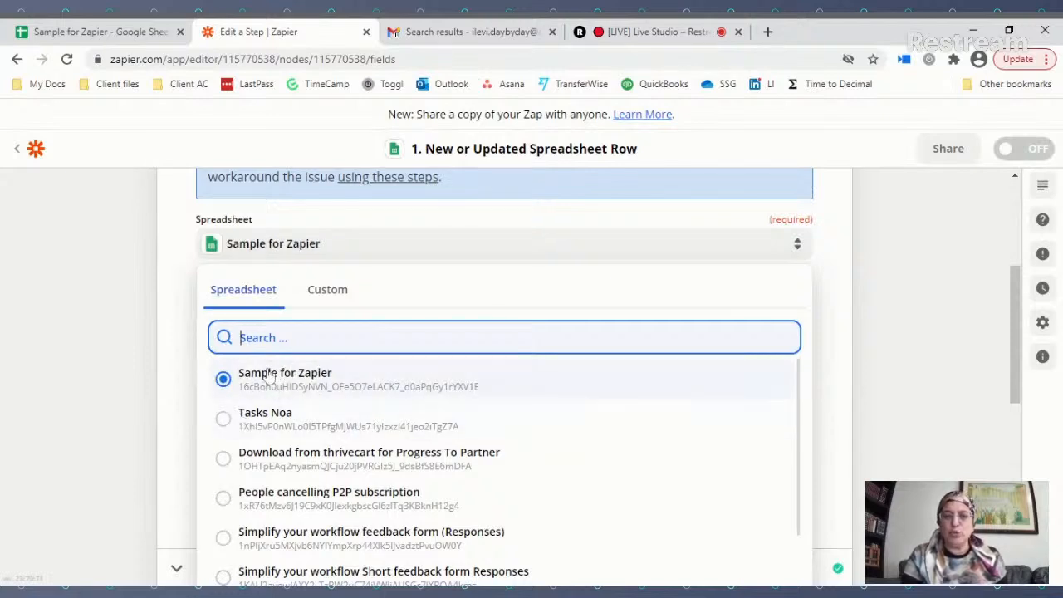
pyautogui.click(185, 334)
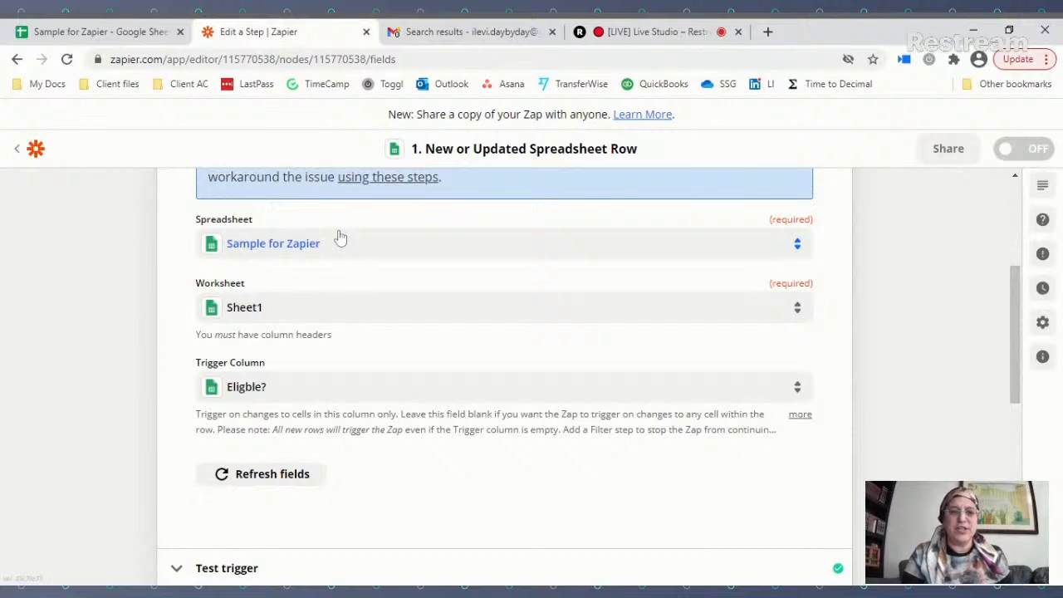
pyautogui.click(103, 31)
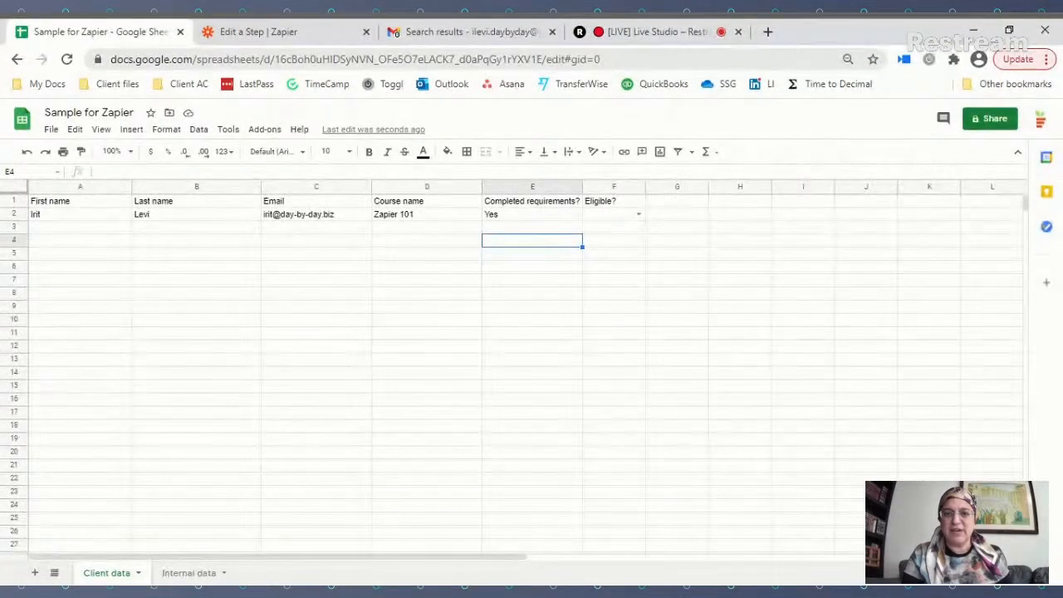
pyautogui.moveTo(543, 59); pyautogui.dragTo(523, 59)
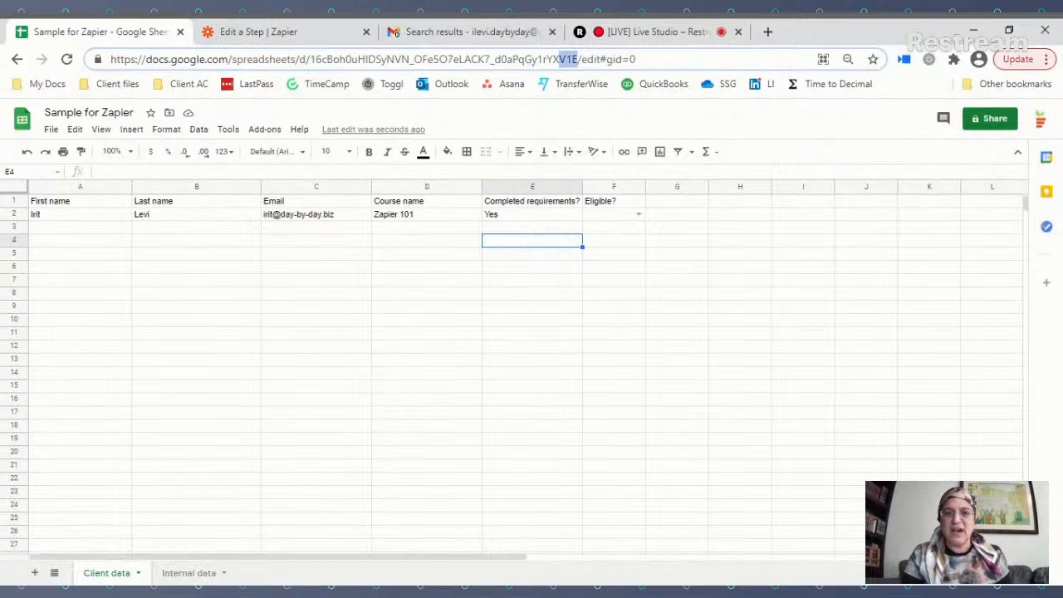
pyautogui.click(538, 59)
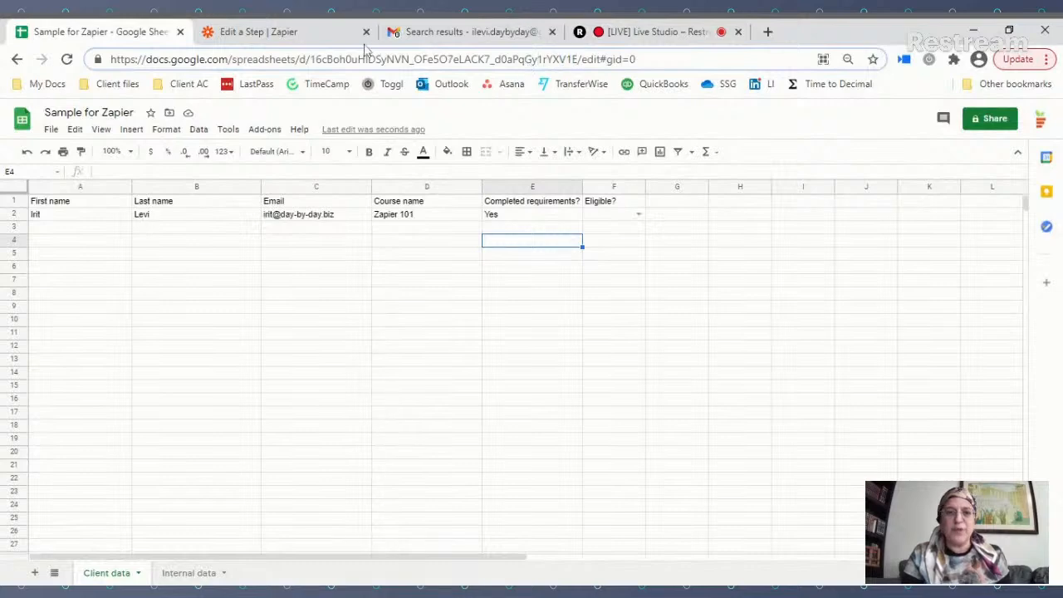
pyautogui.click(291, 36)
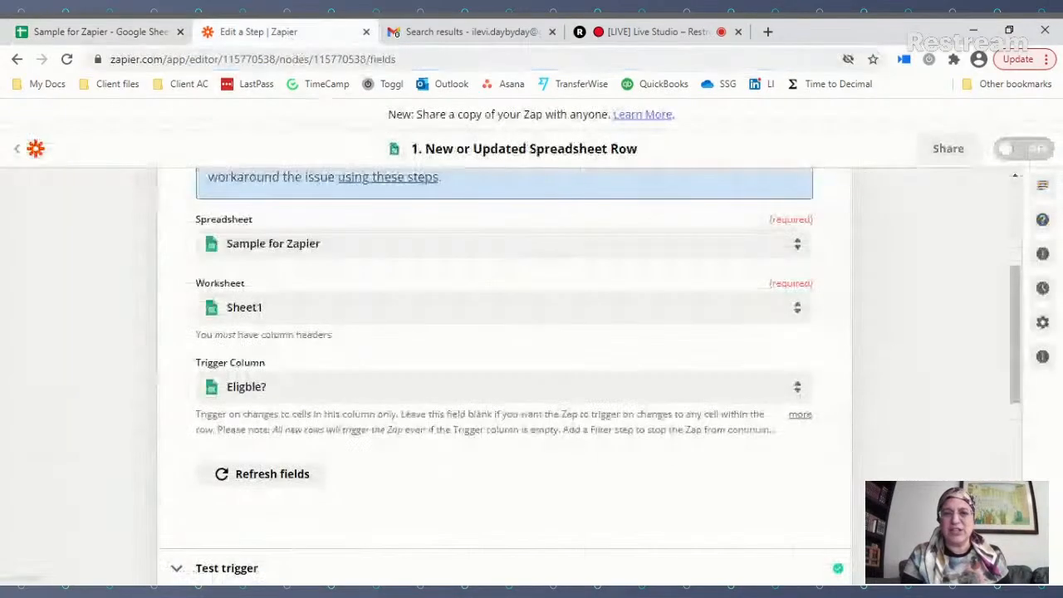
# Step: Choose the 'Client data' worksheet, keeping 'Eligble?' as the trigger column
pyautogui.click(307, 310)
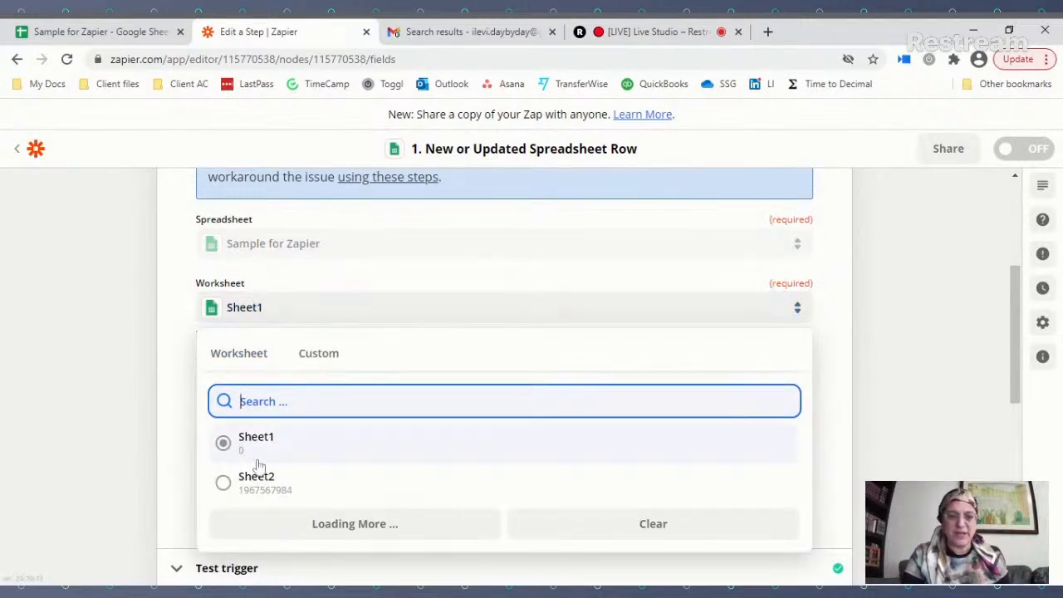
pyautogui.click(181, 335)
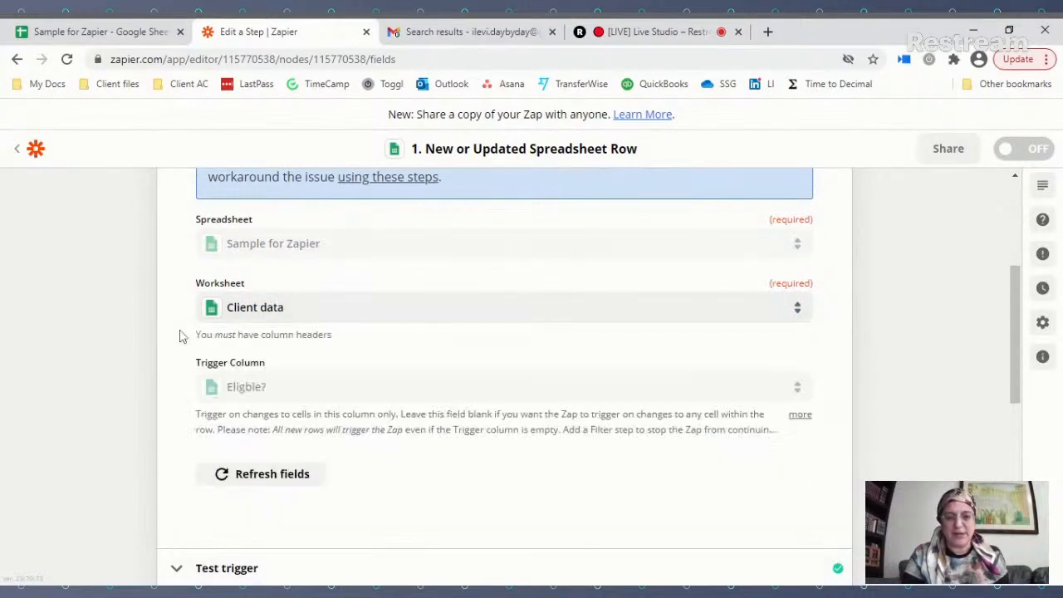
pyautogui.click(83, 33)
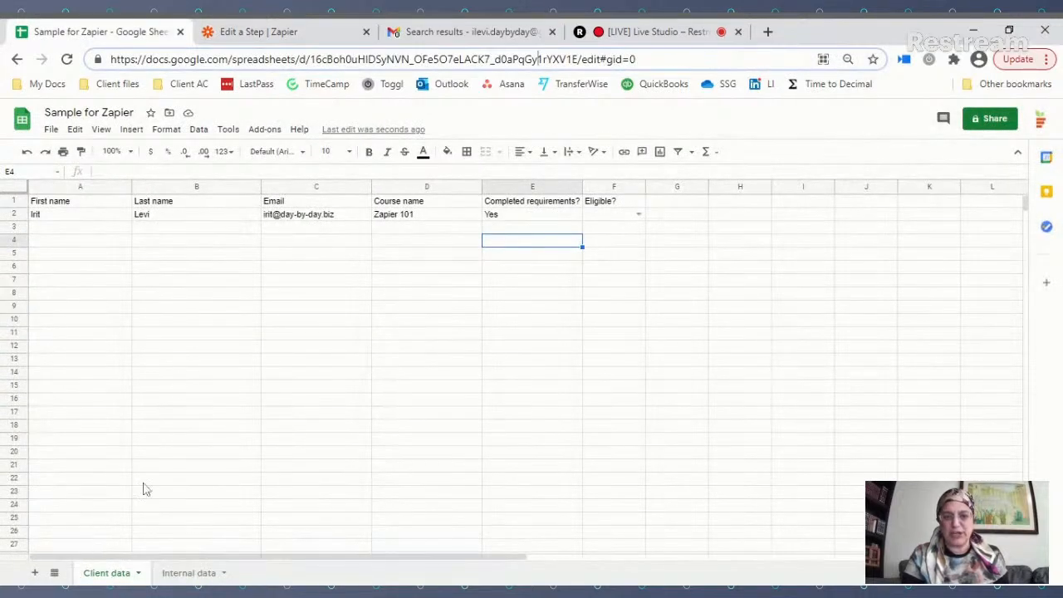
pyautogui.click(322, 31)
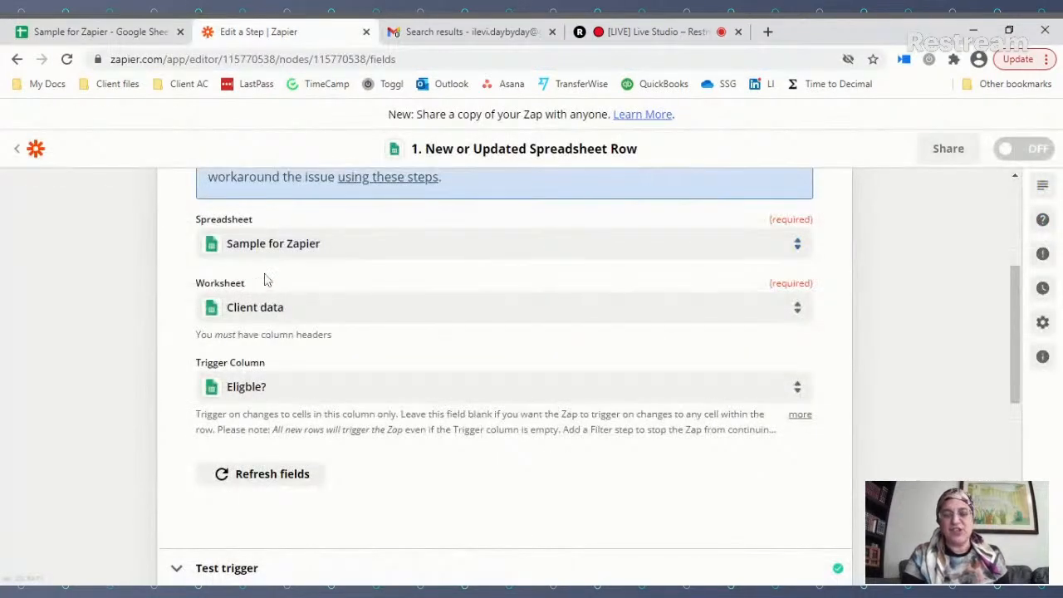
pyautogui.click(274, 308)
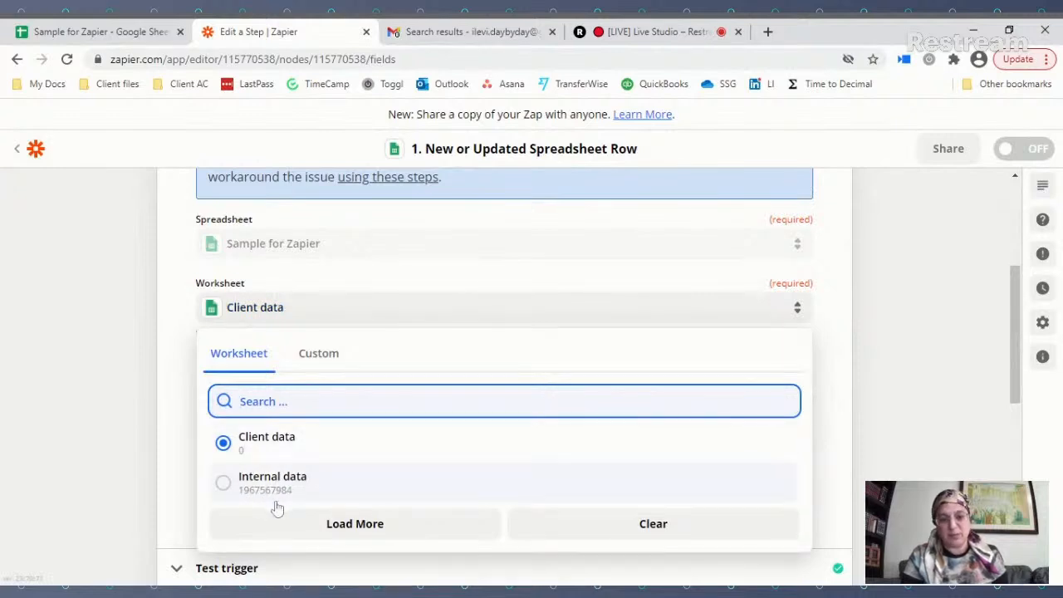
pyautogui.click(174, 334)
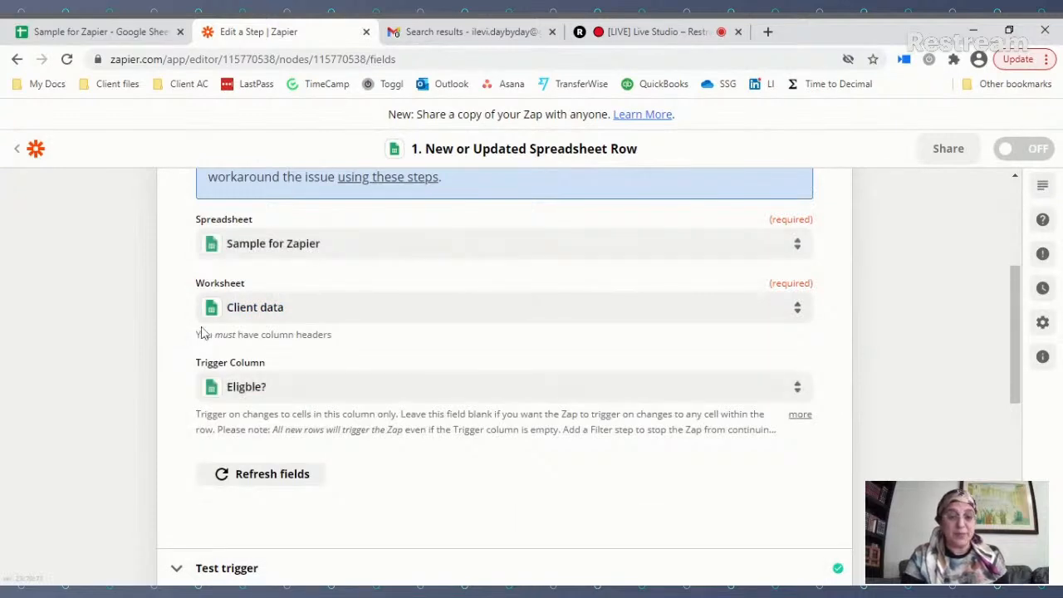
pyautogui.scroll(-1, 323, 307)
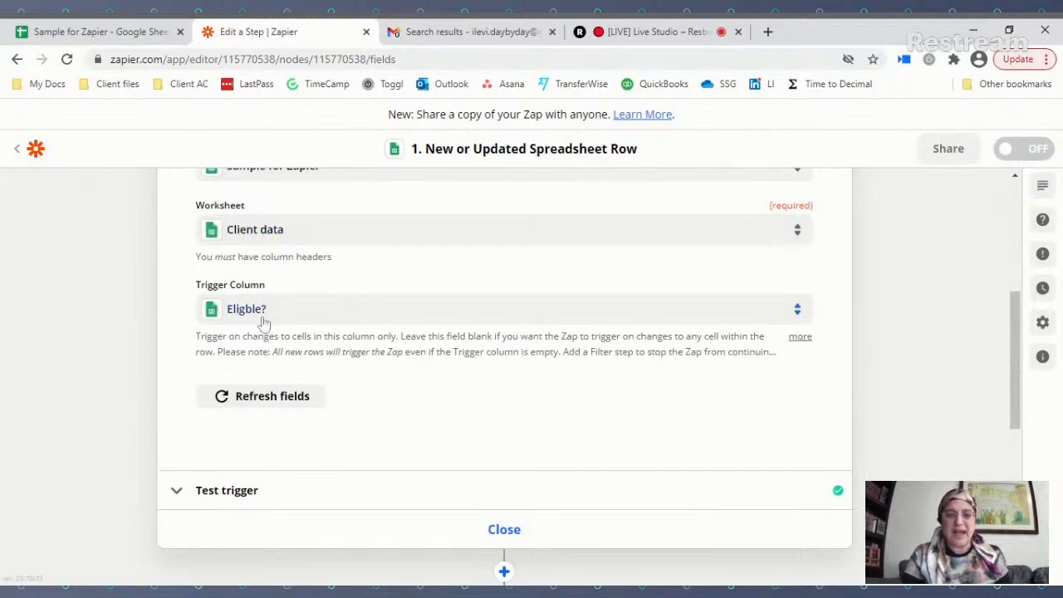
pyautogui.click(117, 33)
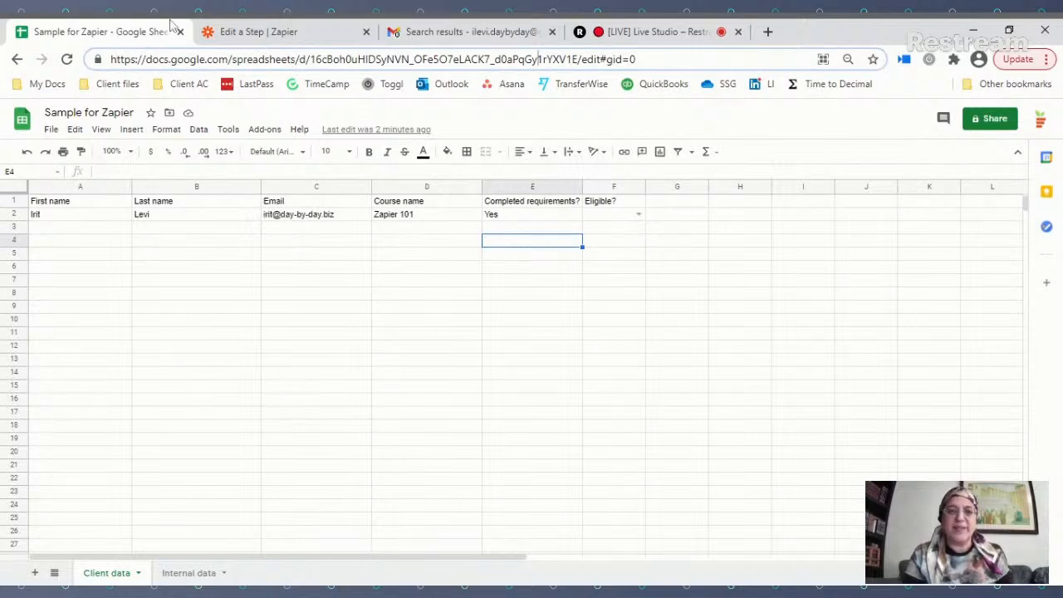
# Step: Test the trigger and keep Spreadsheet Row A (row 2, Zapier 101) as the sample
pyautogui.click(265, 31)
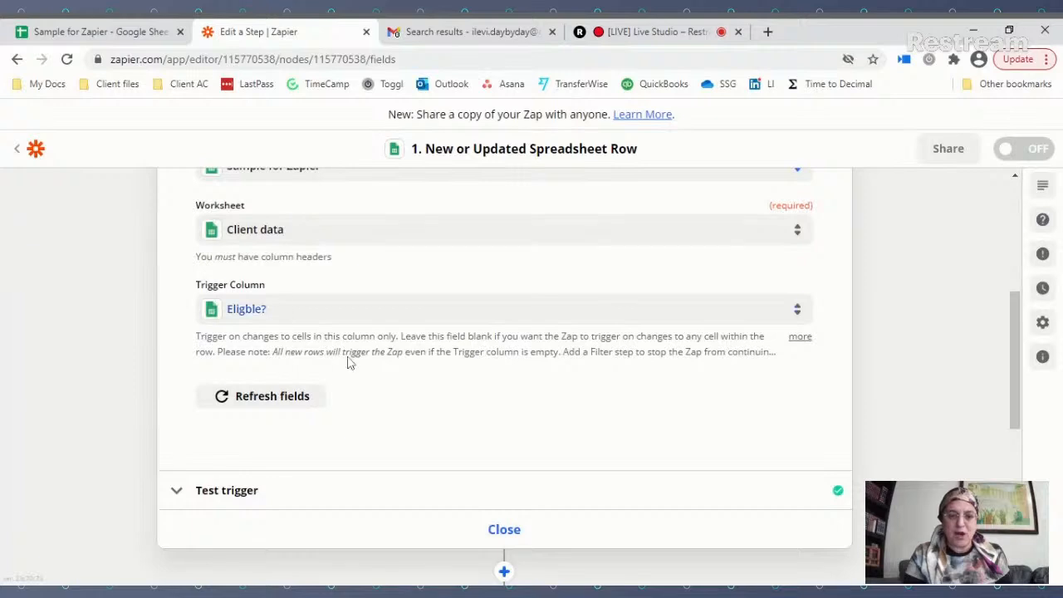
pyautogui.scroll(-1, 493, 419)
pyautogui.scroll(-1, 493, 419)
pyautogui.click(433, 342)
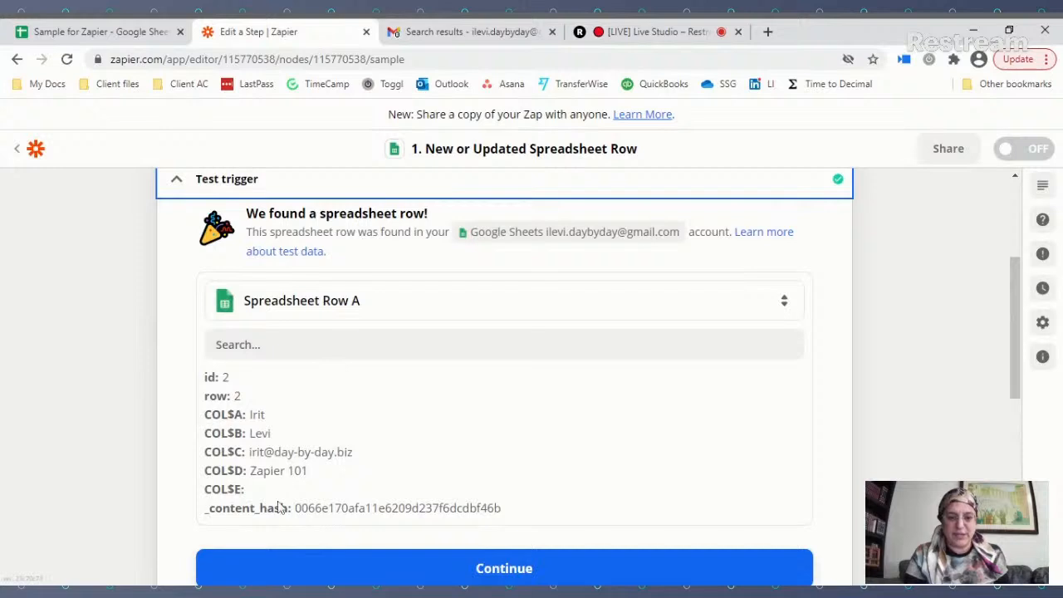
pyautogui.click(351, 301)
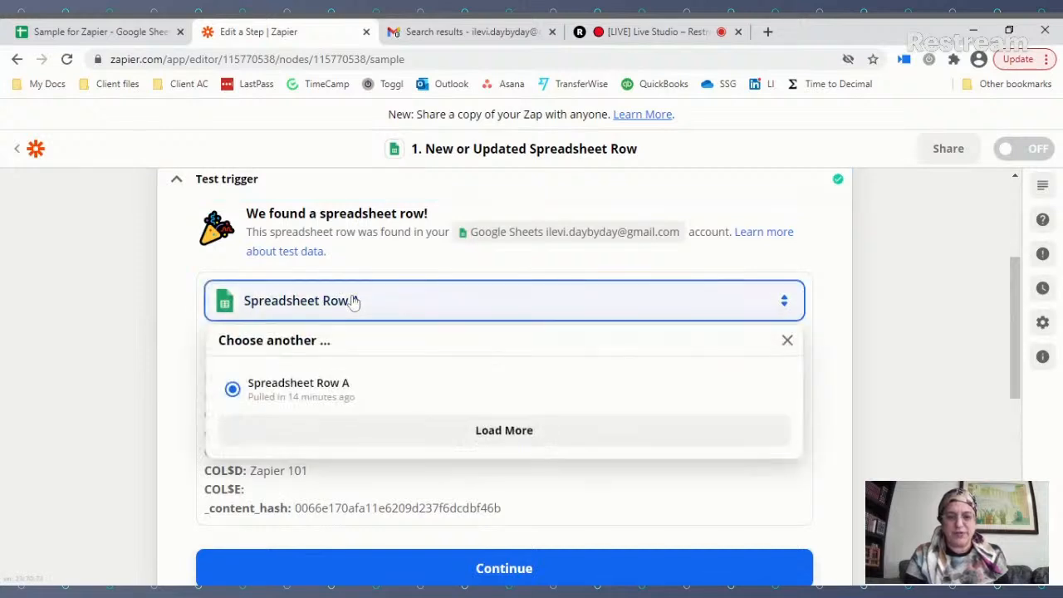
pyautogui.click(833, 235)
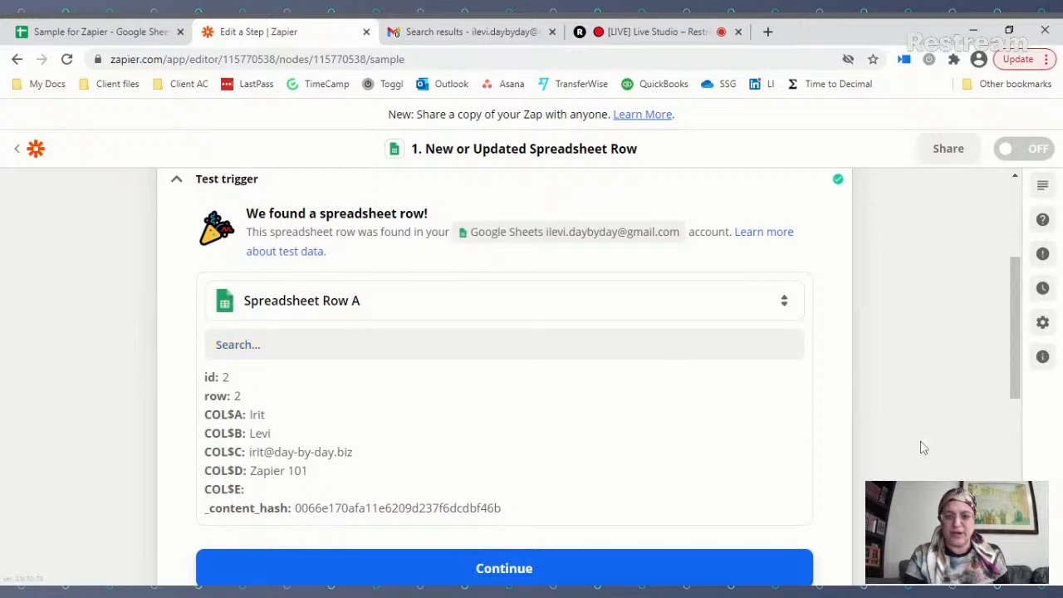
pyautogui.scroll(-3, 889, 442)
pyautogui.scroll(1, 849, 417)
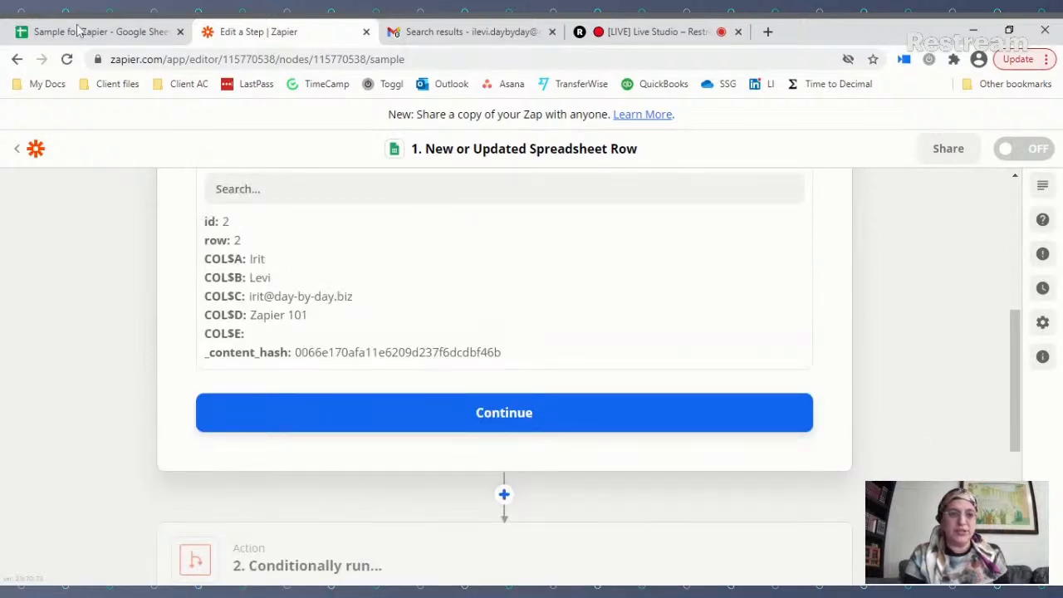
# Step: Fill row 3 with a test client's name and email, course 'Puzzle making', and 'No'
pyautogui.click(80, 34)
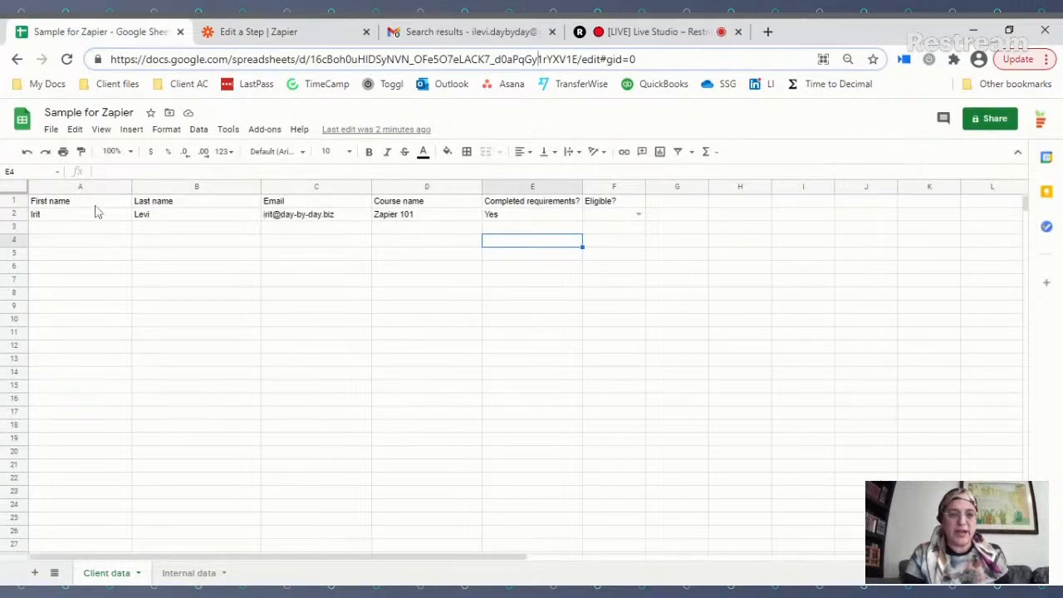
pyautogui.click(87, 231)
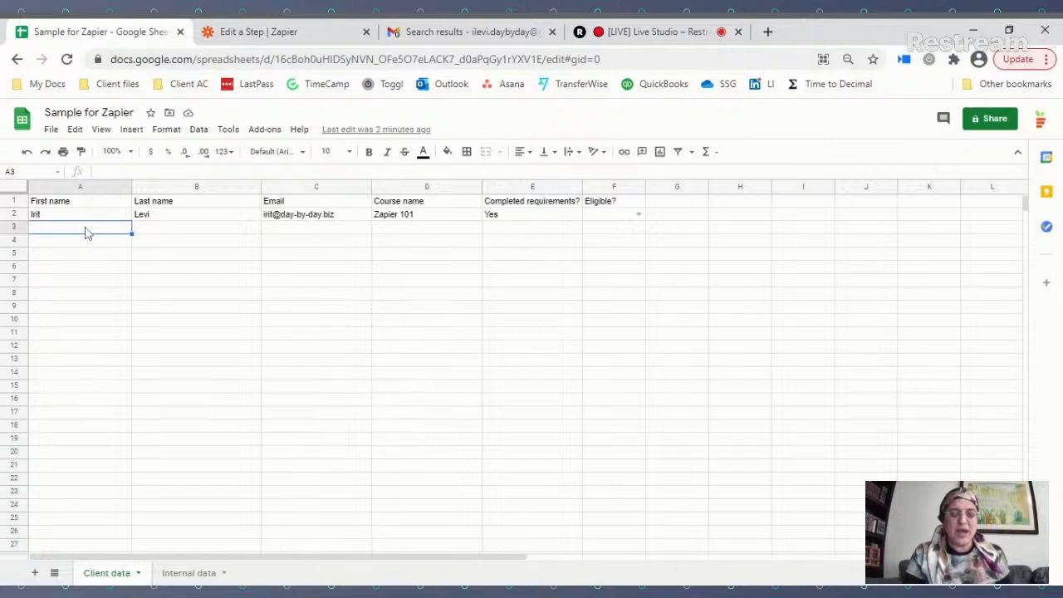
pyautogui.write('Jane')
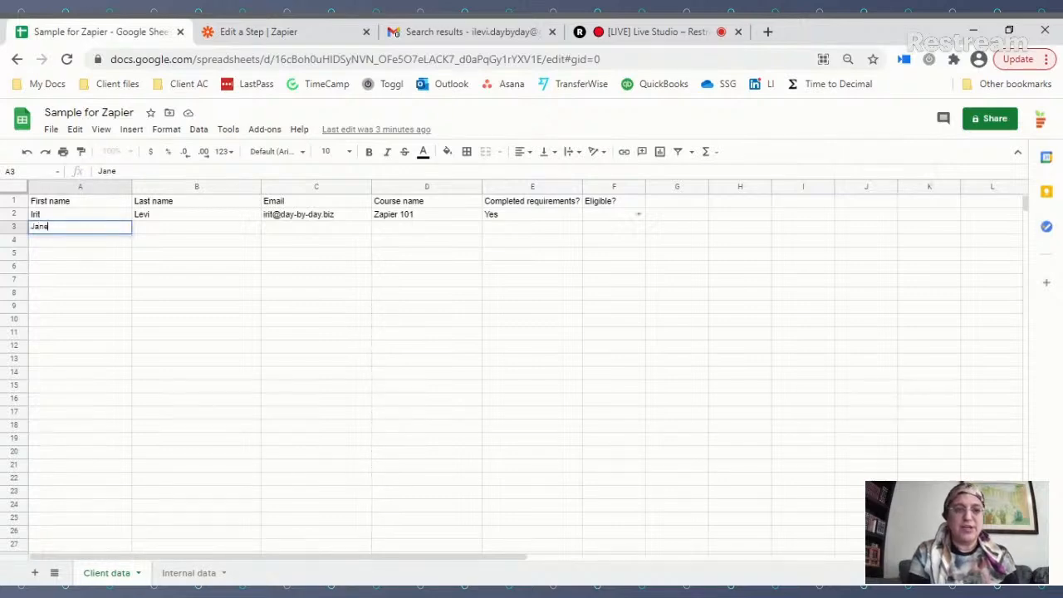
pyautogui.press('Tab')
pyautogui.write('Smith')
pyautogui.press('Tab')
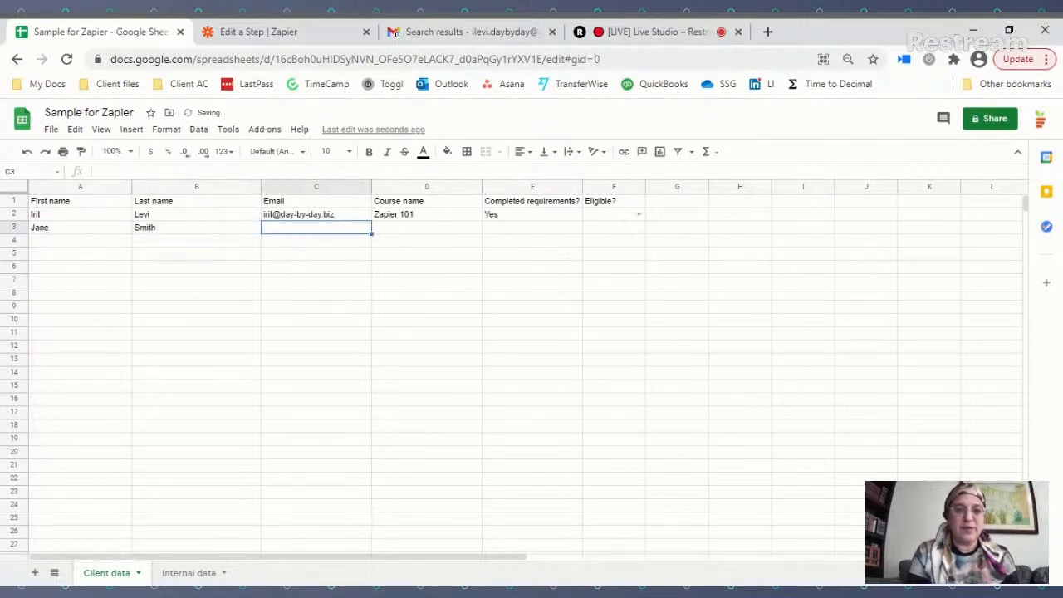
pyautogui.write('test@te')
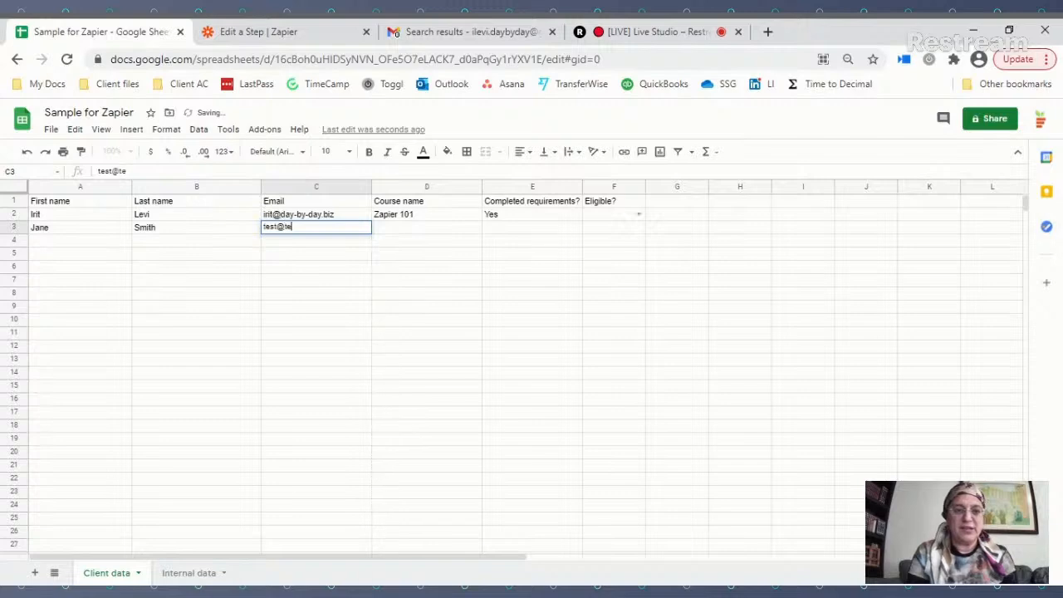
pyautogui.write('st.com')
pyautogui.press('Tab')
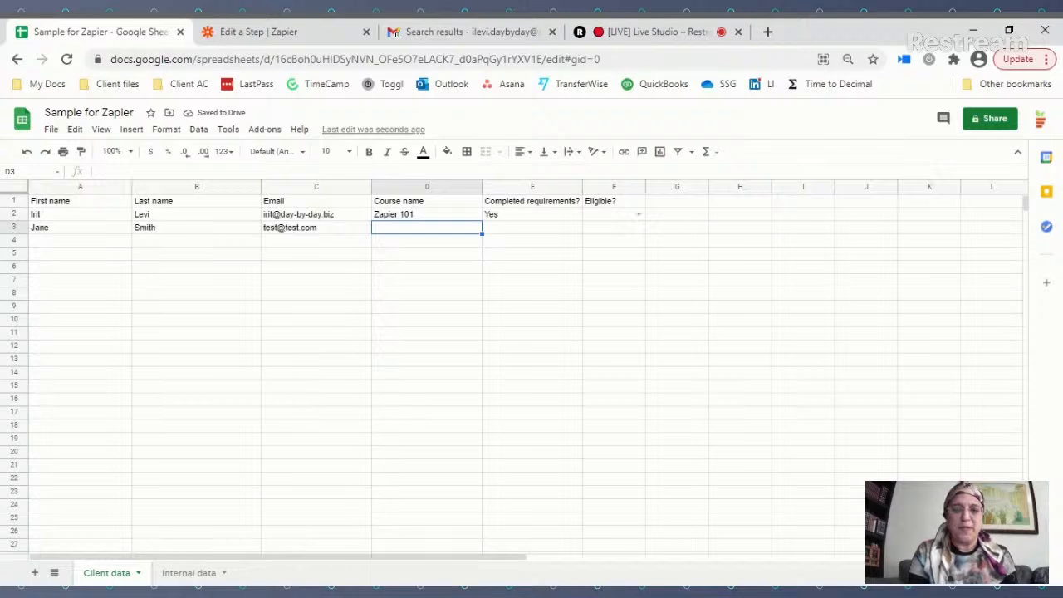
pyautogui.write('Puzzle making')
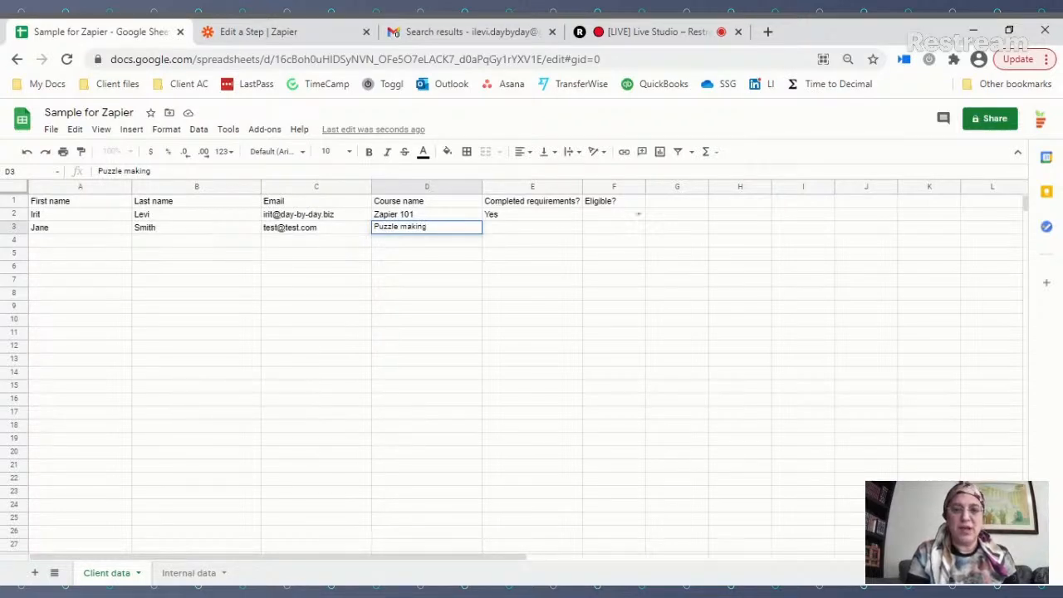
pyautogui.press('Tab')
pyautogui.write('No')
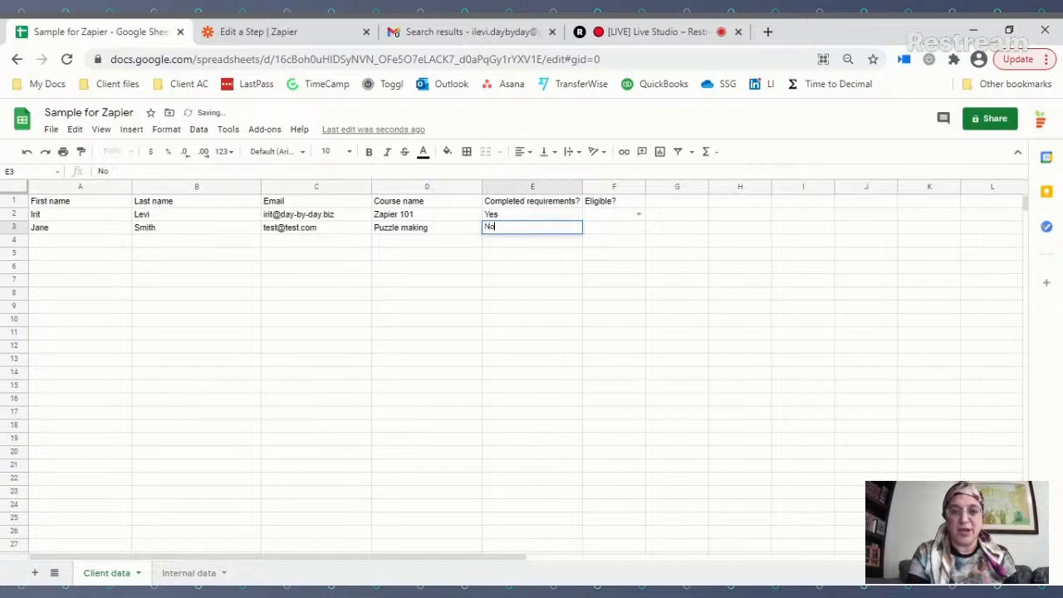
pyautogui.click(236, 255)
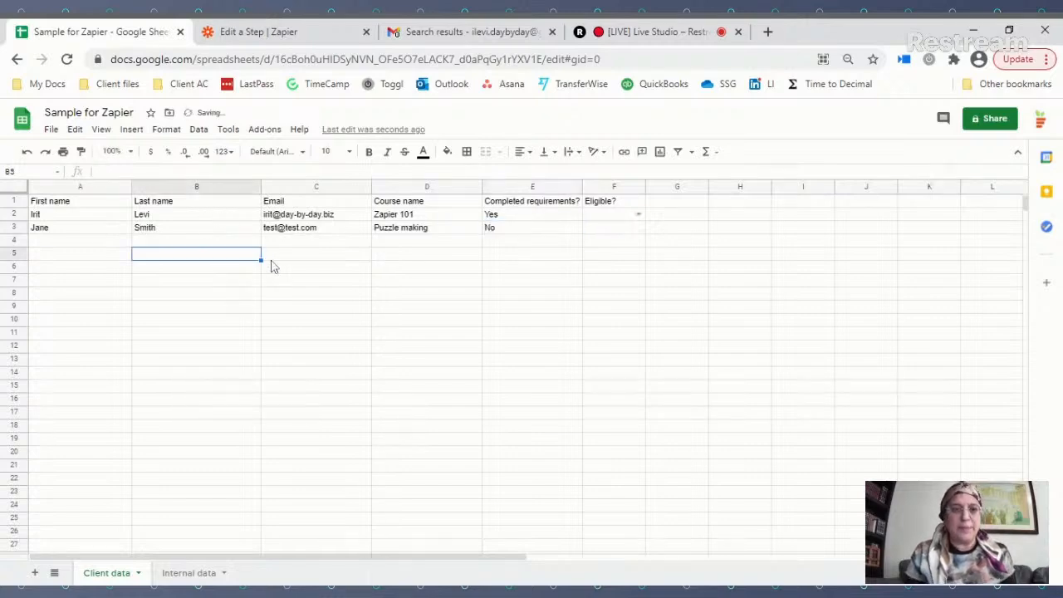
# Step: Load more trigger samples, preview Rows B and C, then keep Spreadsheet Row A
pyautogui.click(279, 33)
pyautogui.scroll(3, 329, 336)
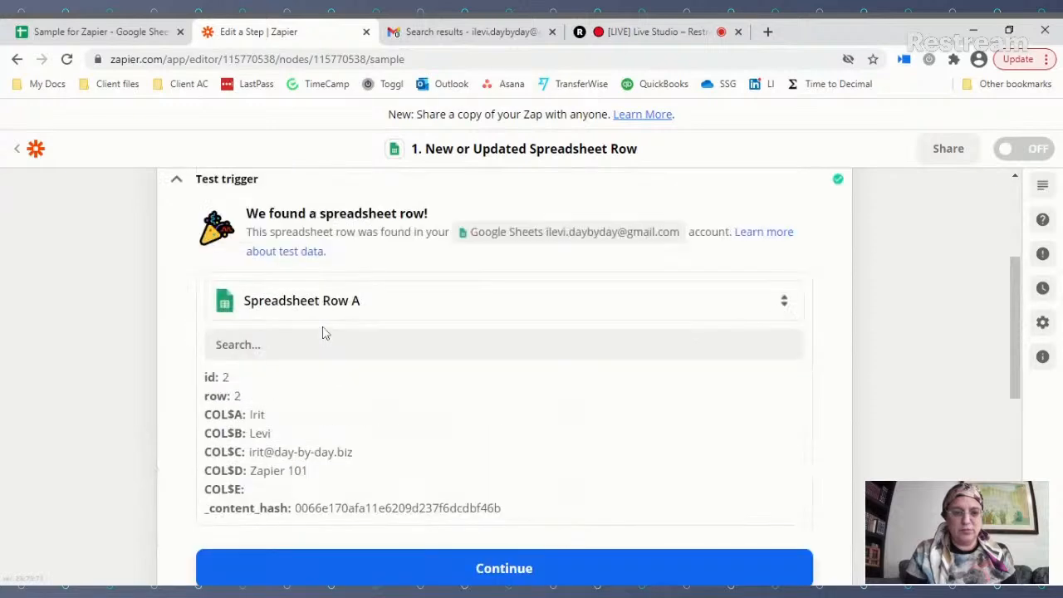
pyautogui.click(320, 390)
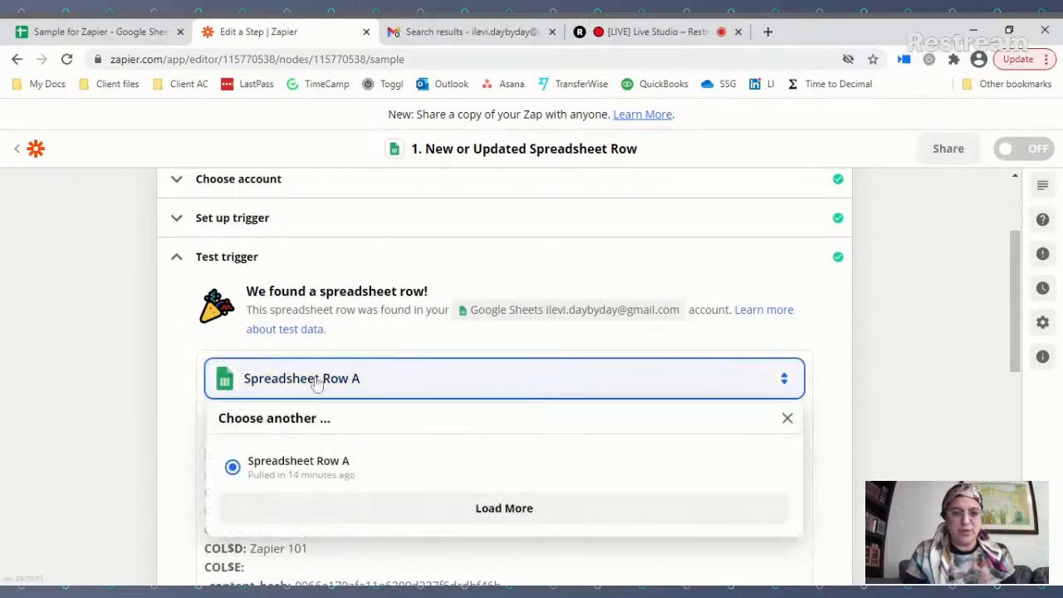
pyautogui.scroll(-2, 312, 375)
pyautogui.click(481, 362)
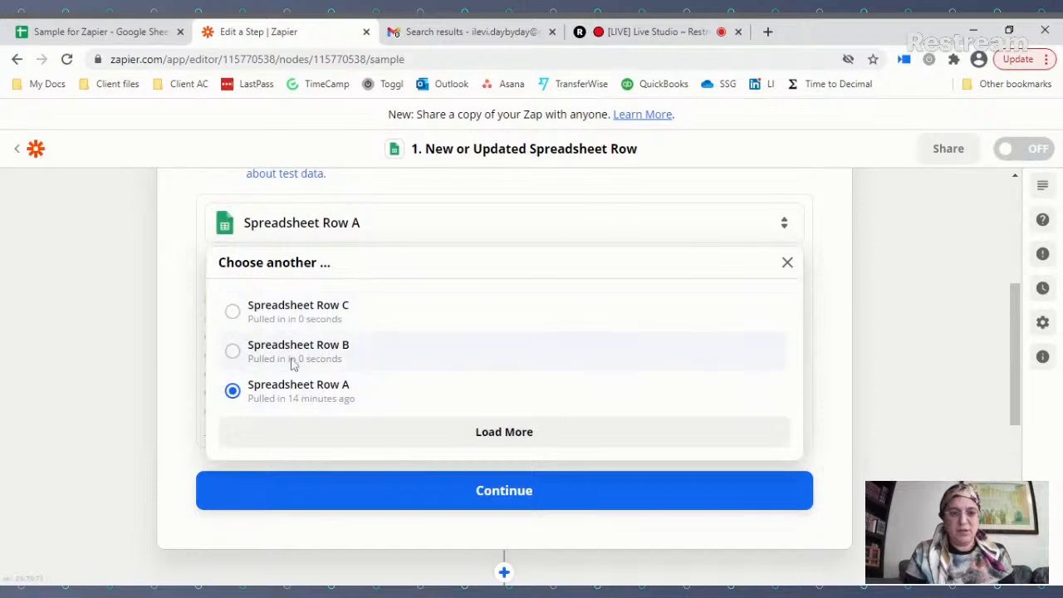
pyautogui.click(233, 351)
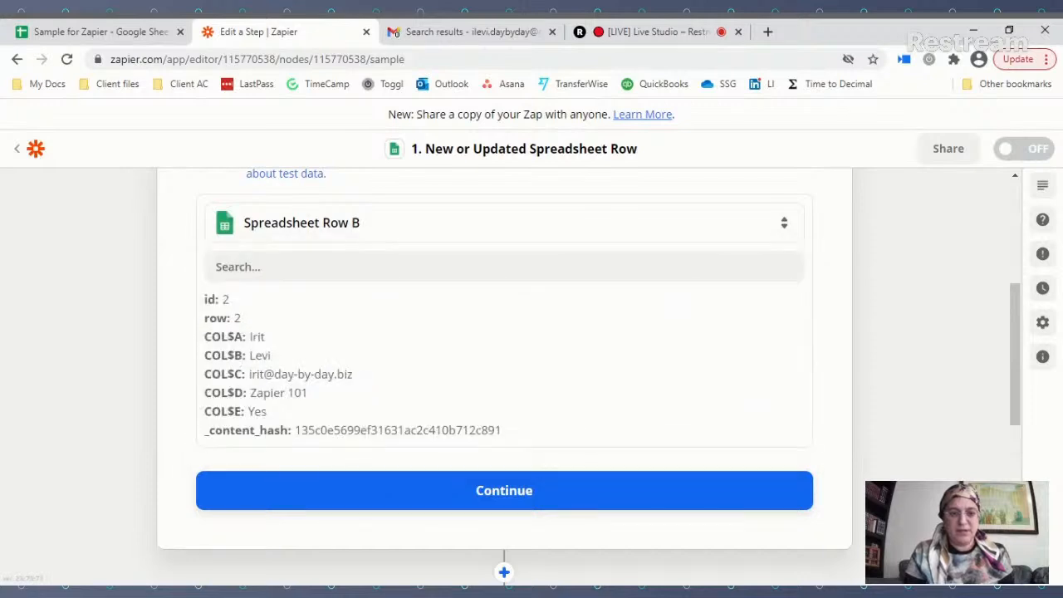
pyautogui.click(266, 231)
pyautogui.click(264, 309)
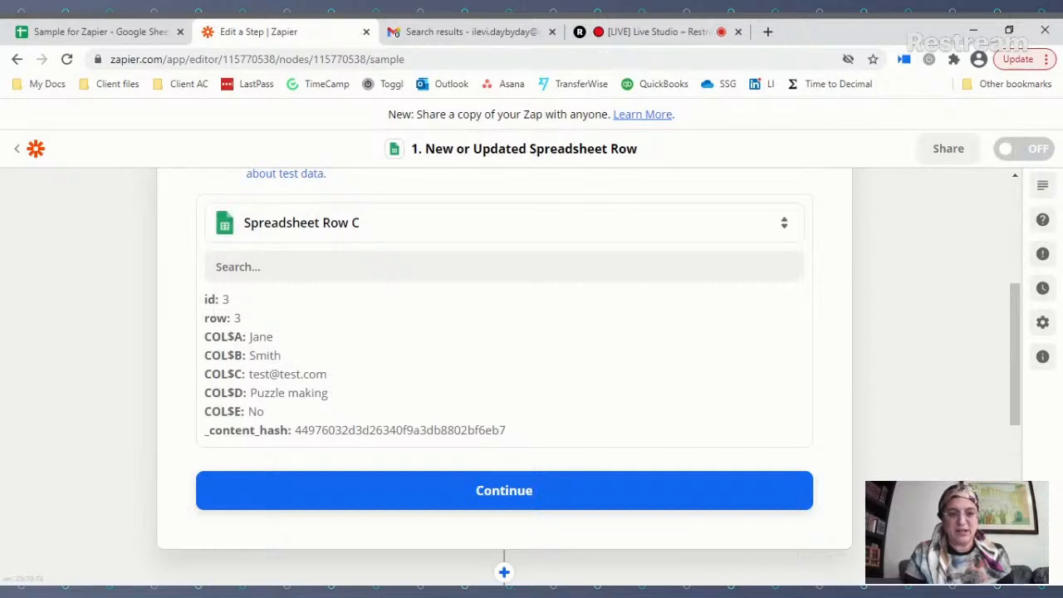
pyautogui.click(262, 239)
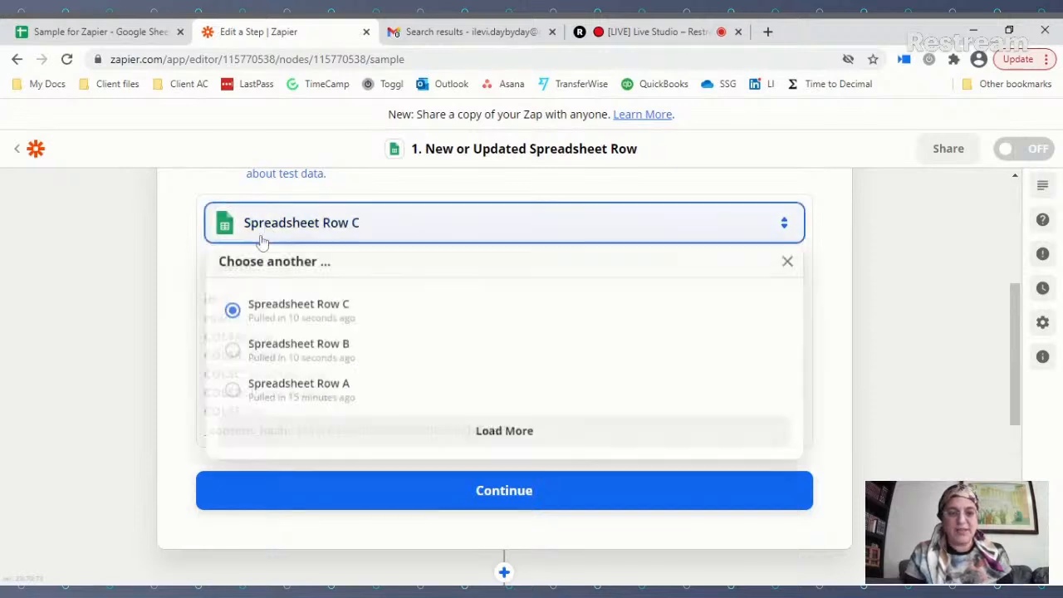
pyautogui.click(274, 389)
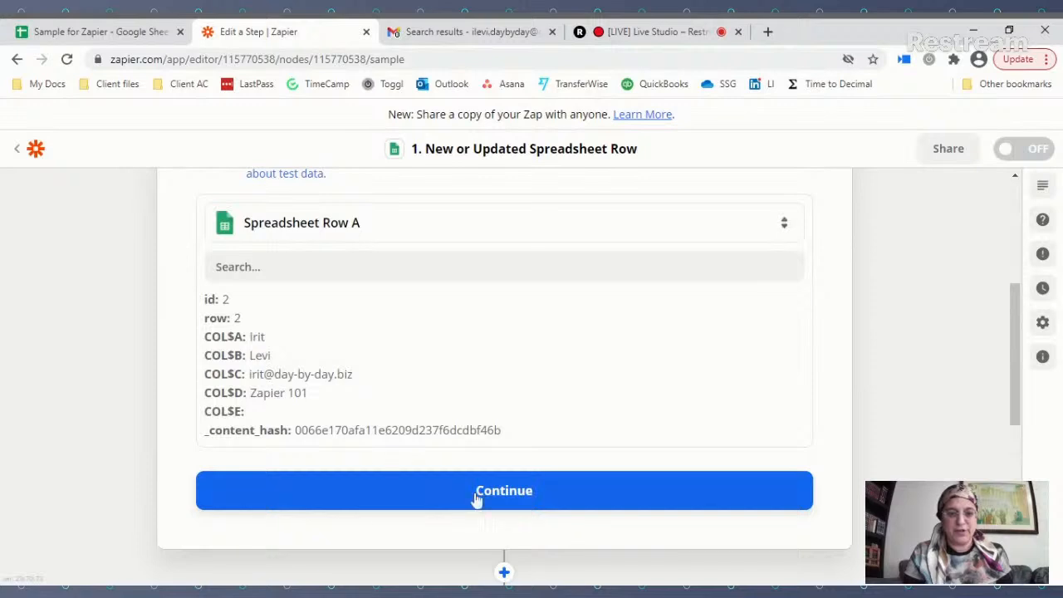
pyautogui.scroll(-2, 487, 434)
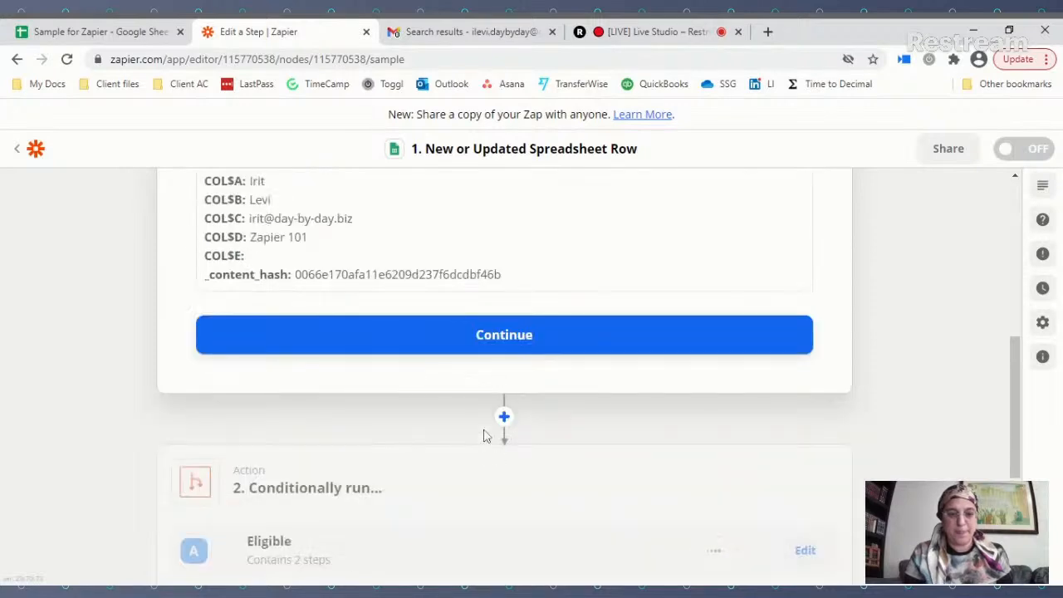
pyautogui.scroll(-3, 507, 349)
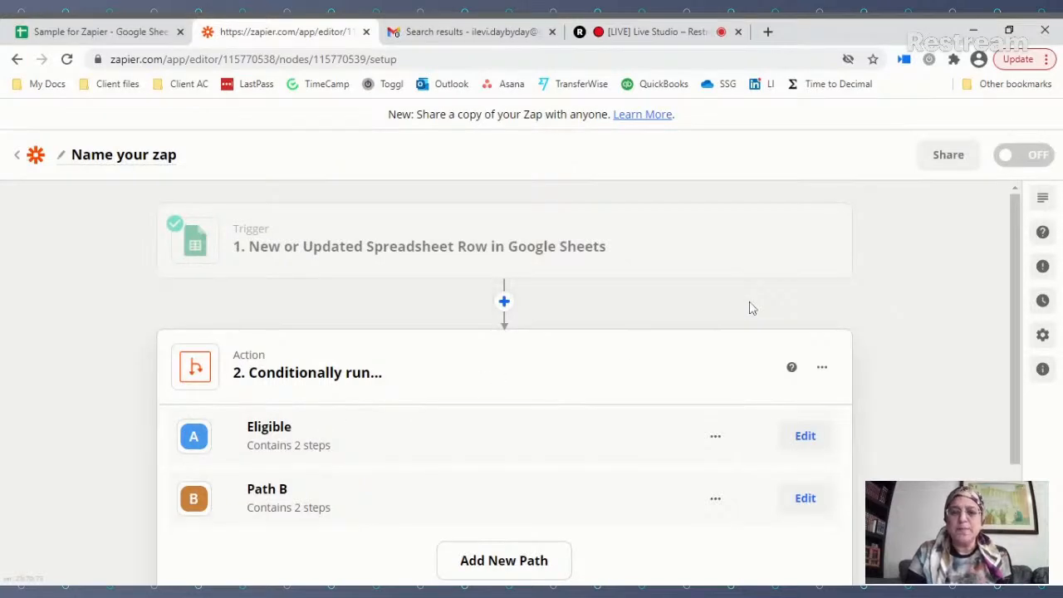
# Step: Set the Eligible path rule's field to 'Eligible?' so it checks for Yes
pyautogui.scroll(-1, 714, 291)
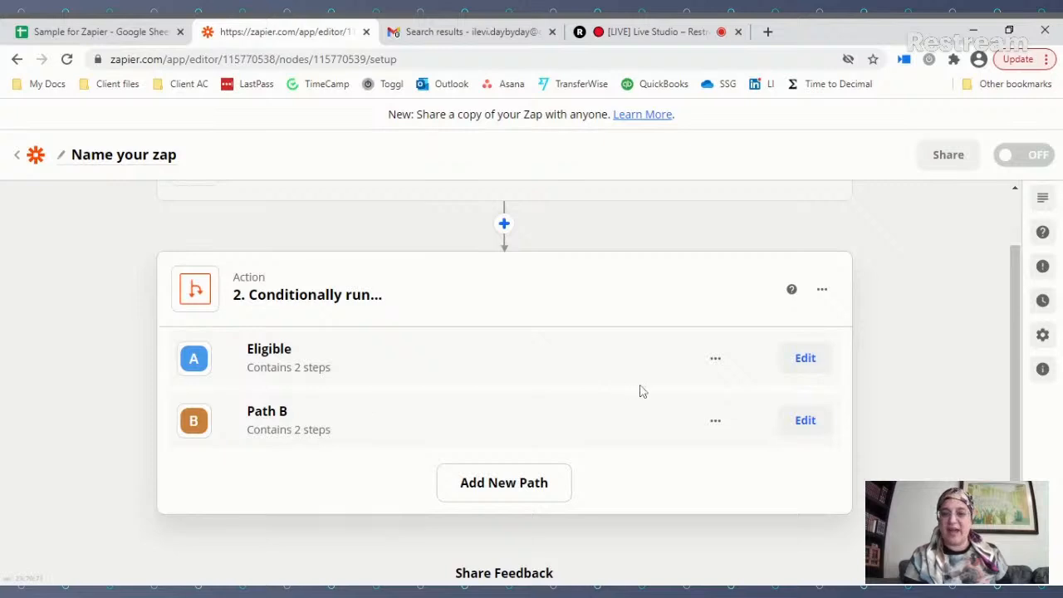
pyautogui.click(822, 363)
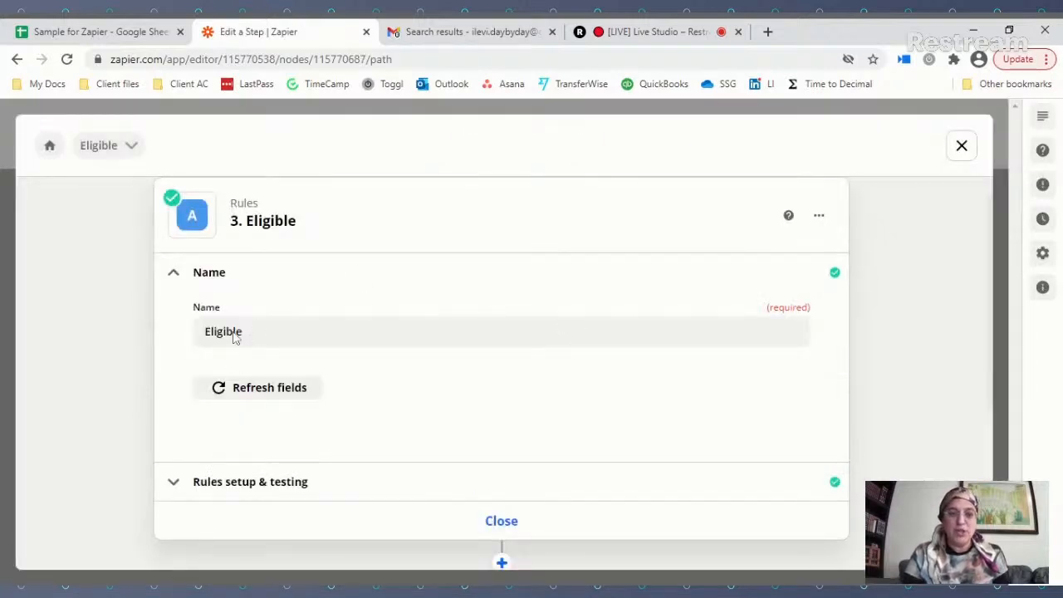
pyautogui.click(302, 488)
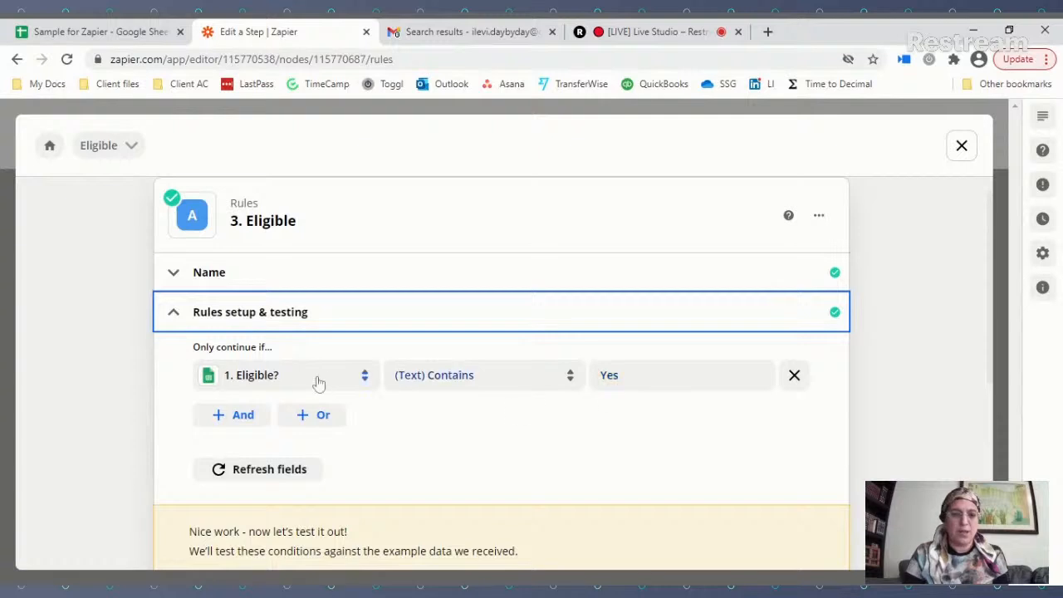
pyautogui.click(347, 385)
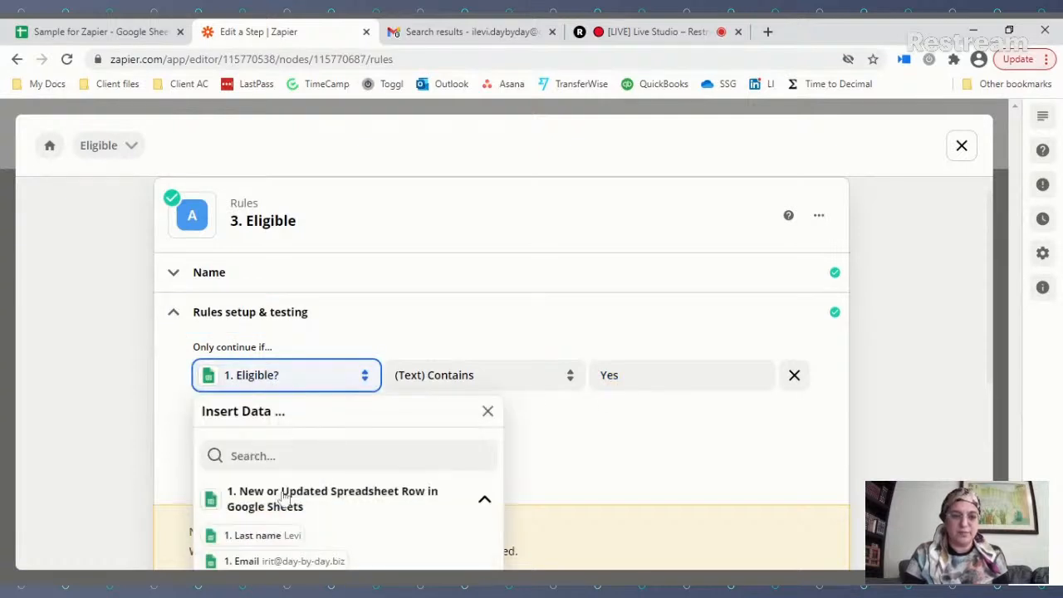
pyautogui.scroll(-3, 284, 498)
pyautogui.click(268, 393)
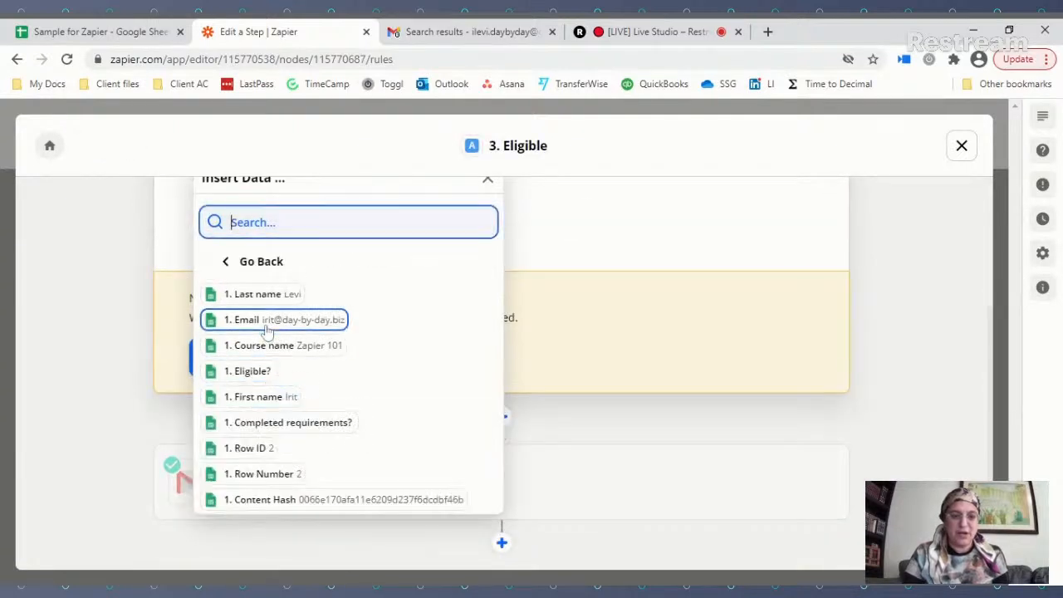
pyautogui.click(250, 371)
pyautogui.scroll(3, 554, 331)
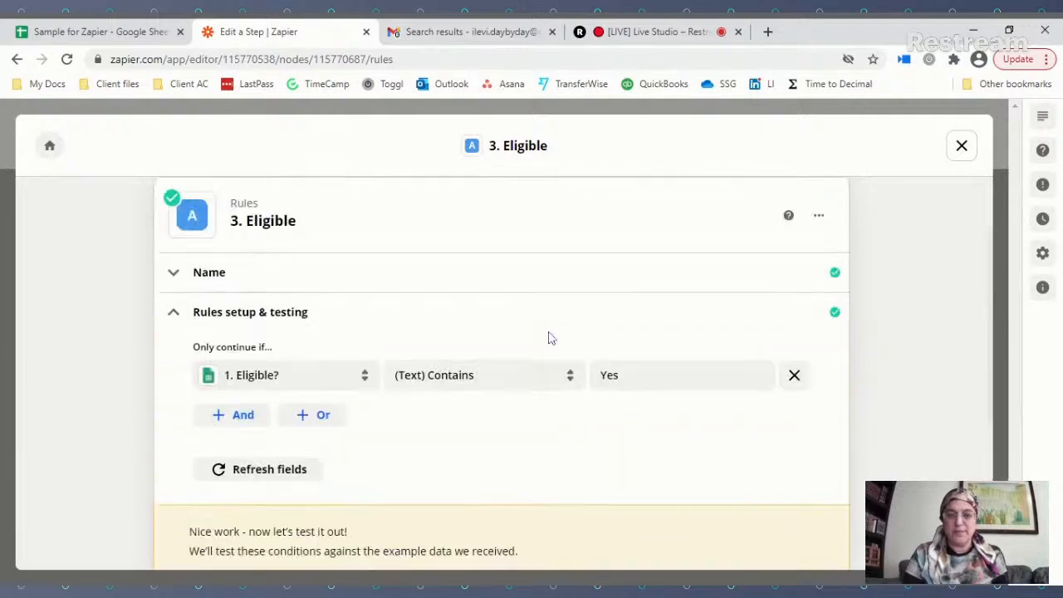
pyautogui.scroll(-2, 470, 436)
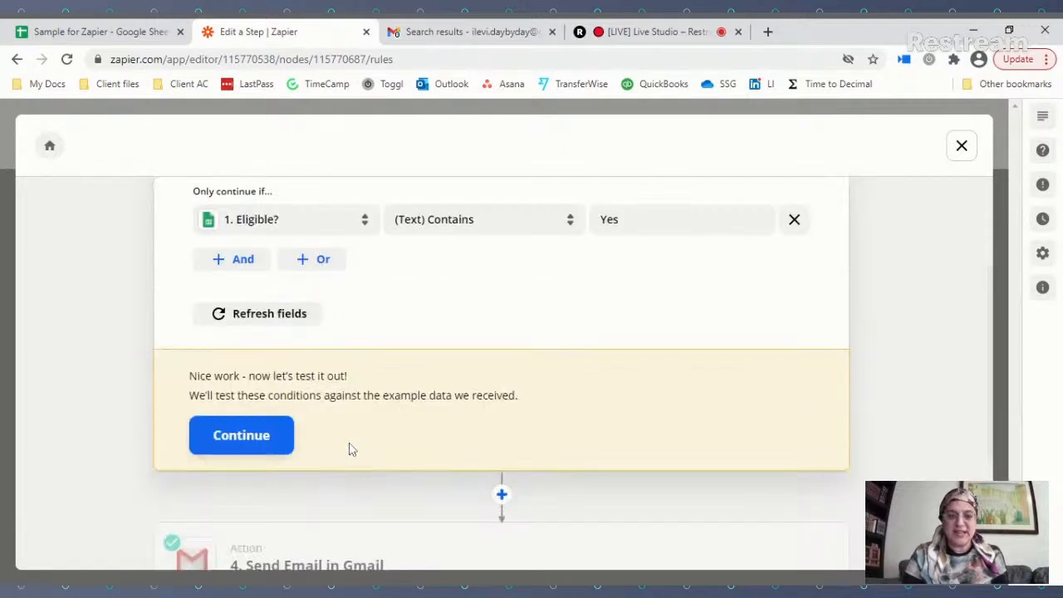
# Step: Test the rule, confirm the sample row would not continue, and close the editor
pyautogui.click(258, 437)
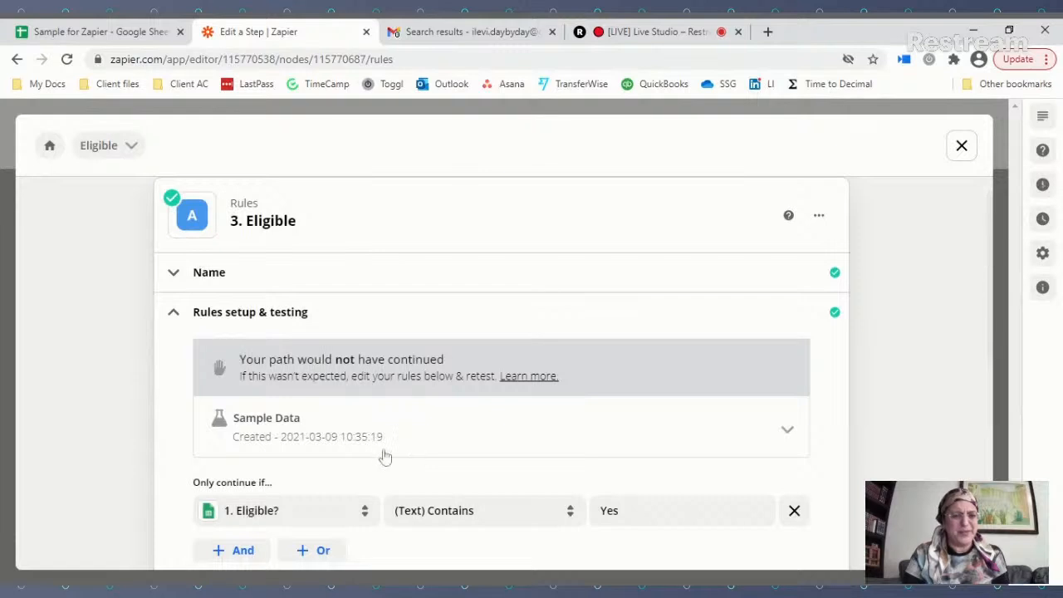
pyautogui.click(392, 443)
pyautogui.scroll(-1, 405, 496)
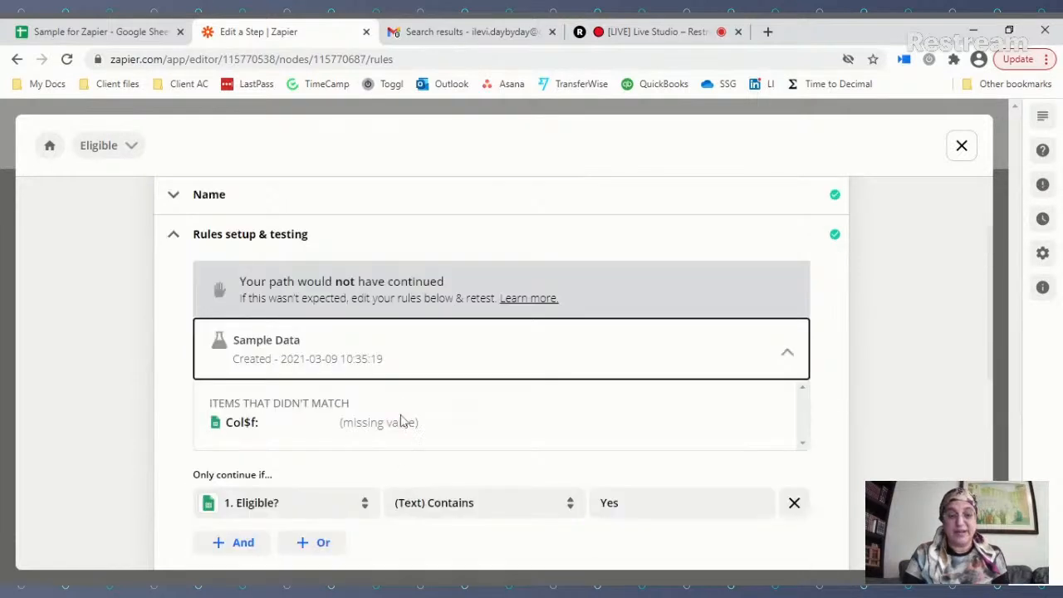
pyautogui.scroll(-4, 599, 462)
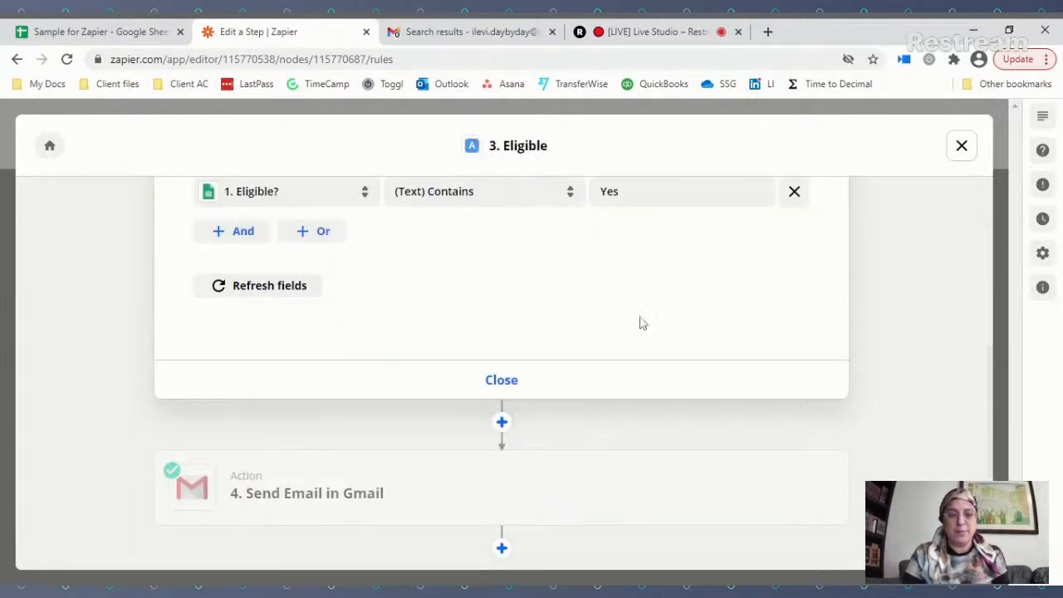
pyautogui.scroll(1, 398, 336)
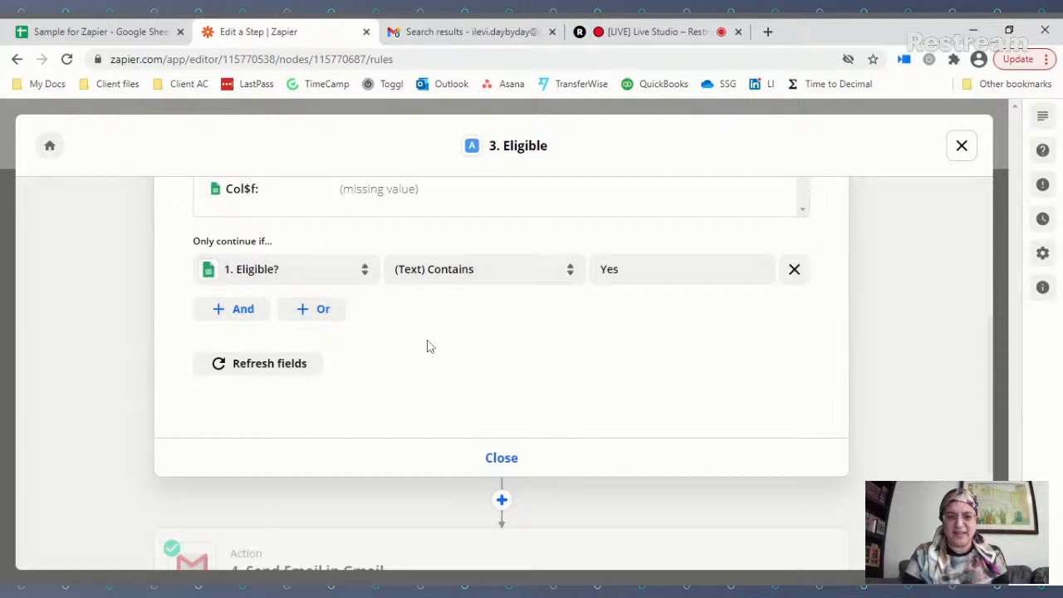
pyautogui.click(500, 459)
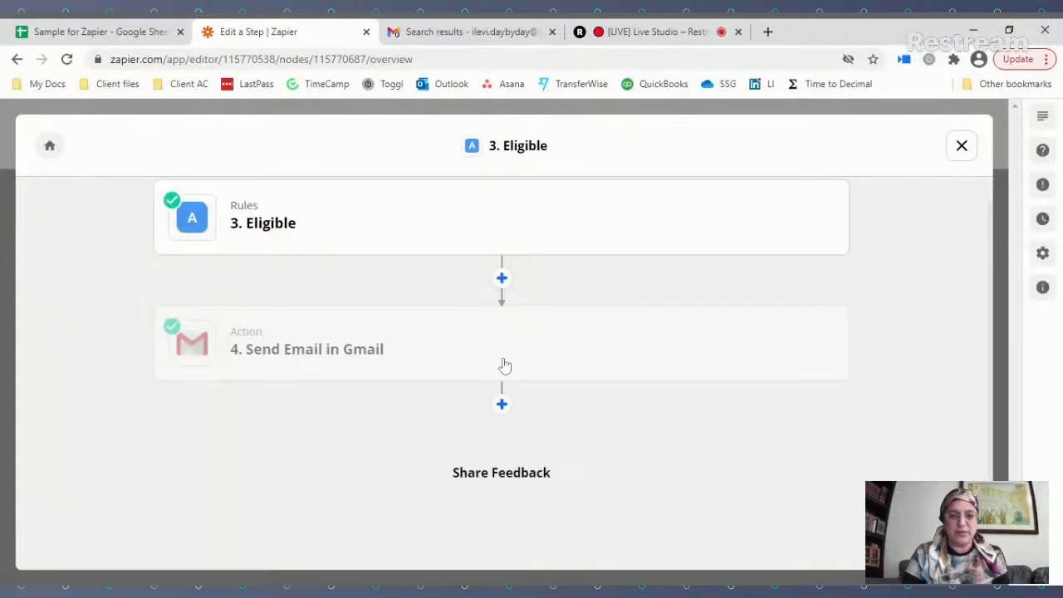
pyautogui.click(514, 361)
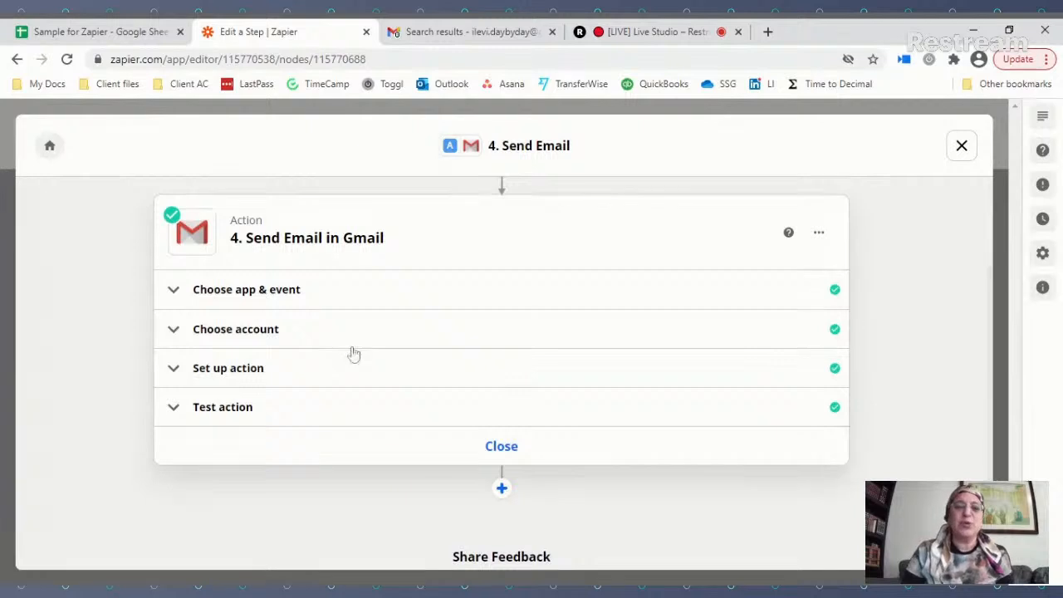
pyautogui.click(235, 370)
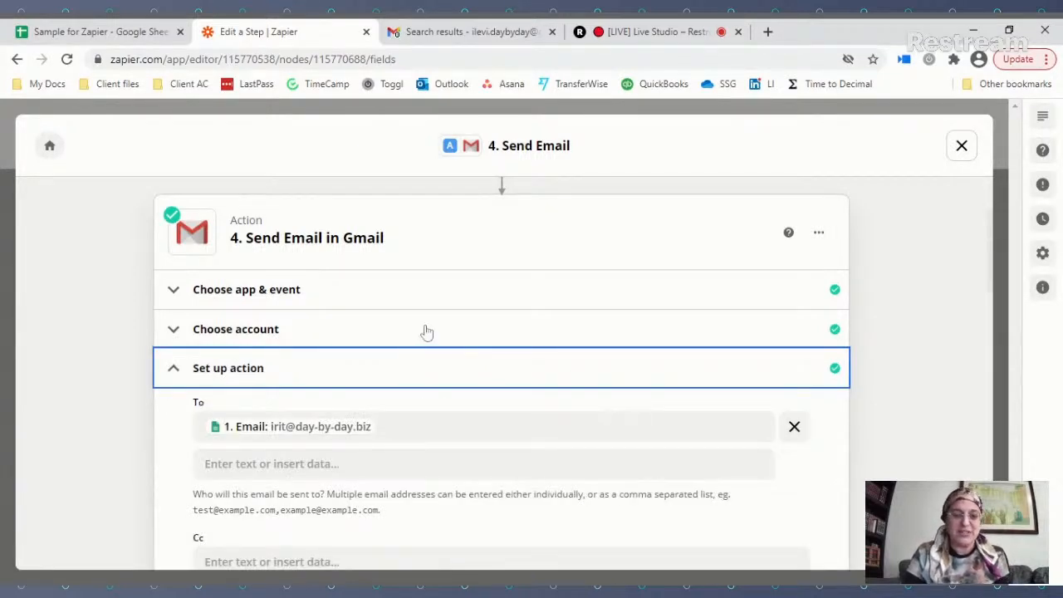
pyautogui.scroll(-1, 426, 332)
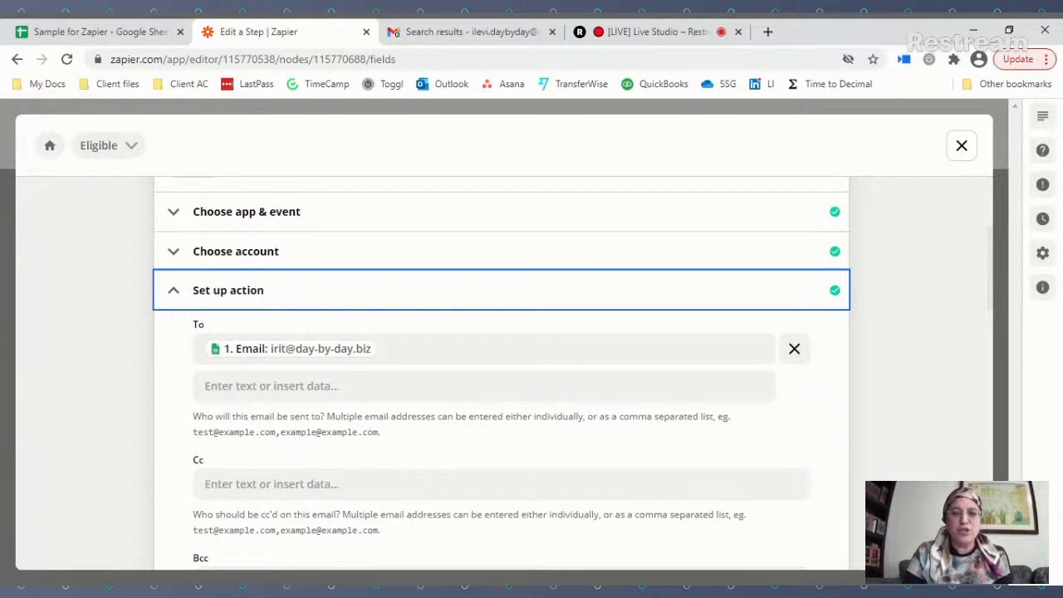
pyautogui.click(419, 348)
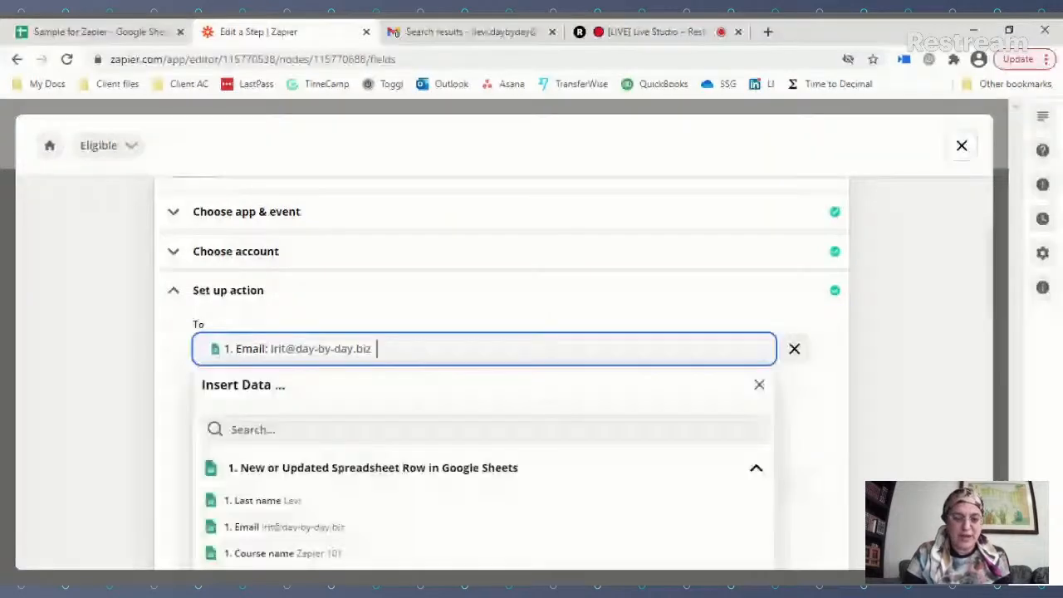
pyautogui.scroll(-1, 235, 415)
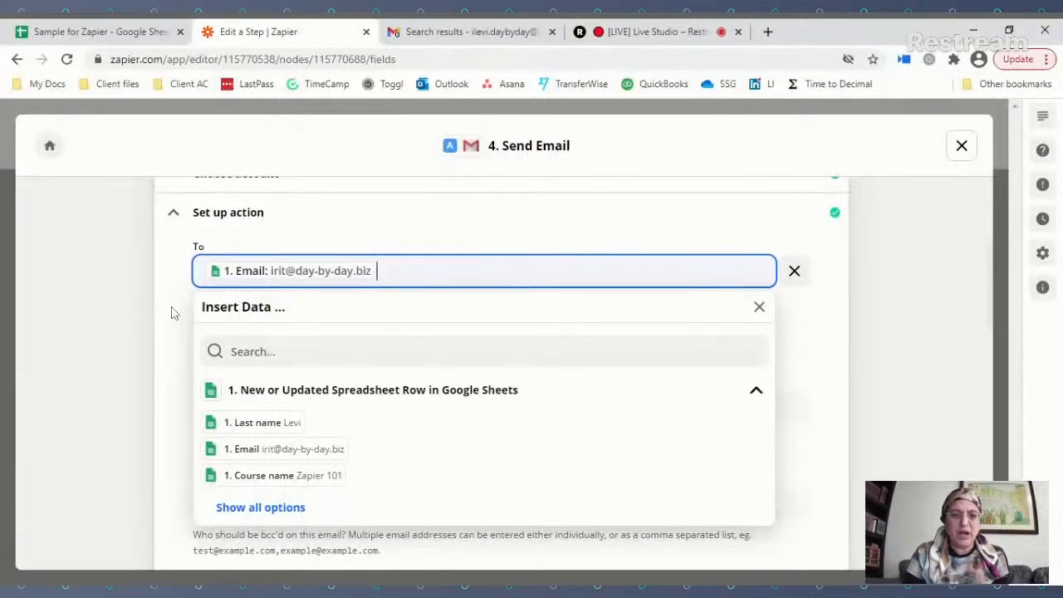
pyautogui.click(759, 307)
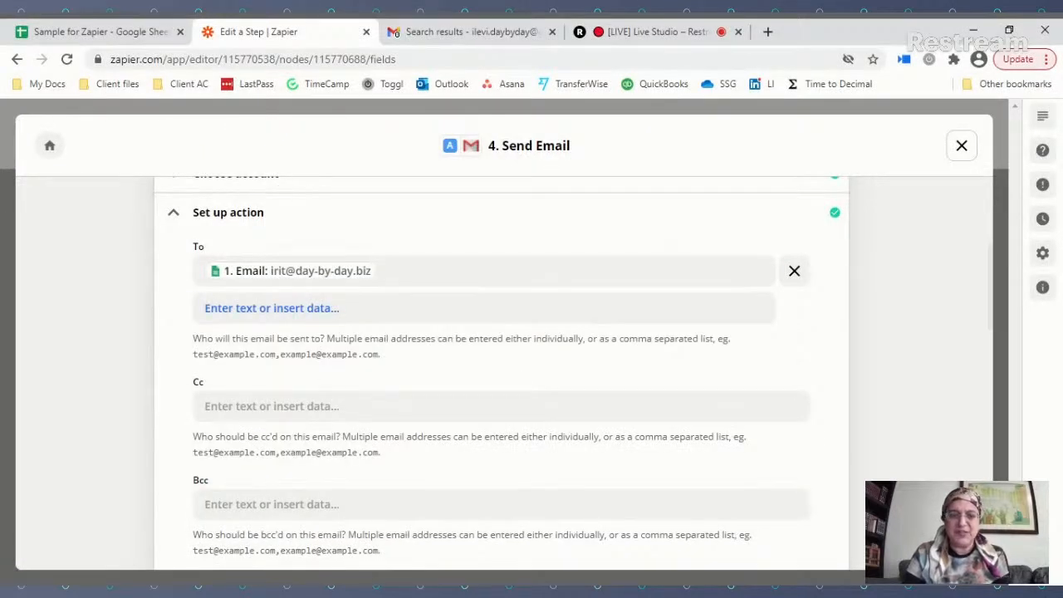
pyautogui.scroll(-1, 311, 308)
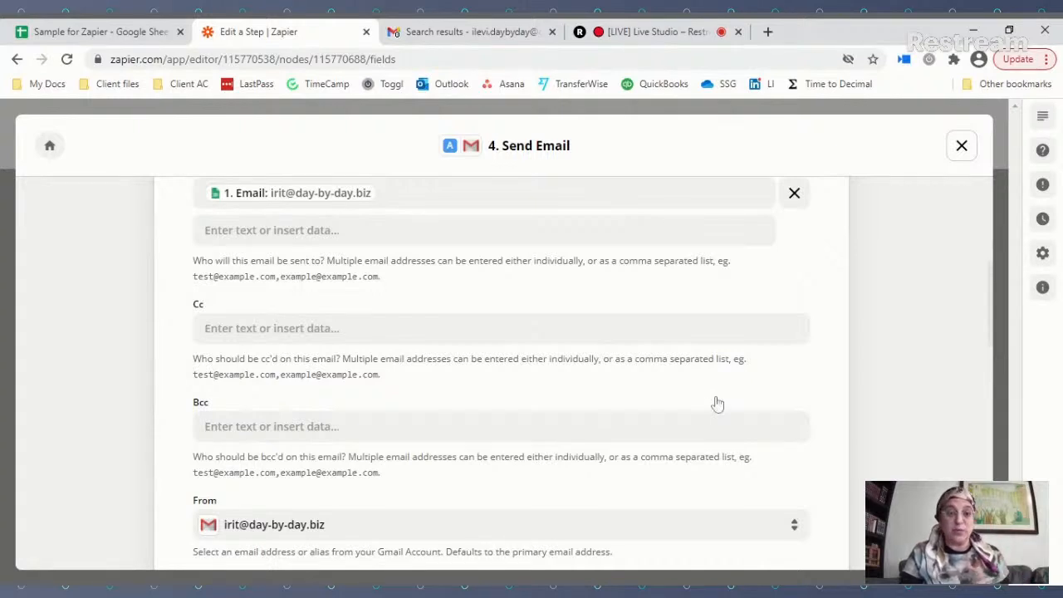
pyautogui.scroll(-2, 717, 398)
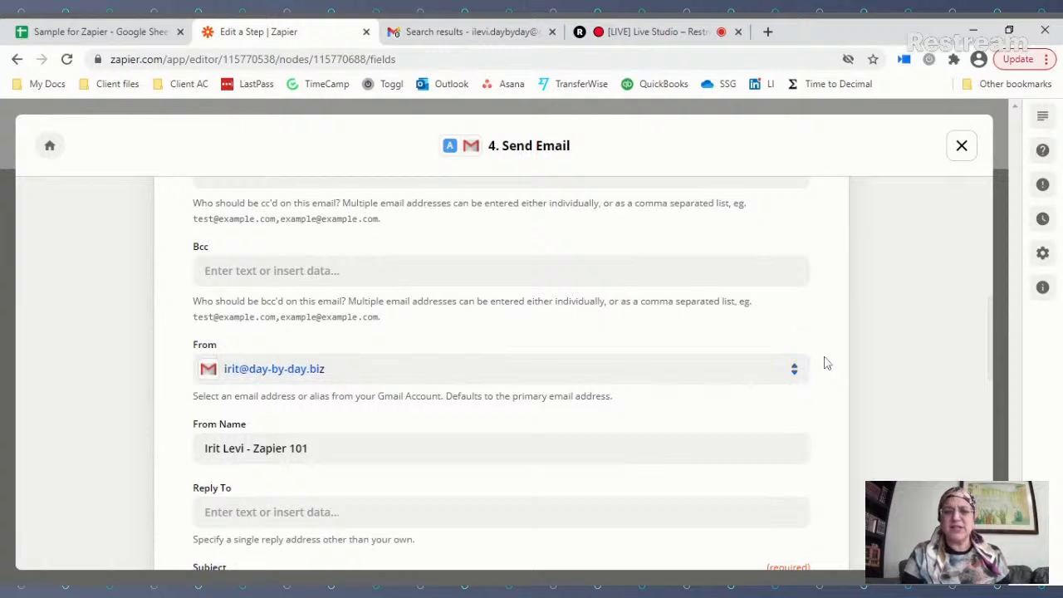
pyautogui.scroll(-2, 831, 353)
pyautogui.scroll(-1, 833, 353)
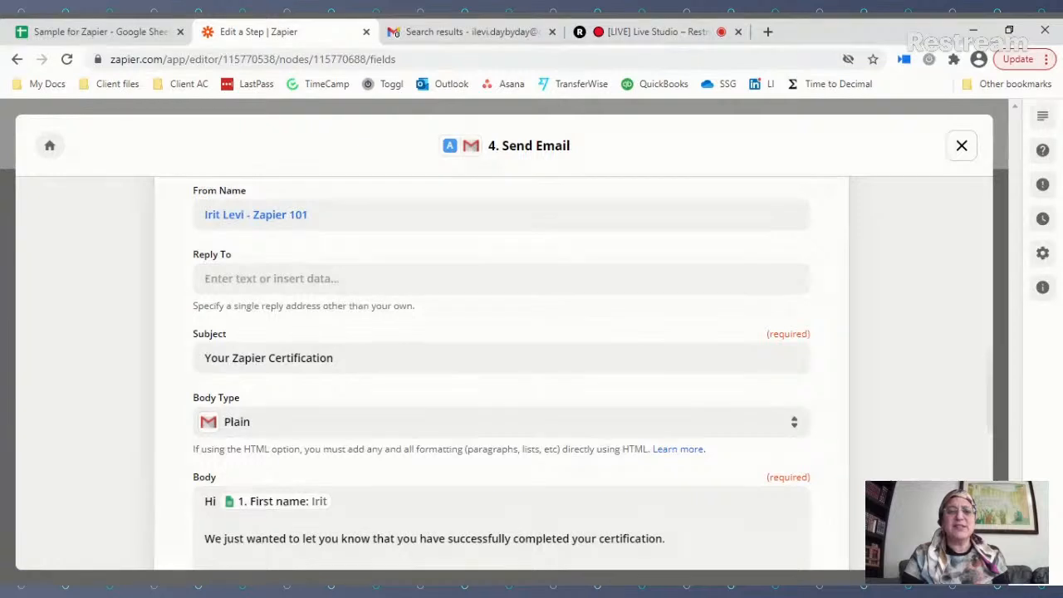
pyautogui.moveTo(309, 216); pyautogui.dragTo(207, 220)
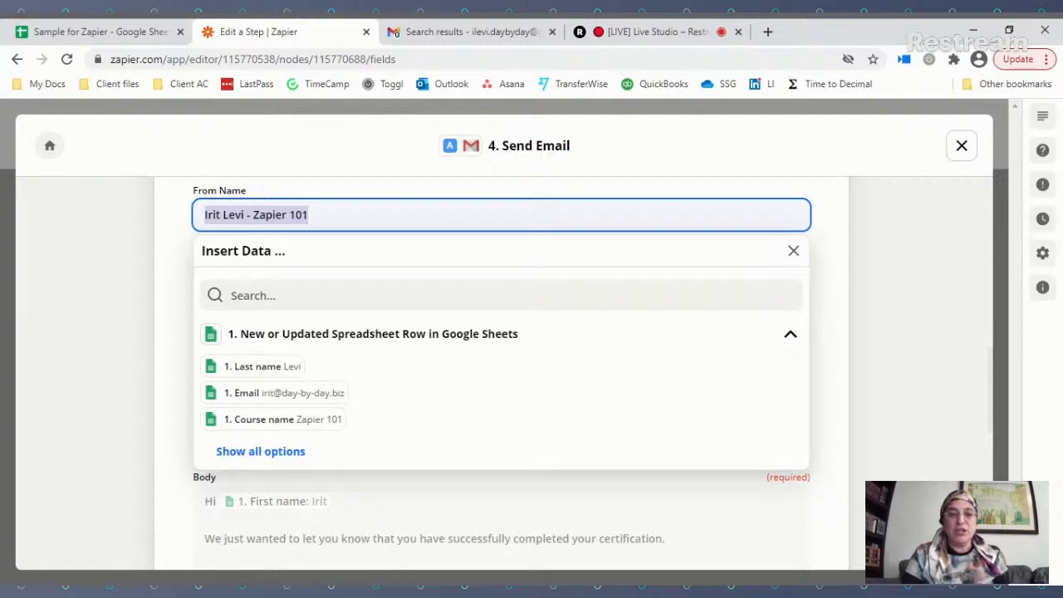
# Step: Replace 'Zapier 101' in the From Name with the Course name field
pyautogui.click(375, 215)
pyautogui.press('BackSpace')
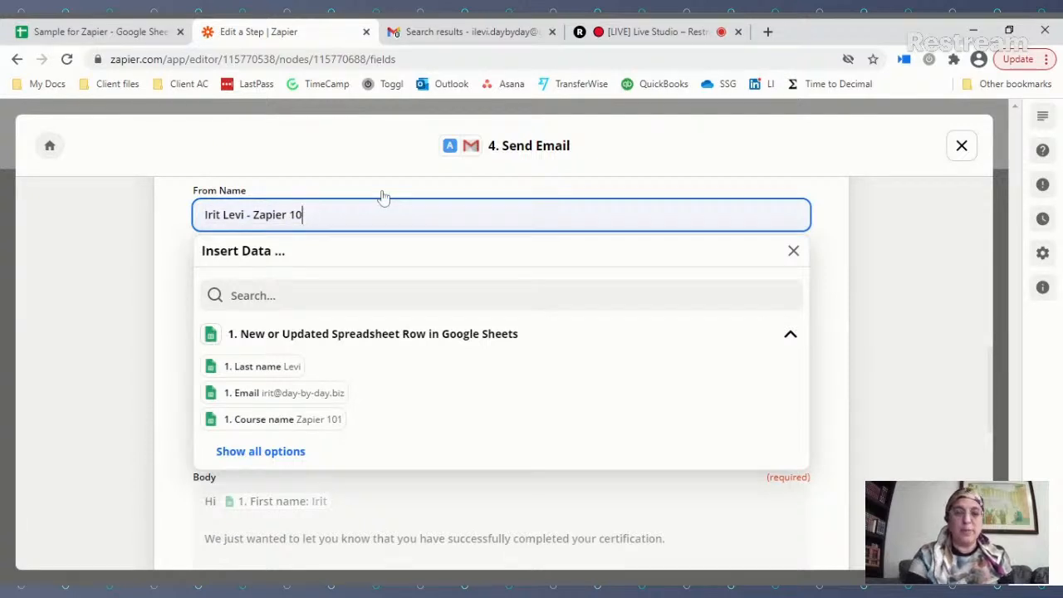
pyautogui.press('BackSpace')
pyautogui.press('BackSpace')
pyautogui.press('BackSpace')
pyautogui.press('BackSpace')
pyautogui.press('BackSpace')
pyautogui.press('BackSpace')
pyautogui.press('BackSpace')
pyautogui.press('BackSpace')
pyautogui.press('BackSpace')
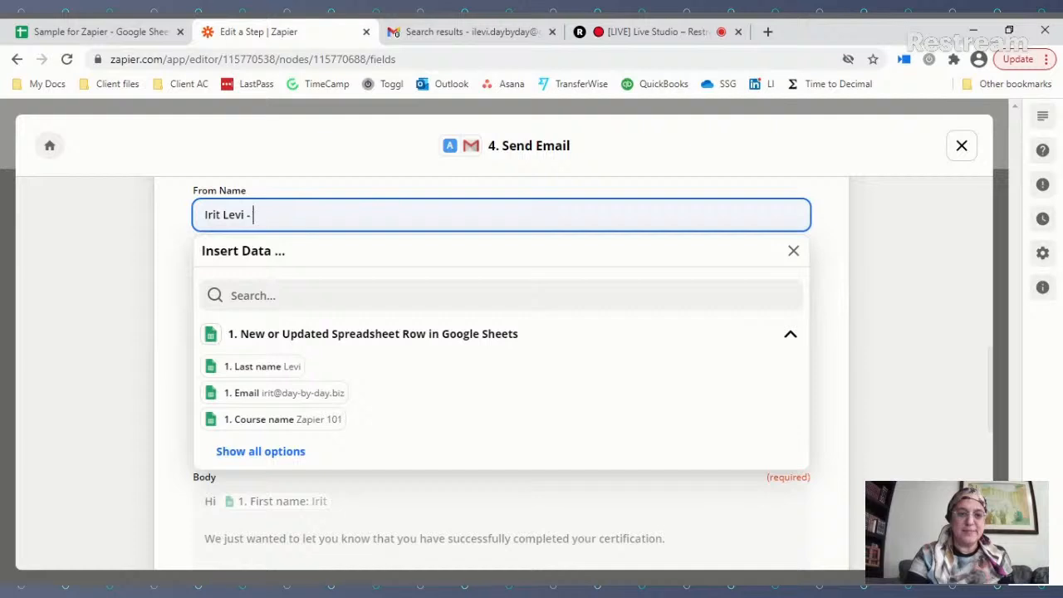
pyautogui.click(311, 425)
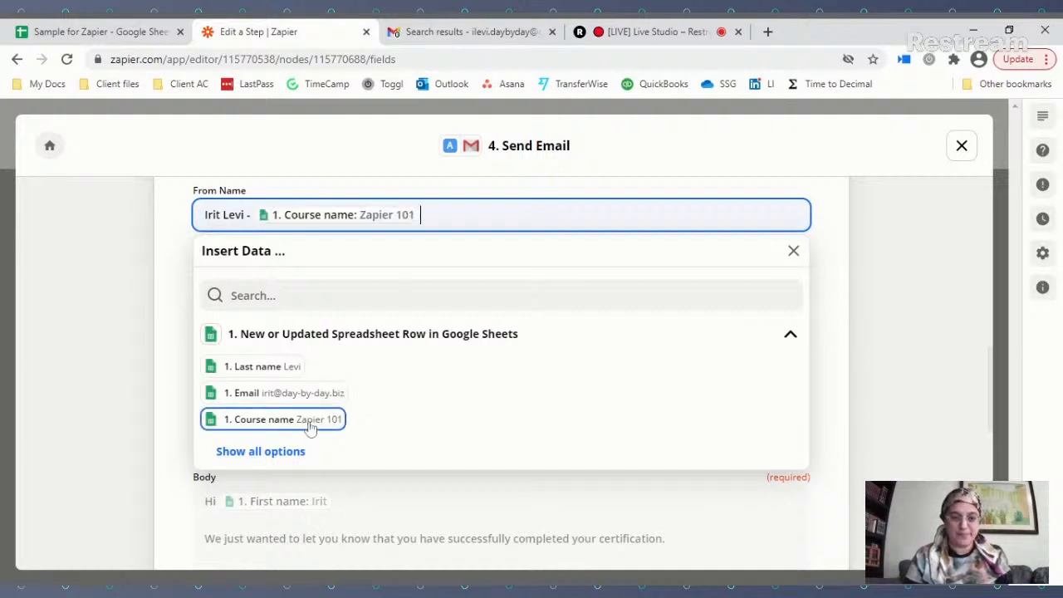
pyautogui.click(175, 270)
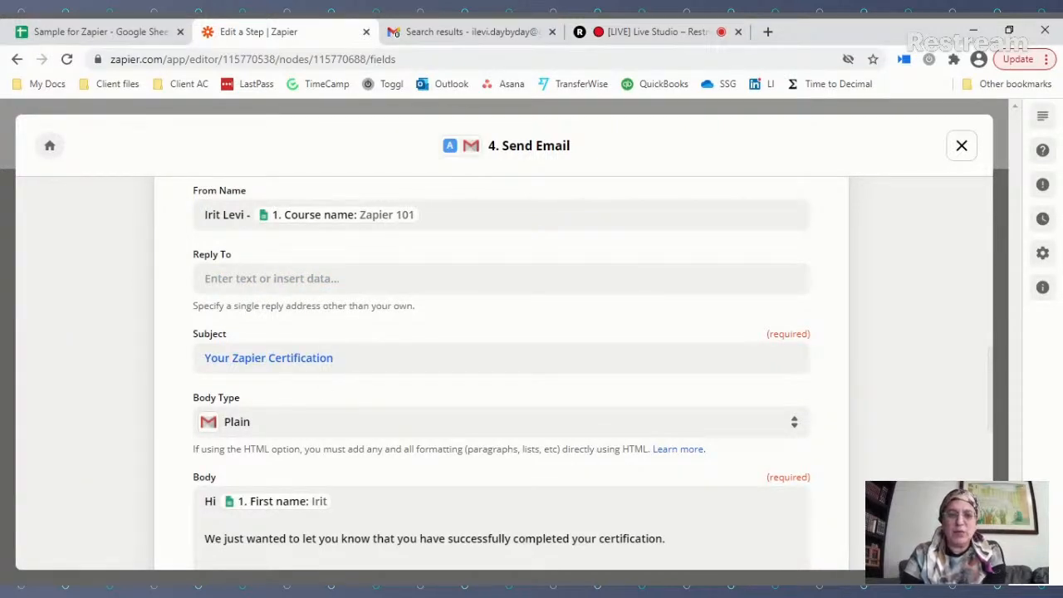
# Step: Swap 'Zapier' in the Subject for the Course name field: 'Your [Course name] Certification'
pyautogui.doubleClick(249, 358)
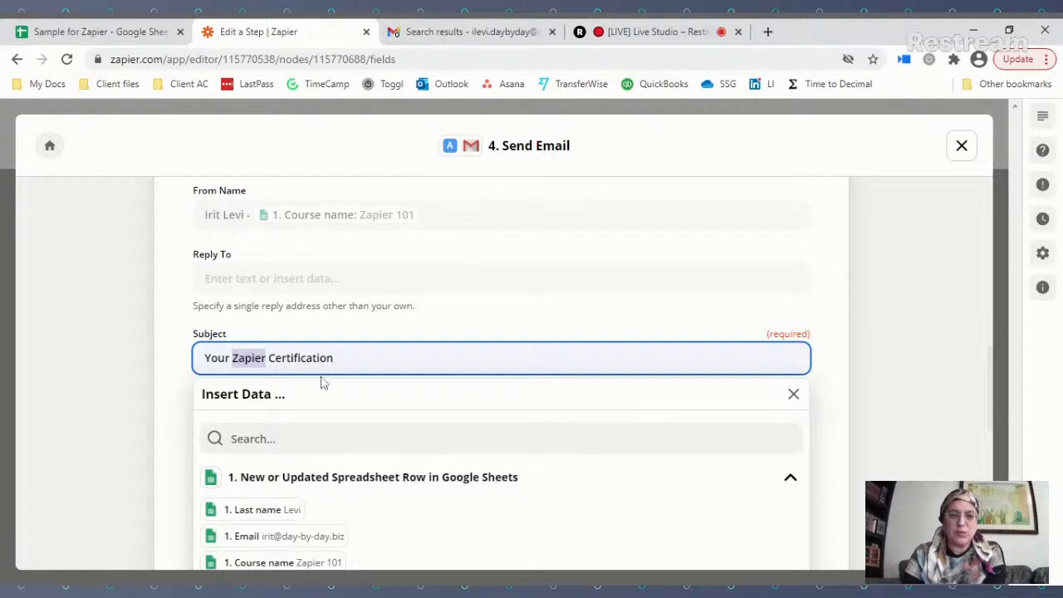
pyautogui.press('BackSpace')
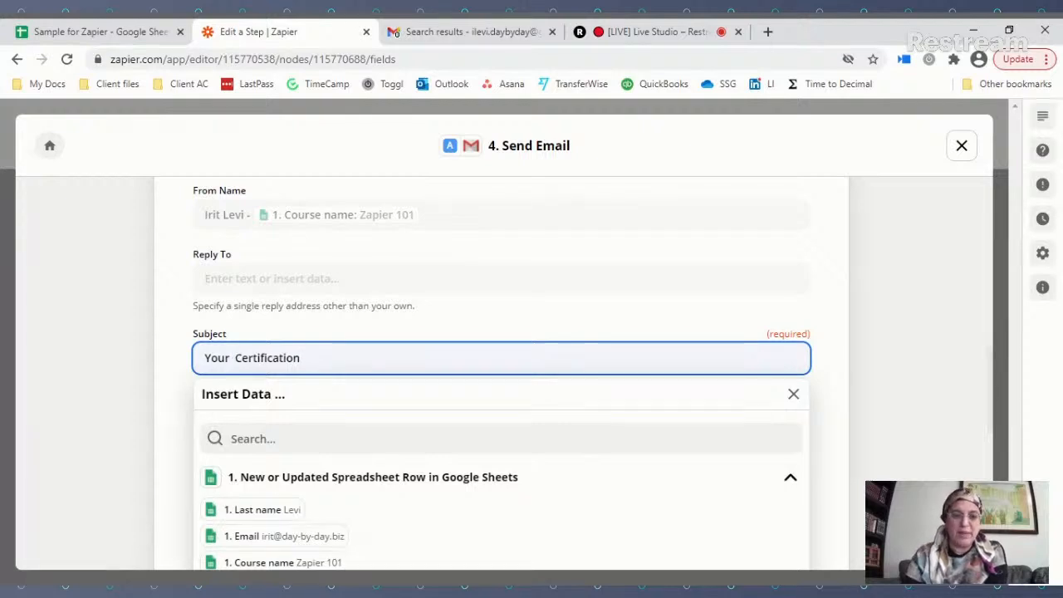
pyautogui.scroll(-1, 391, 407)
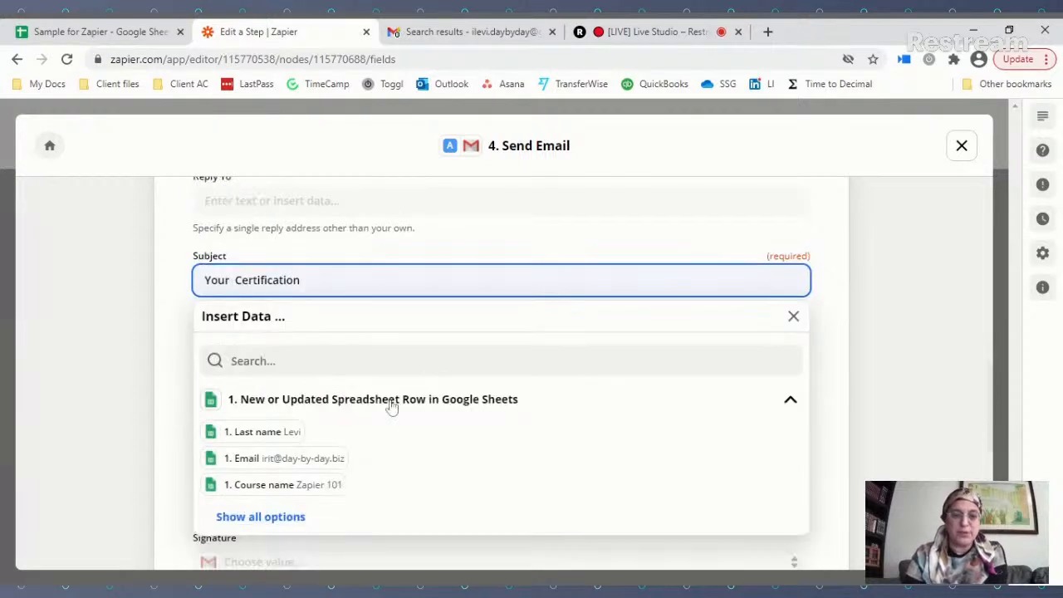
pyautogui.click(284, 486)
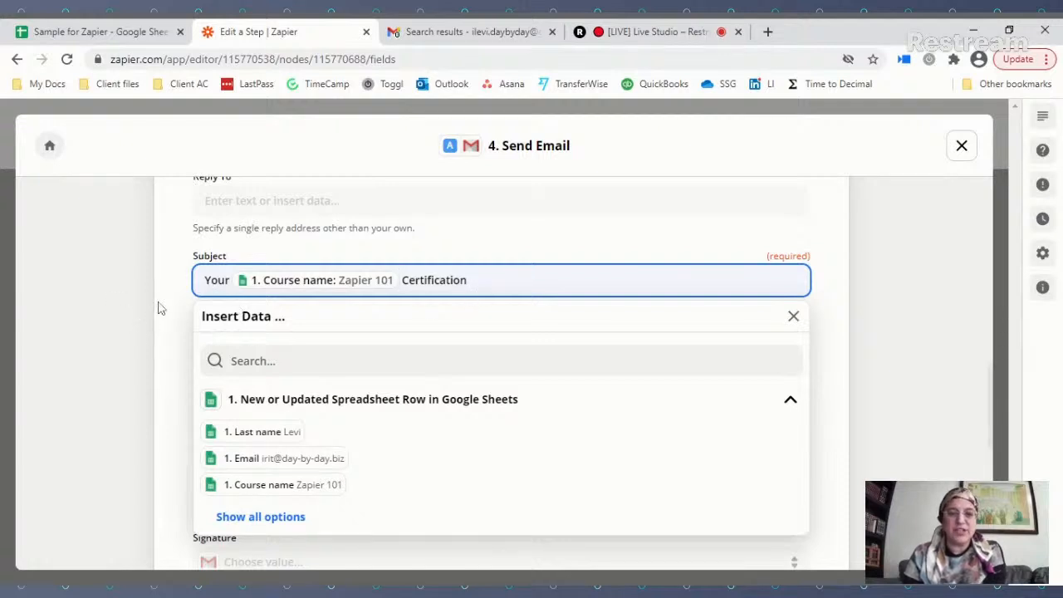
pyautogui.click(185, 313)
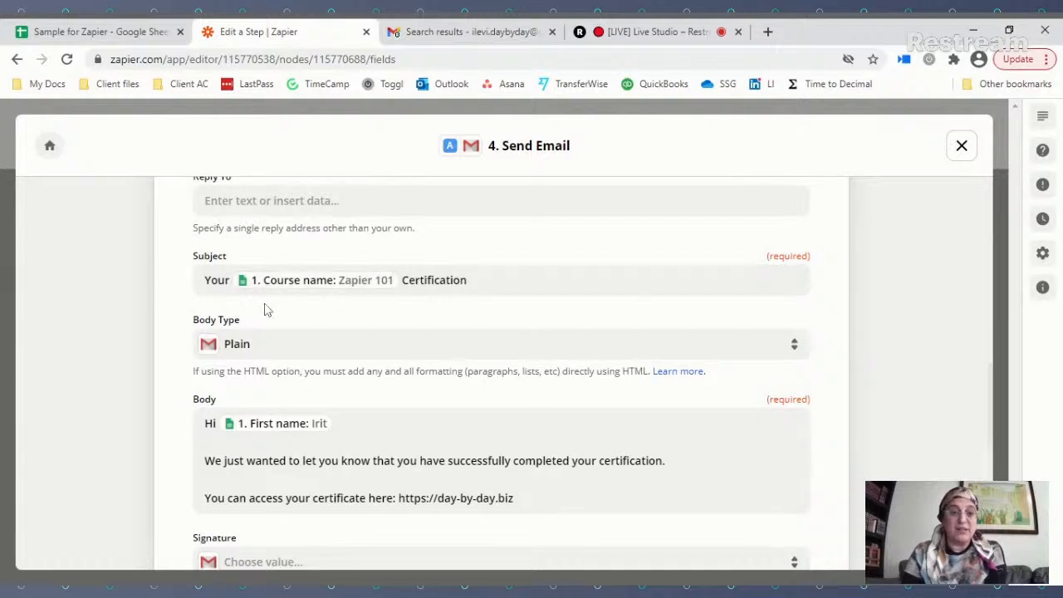
pyautogui.click(297, 352)
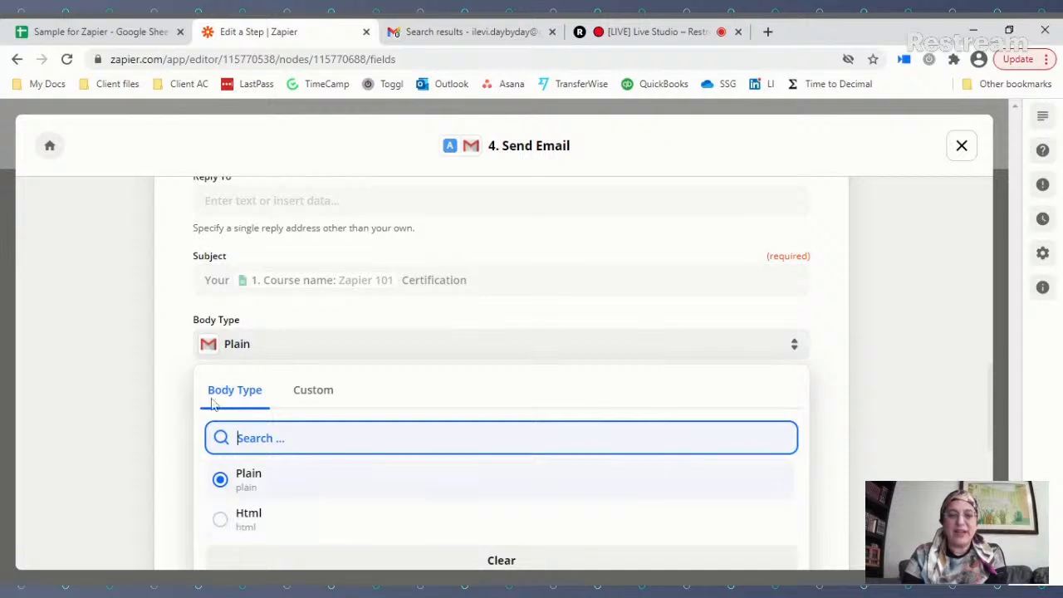
pyautogui.click(167, 355)
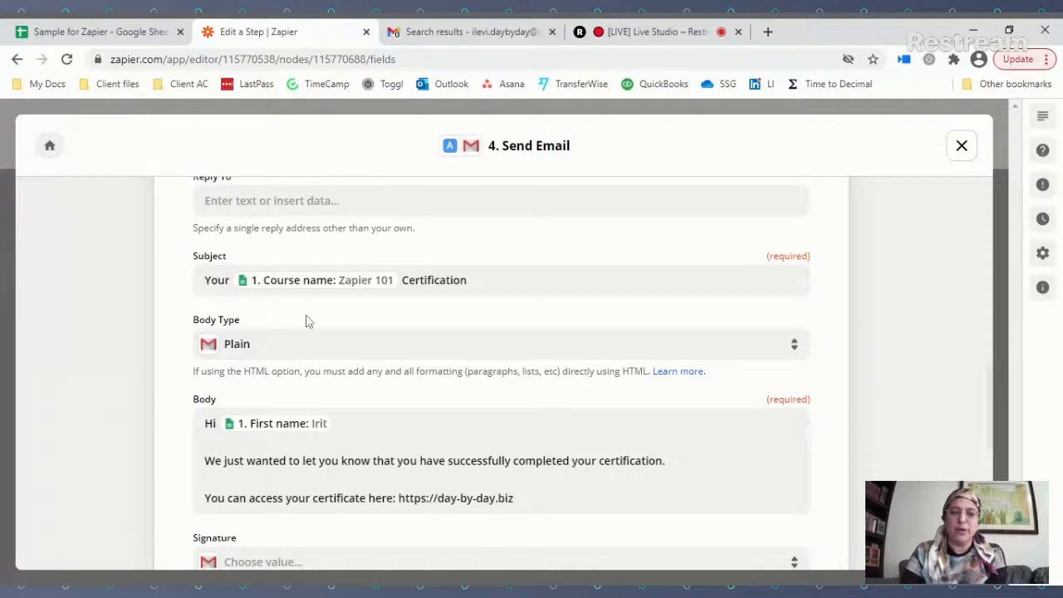
pyautogui.scroll(-2, 306, 321)
pyautogui.scroll(-1, 274, 307)
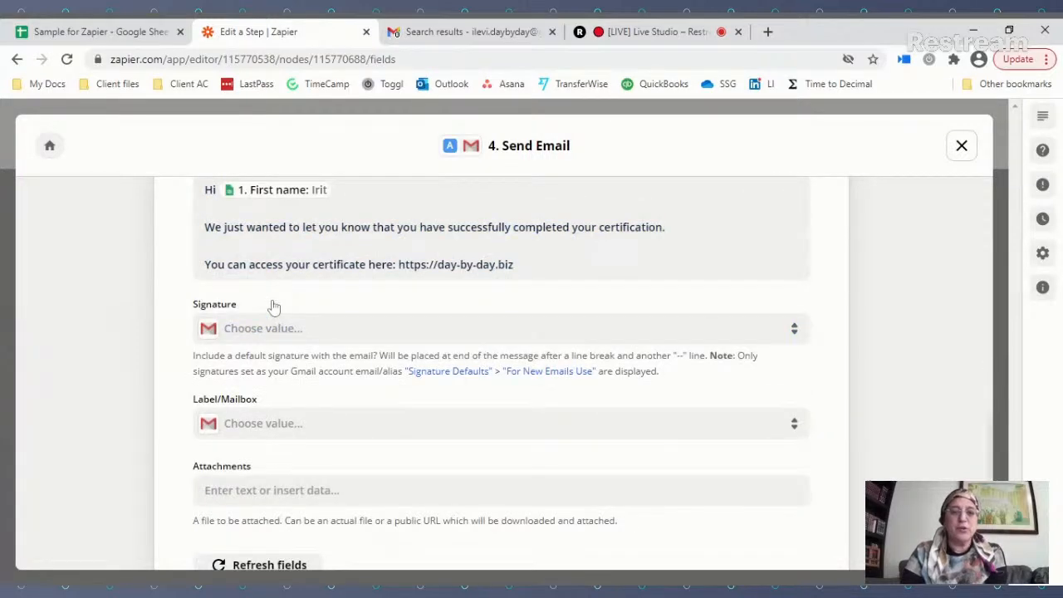
pyautogui.scroll(1, 274, 306)
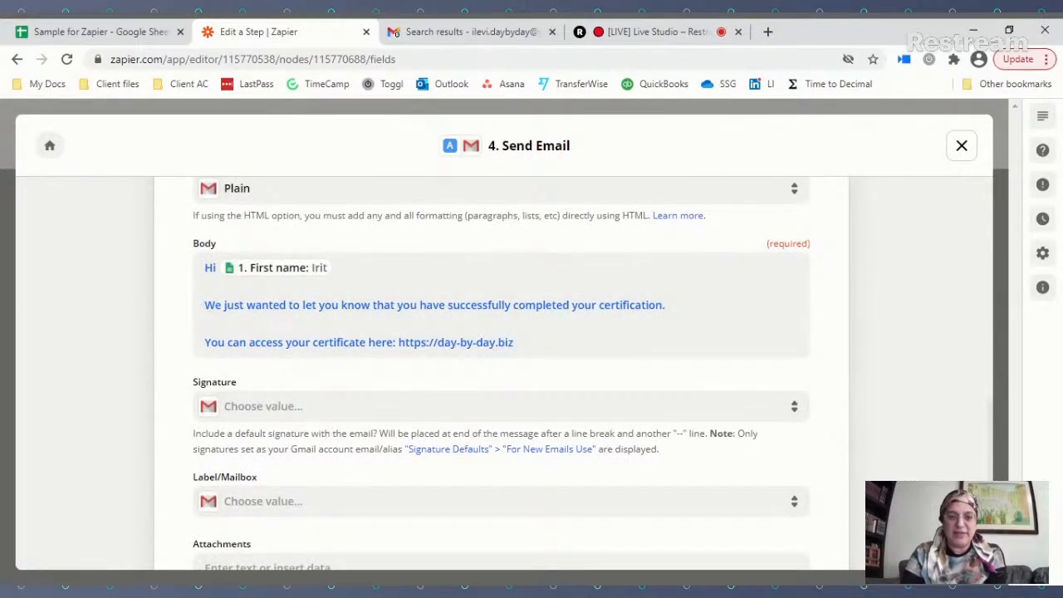
pyautogui.click(274, 306)
pyautogui.scroll(-1, 329, 498)
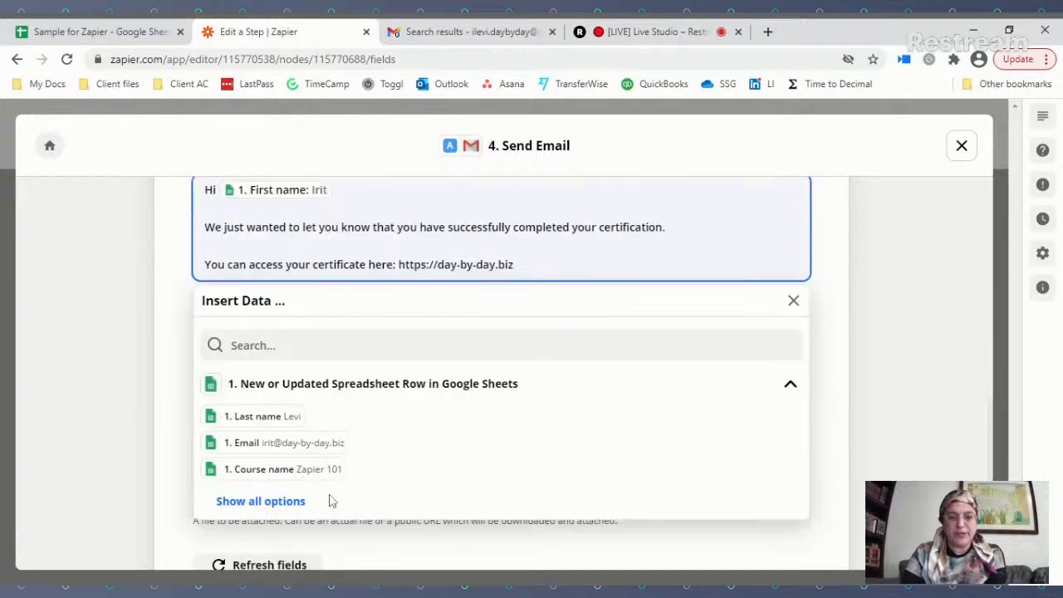
pyautogui.click(296, 500)
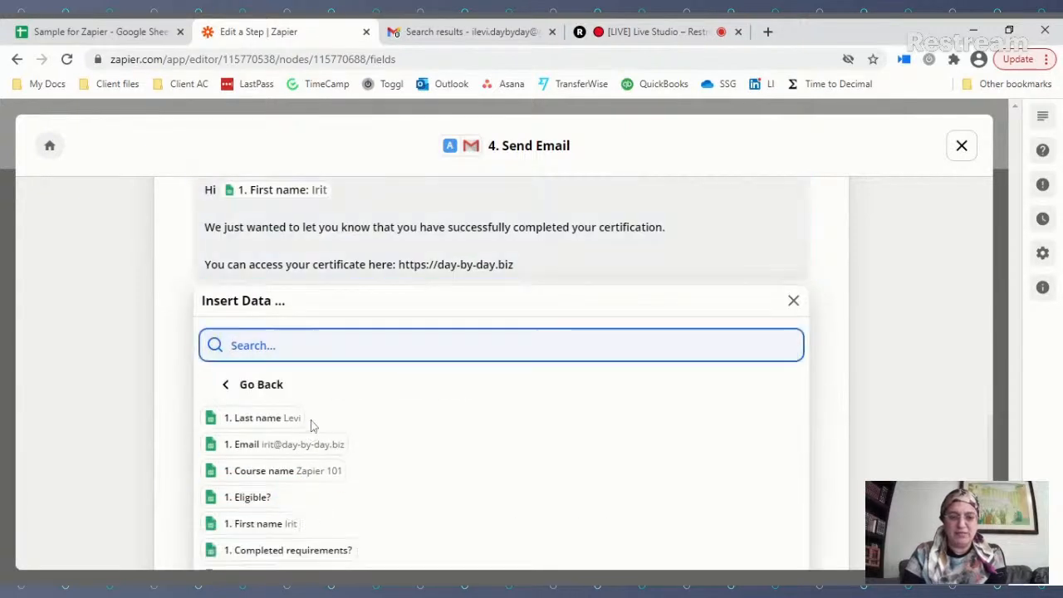
pyautogui.scroll(-1, 310, 424)
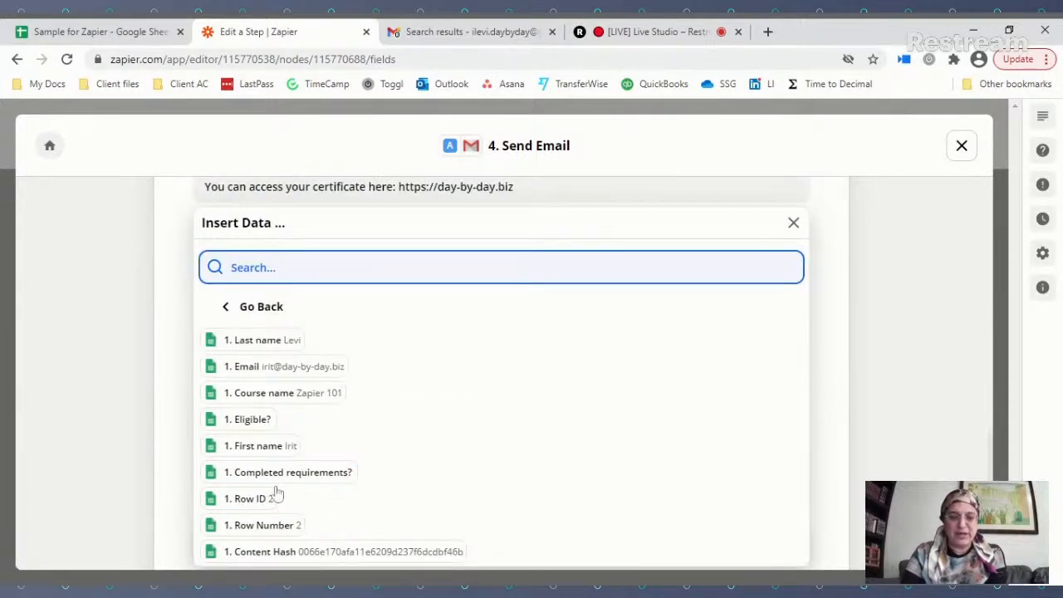
pyautogui.click(171, 254)
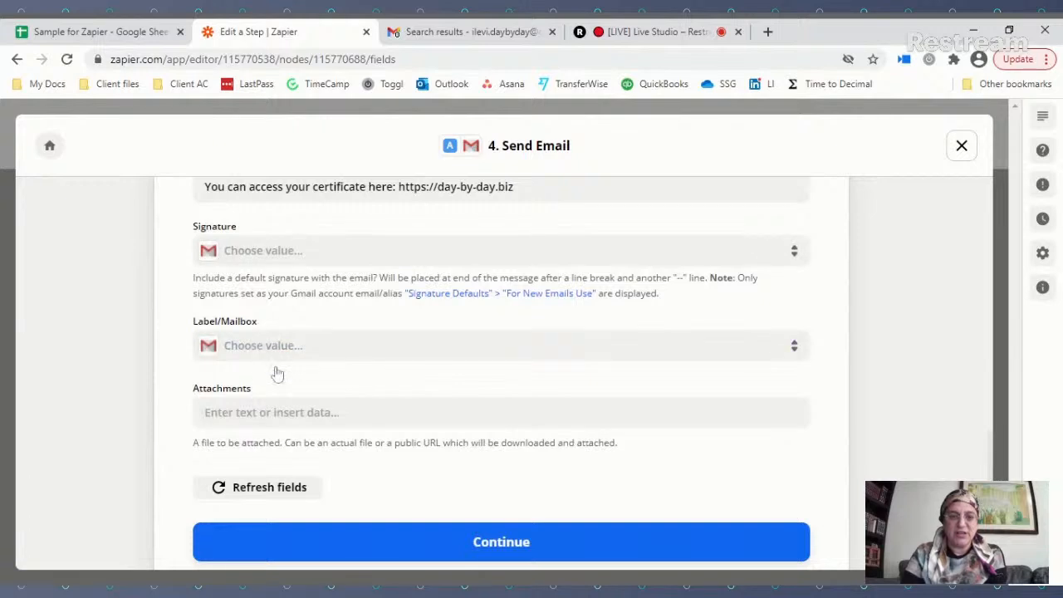
pyautogui.scroll(2, 274, 373)
pyautogui.hotkey('ctrl', 'a')
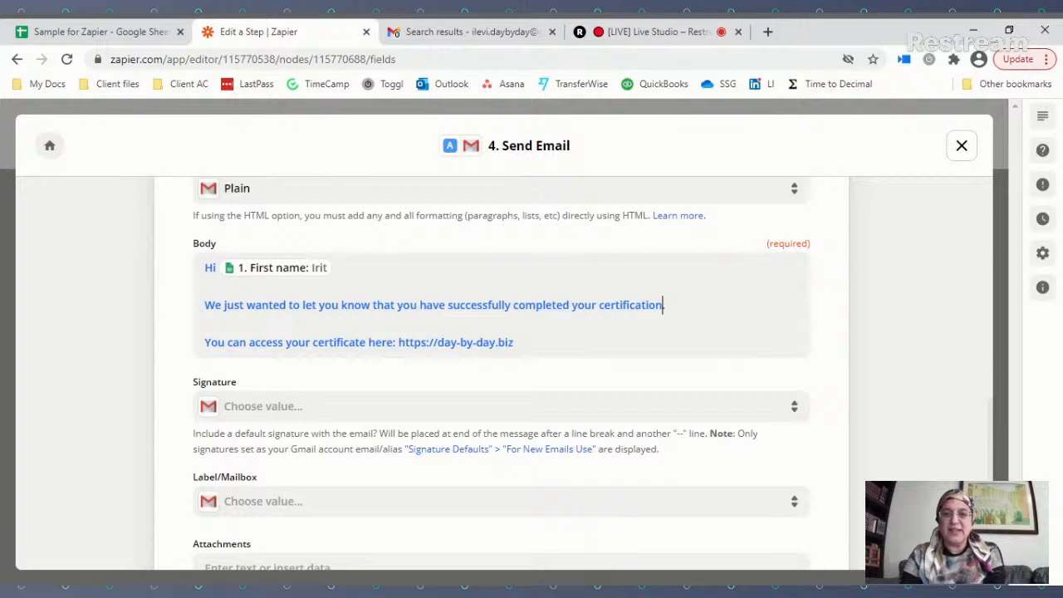
# Step: Finish the certificate sentence with 'for [Course name].' in the email body
pyautogui.write('for')
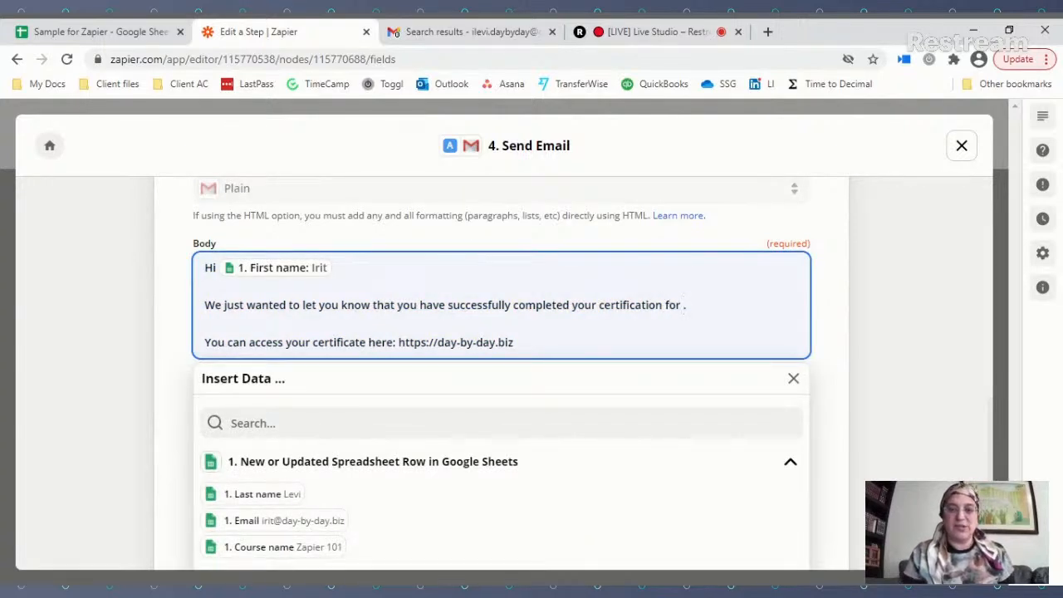
pyautogui.scroll(-1, 363, 490)
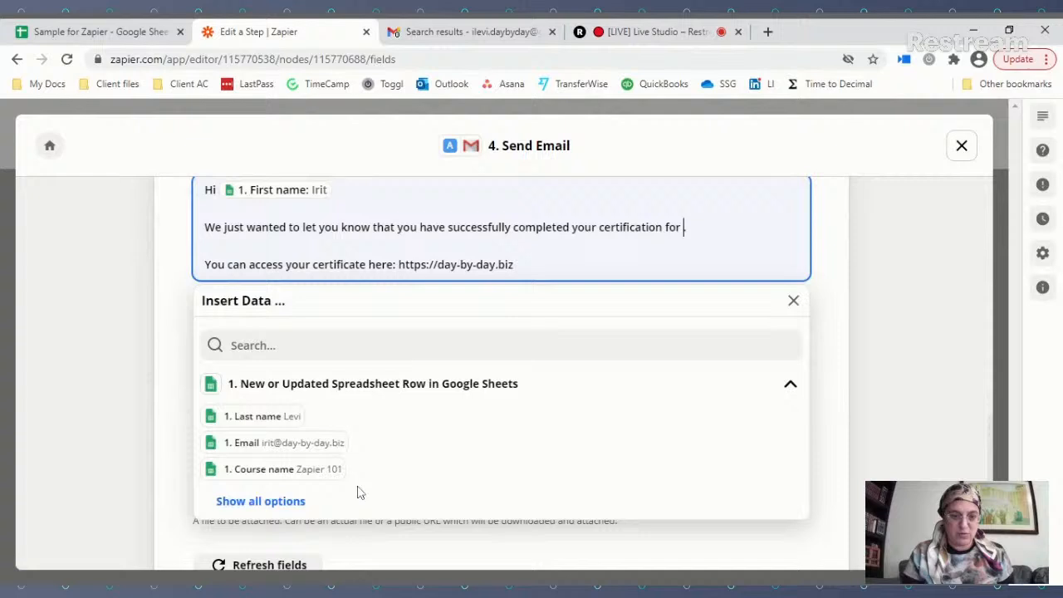
pyautogui.click(283, 502)
pyautogui.click(280, 470)
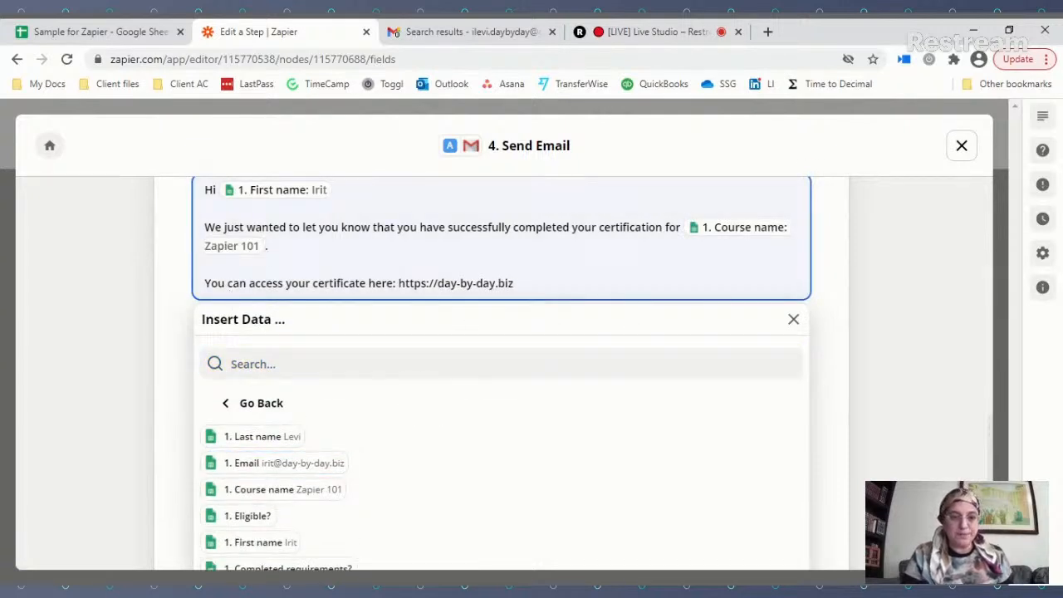
pyautogui.write('.')
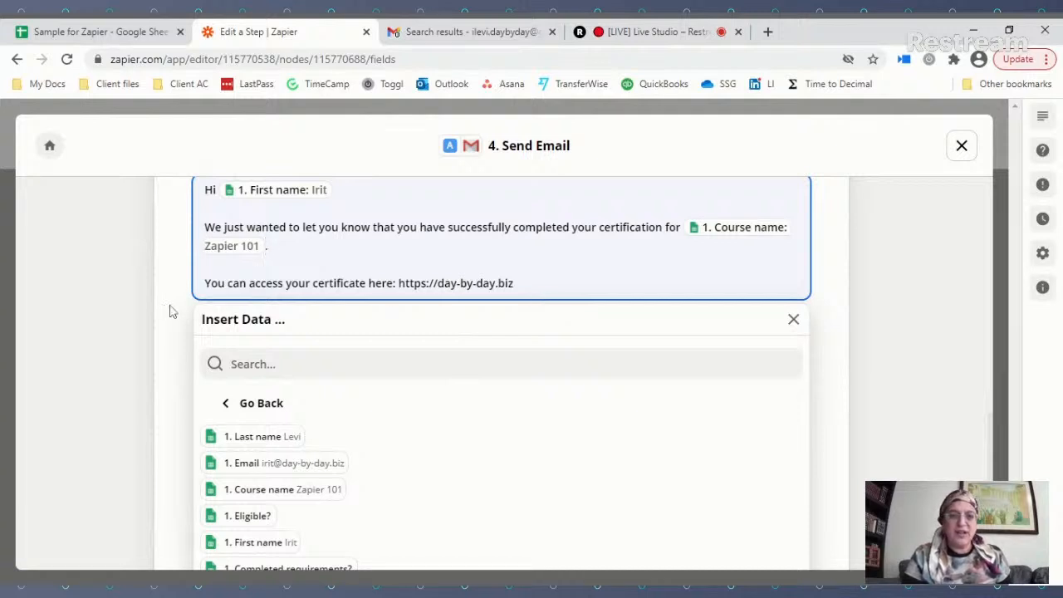
# Step: Add the closing 'Wishing you all the best,' with the sender's first name below
pyautogui.hotkey('ctrl', 'End')
pyautogui.press('Return')
pyautogui.press('Return')
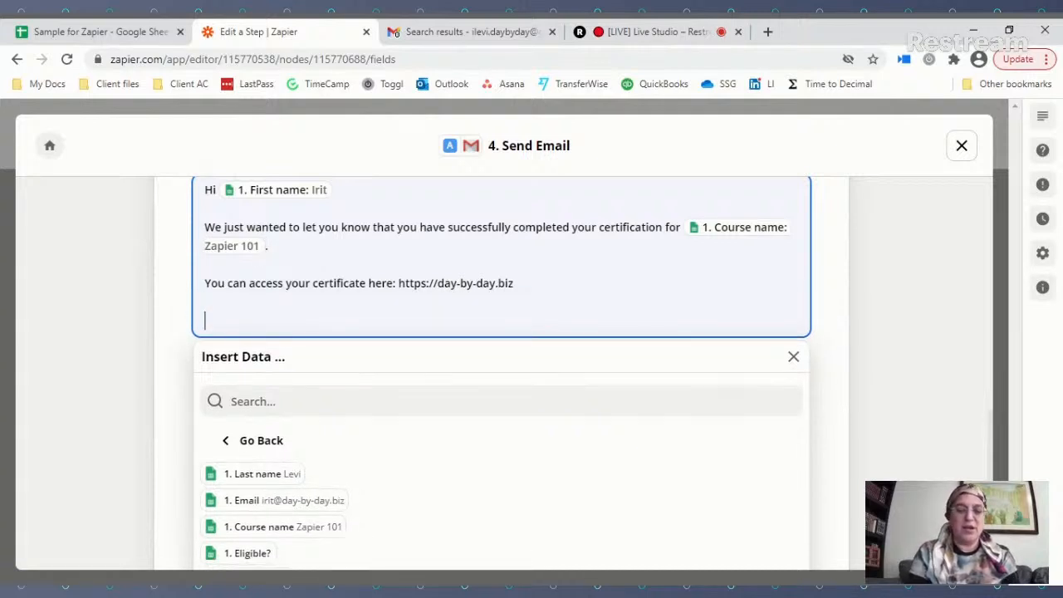
pyautogui.write('Wishing you all the best,')
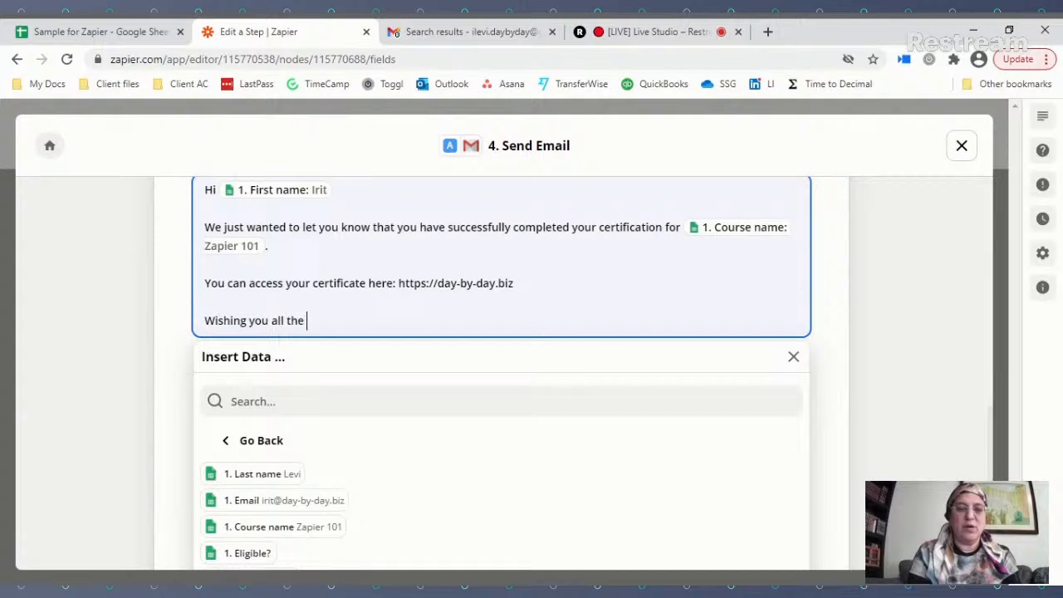
pyautogui.press('Return')
pyautogui.write('Irit')
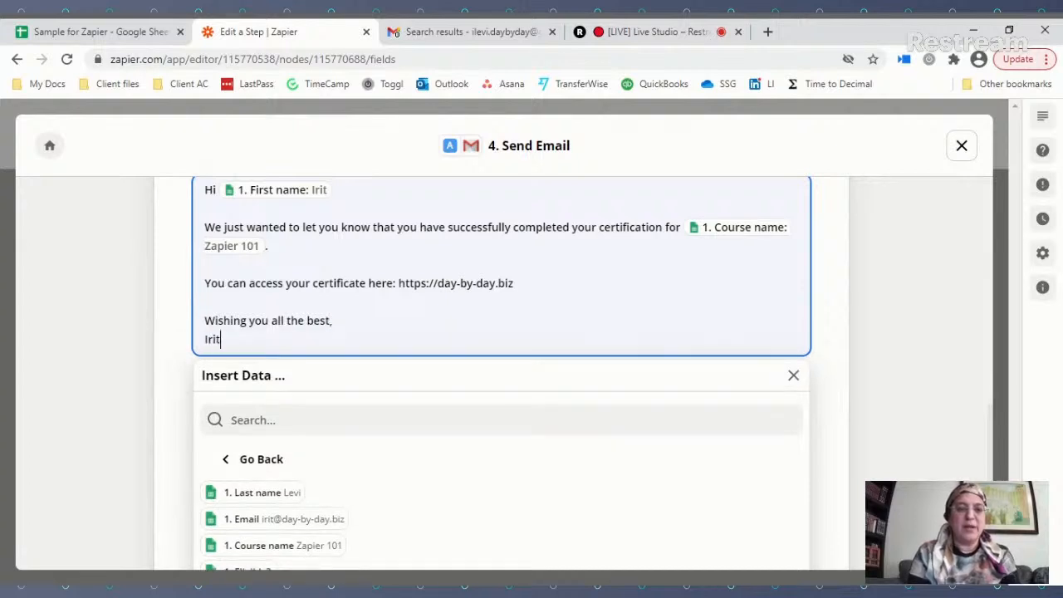
pyautogui.click(168, 288)
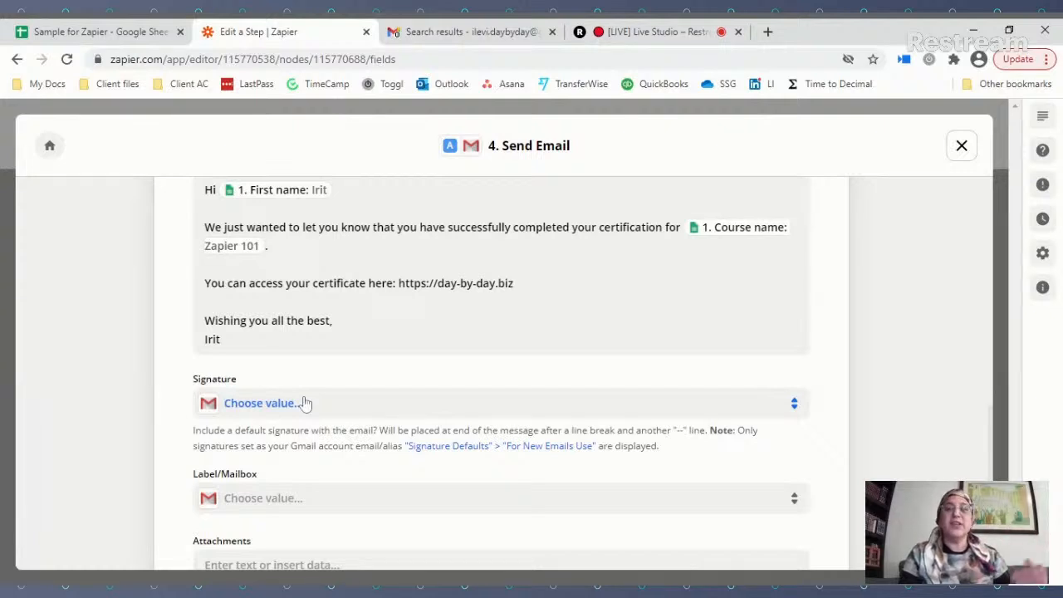
pyautogui.scroll(-2, 304, 404)
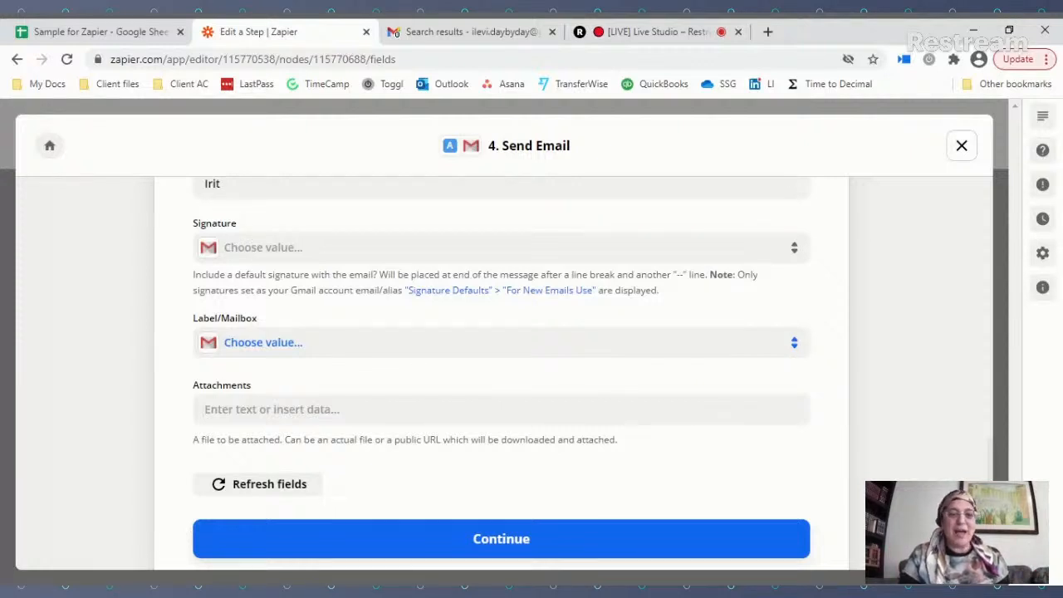
pyautogui.scroll(-1, 257, 344)
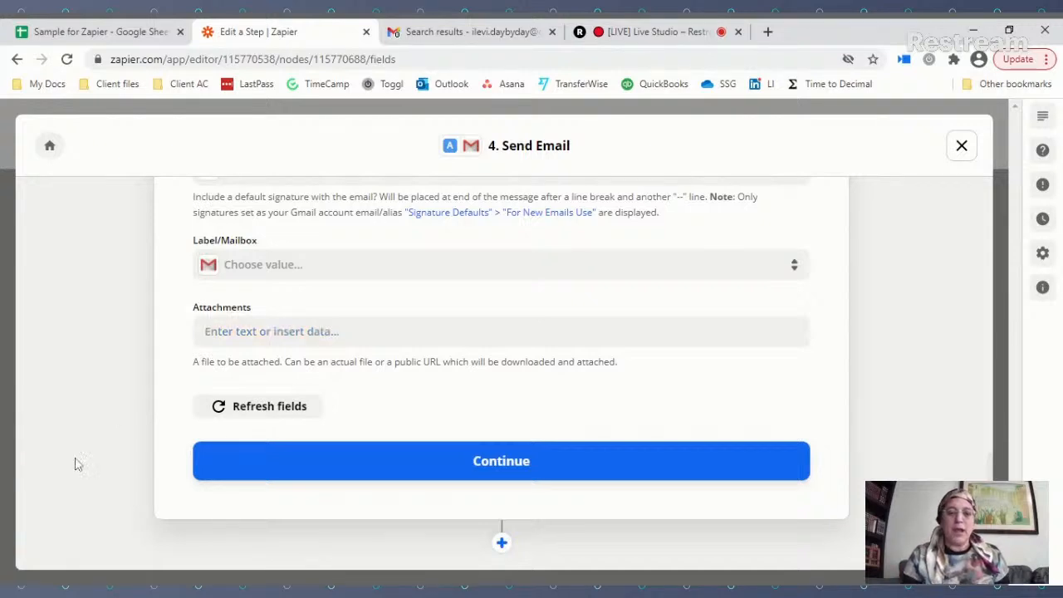
# Step: Continue past the email preview and run Test & Review until the test succeeds
pyautogui.click(535, 461)
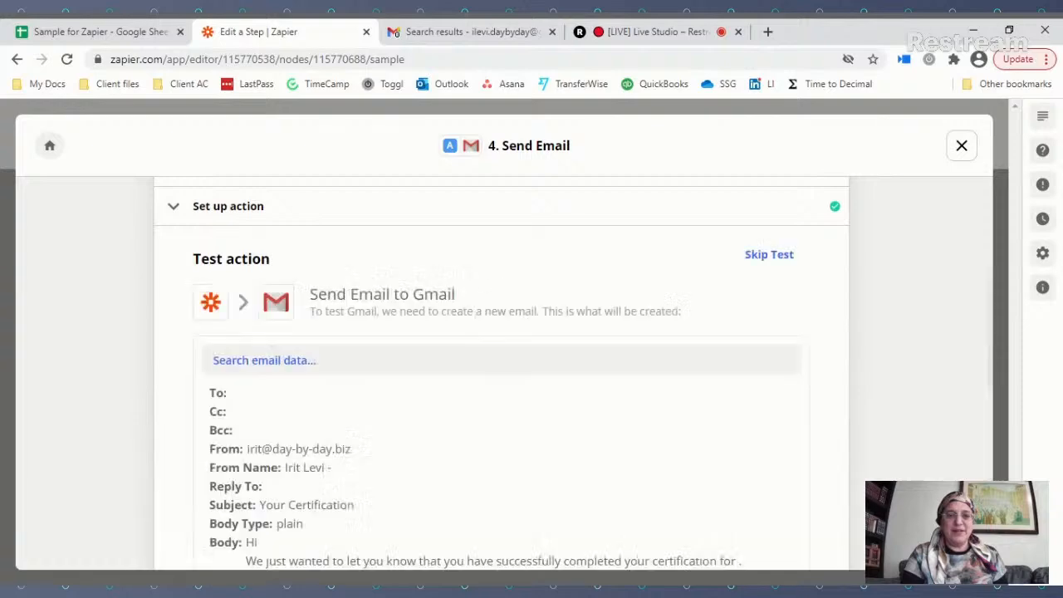
pyautogui.scroll(-1, 491, 369)
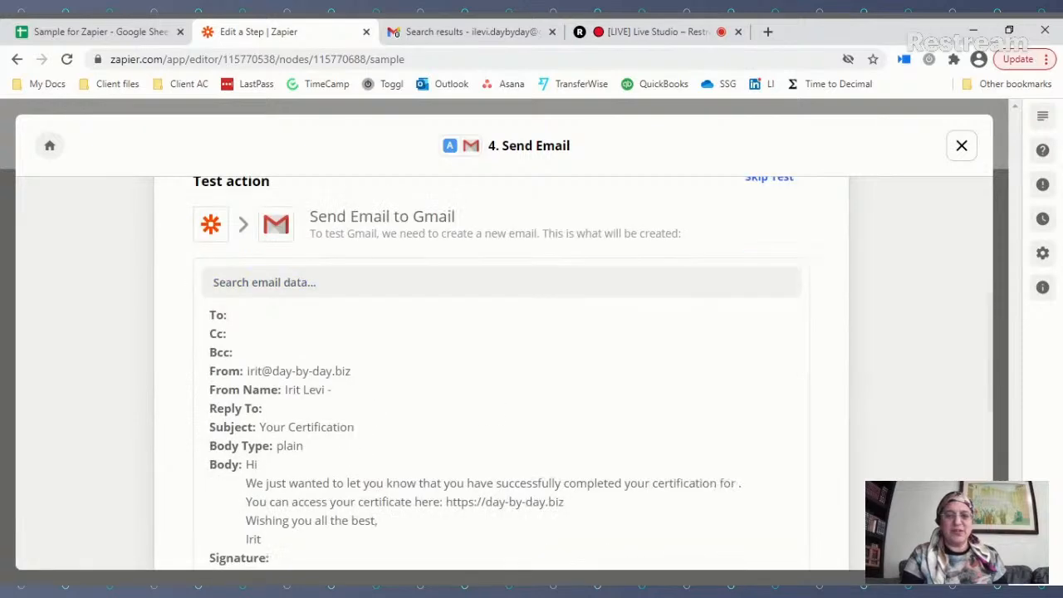
pyautogui.scroll(-3, 394, 327)
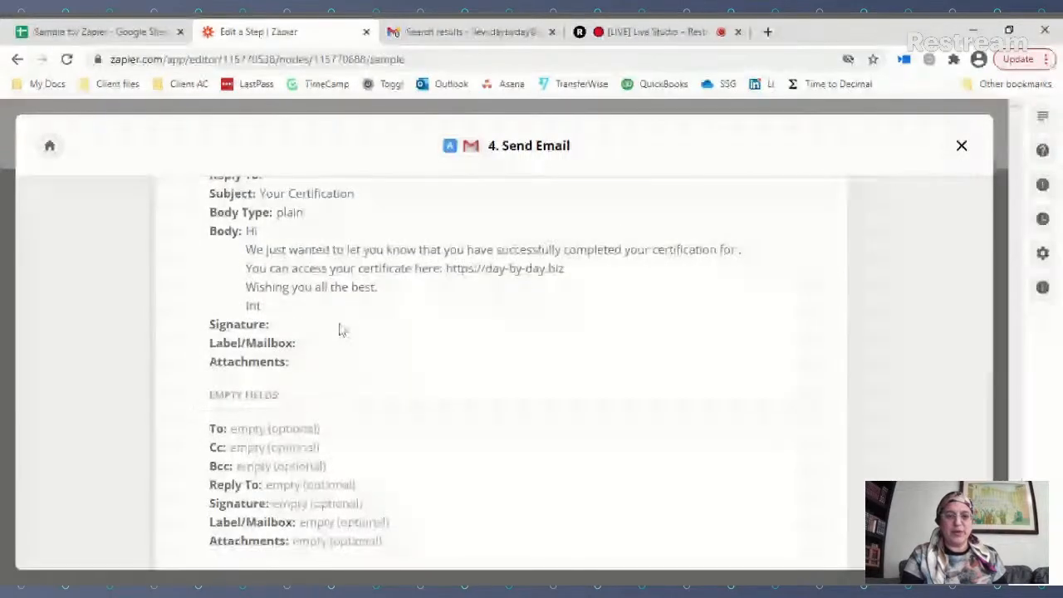
pyautogui.scroll(-3, 328, 340)
pyautogui.click(346, 358)
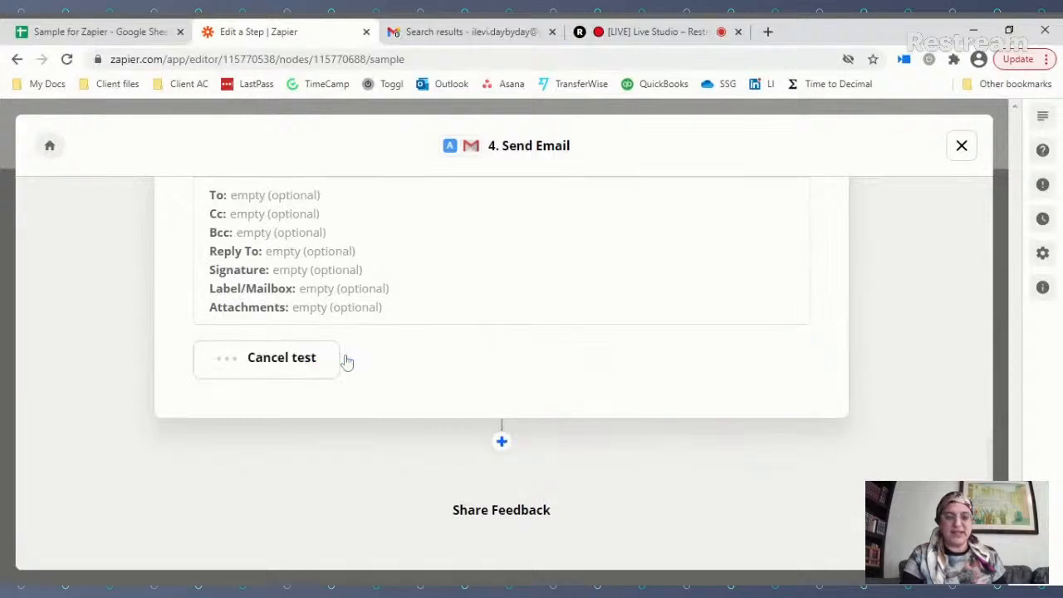
pyautogui.scroll(7, 536, 370)
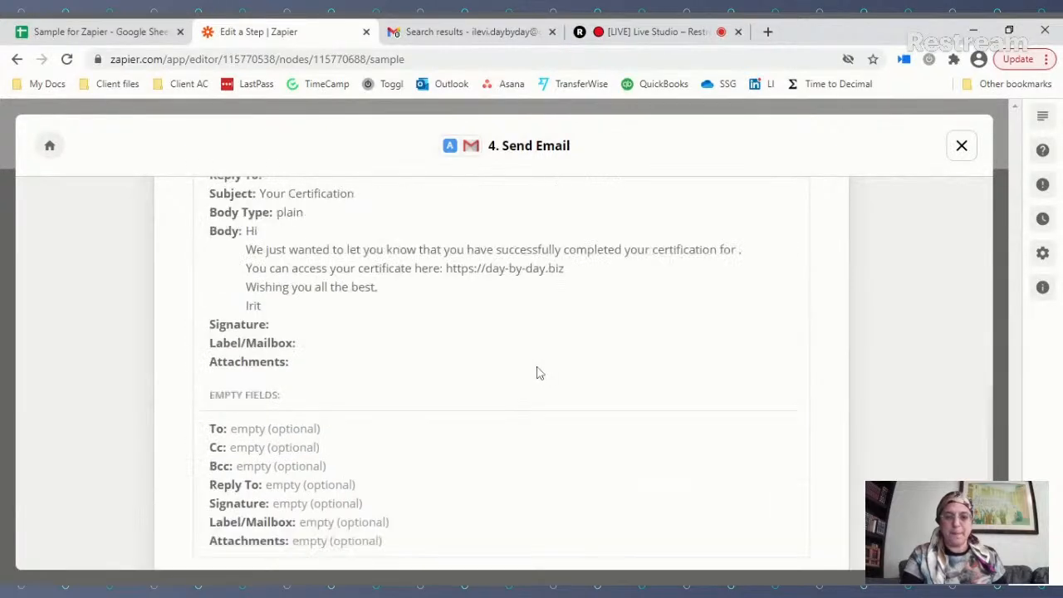
# Step: Reload Gmail to show the new 'Your Zapier 101 Certification' test email
pyautogui.click(496, 35)
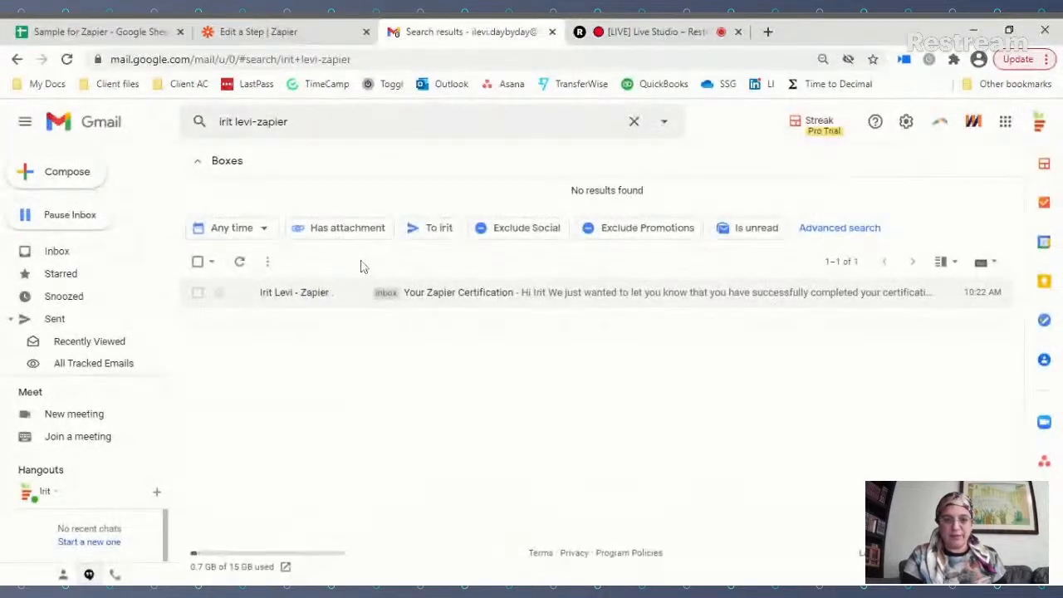
pyautogui.click(69, 62)
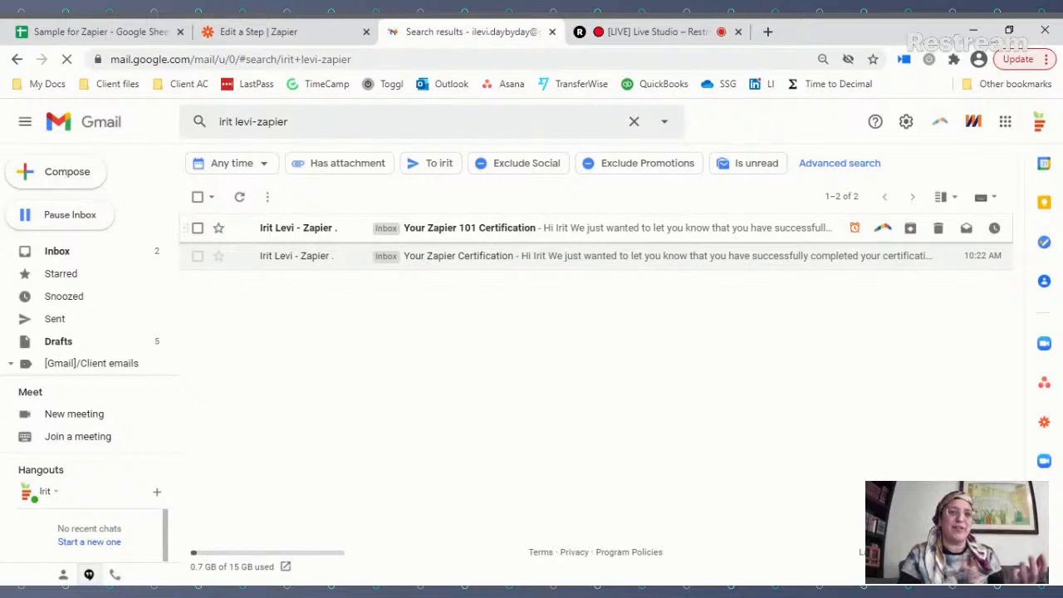
# Step: Check the received 'Your Zapier 101 Certification' email in Gmail, then return to the Zapier editor
pyautogui.click(570, 232)
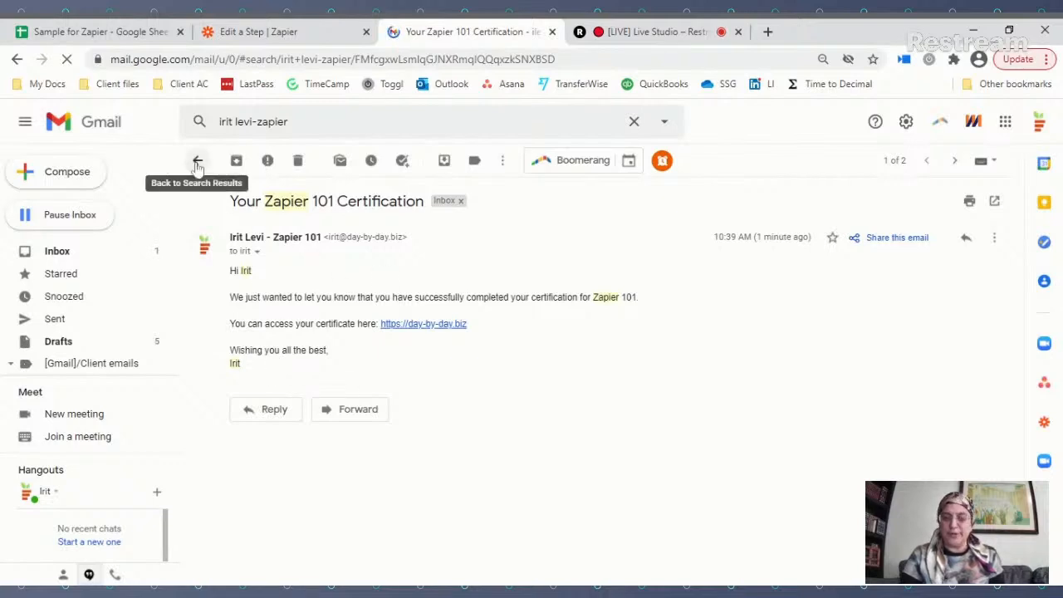
pyautogui.click(234, 33)
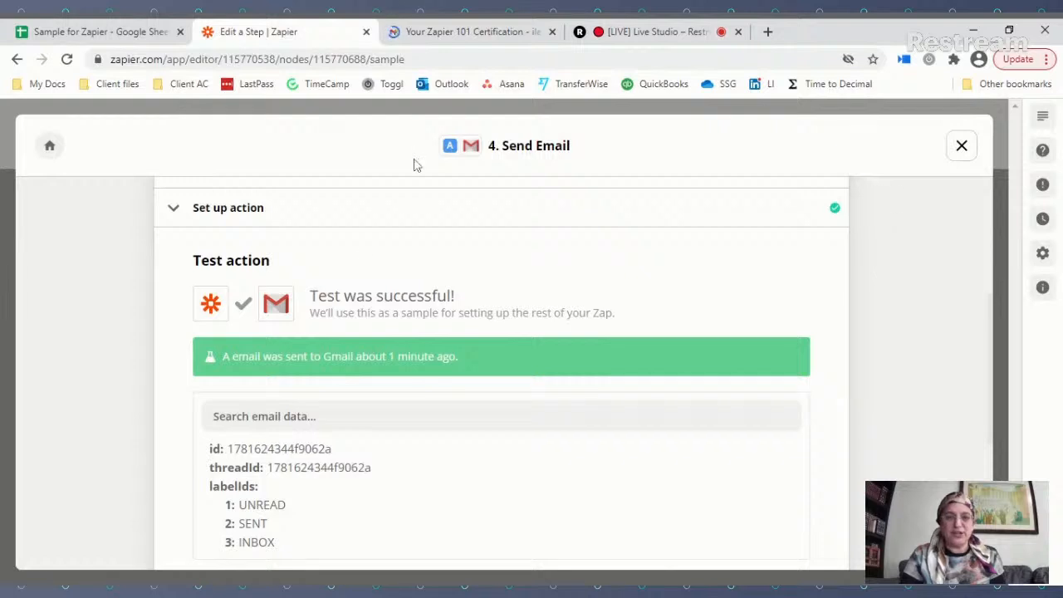
# Step: Rename Path B to 'Not Eligible' and continue to its rules
pyautogui.scroll(4, 349, 280)
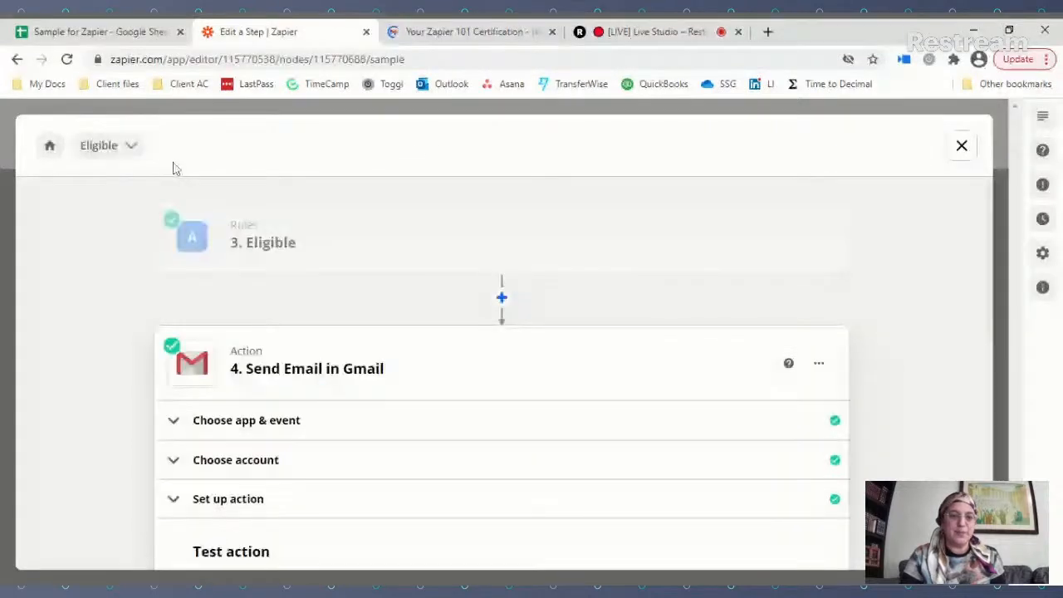
pyautogui.click(107, 145)
pyautogui.click(127, 240)
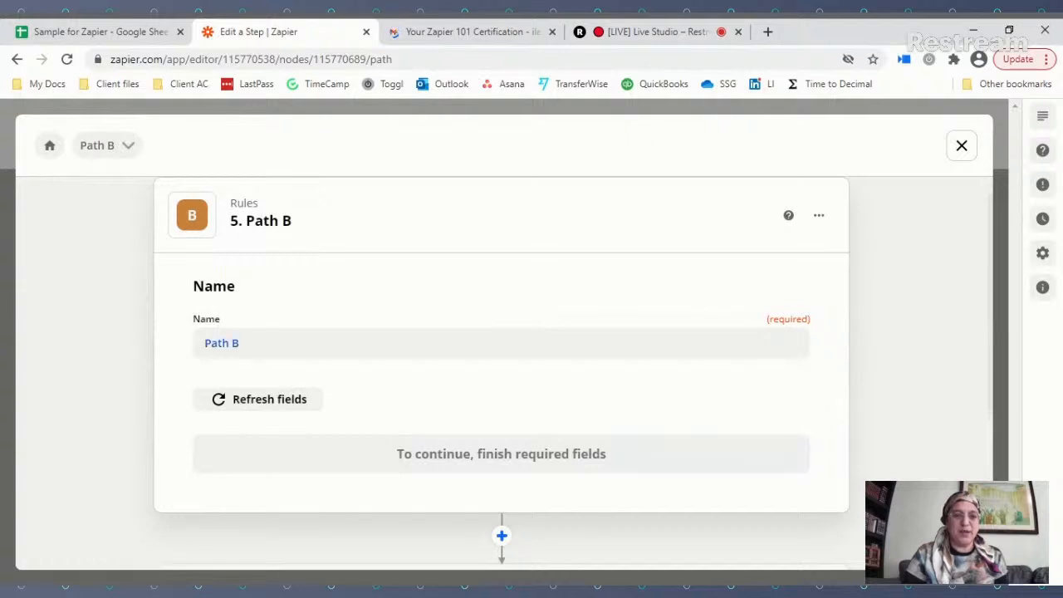
pyautogui.click(239, 343)
pyautogui.moveTo(239, 343); pyautogui.dragTo(203, 342)
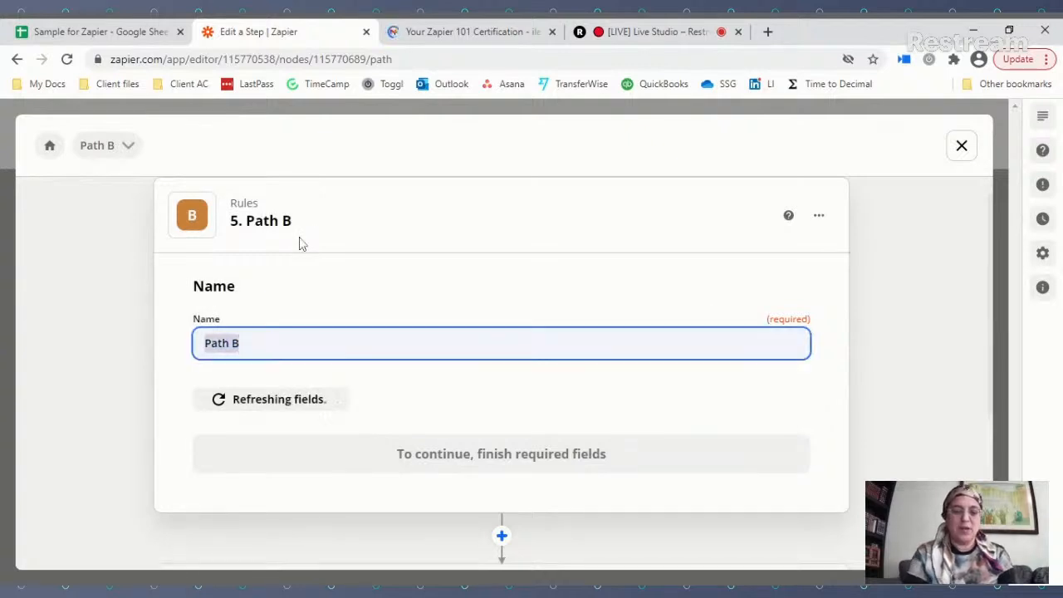
pyautogui.write('Not Eli')
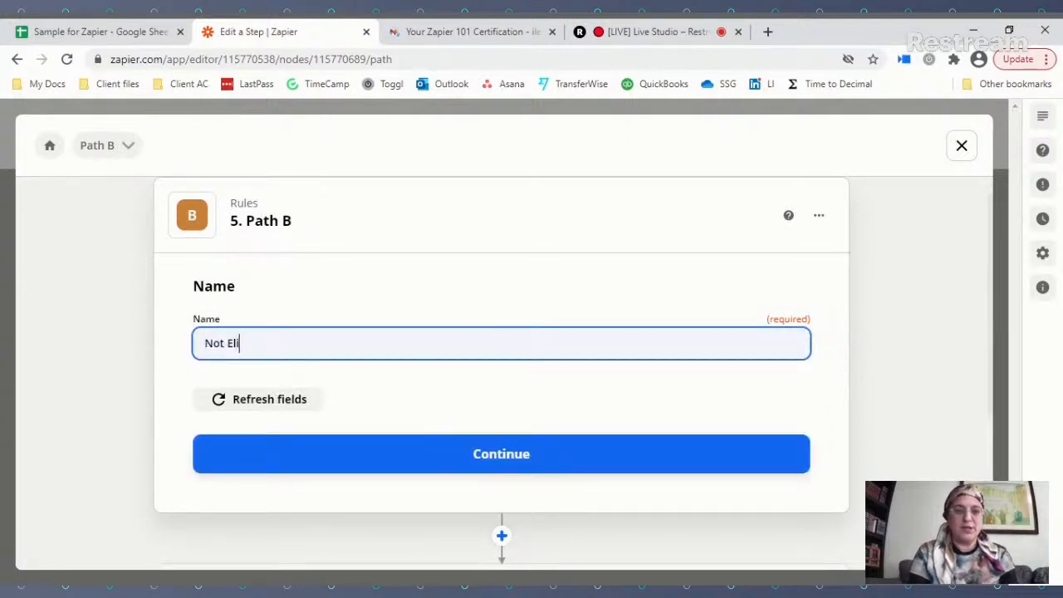
pyautogui.write('gible')
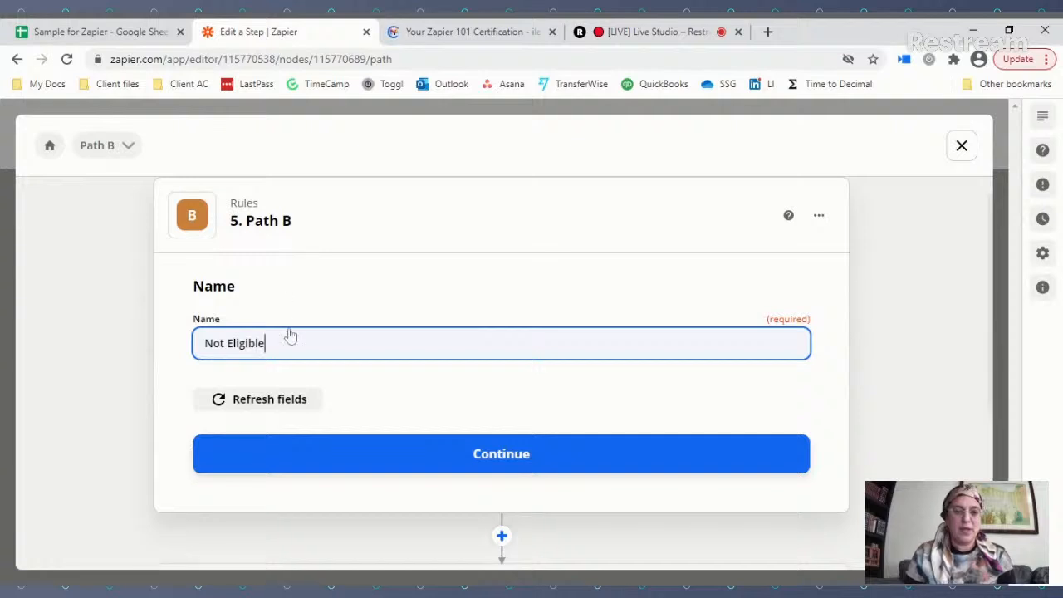
pyautogui.click(495, 462)
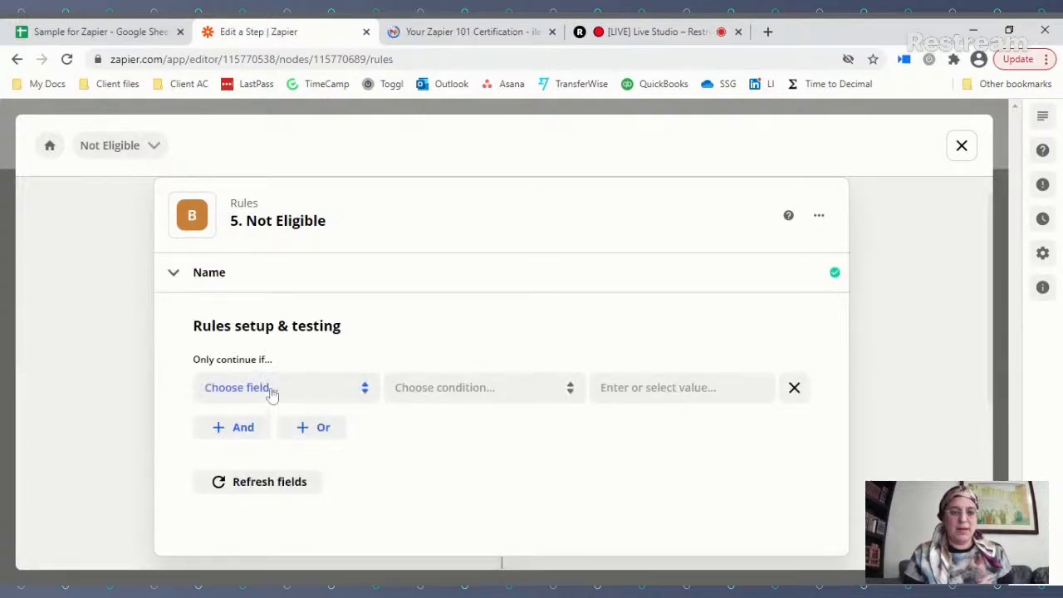
# Step: Set the path rule to continue only if Eligible? contains 'No'
pyautogui.click(269, 392)
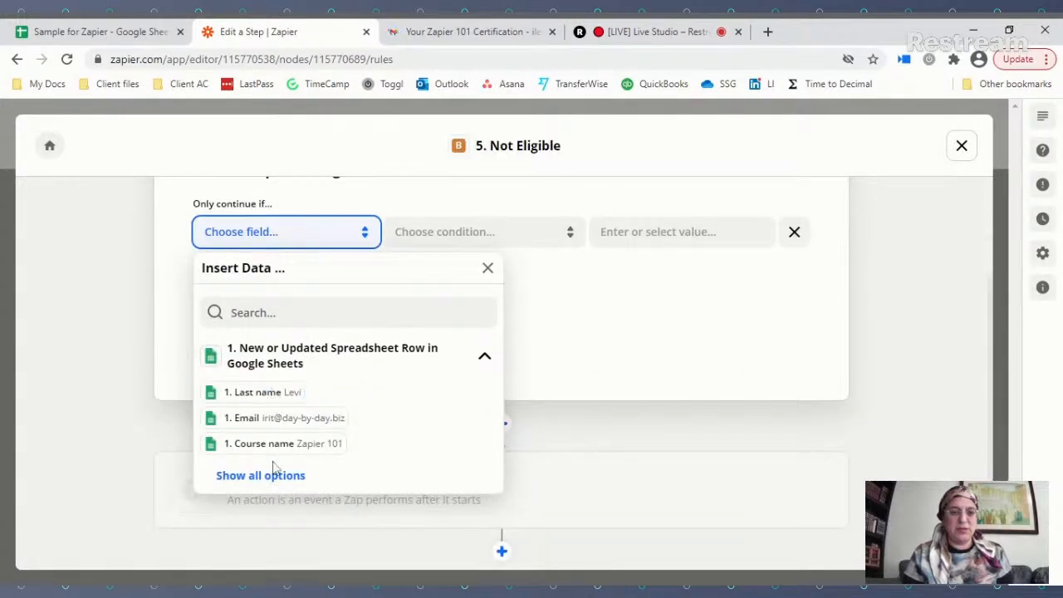
pyautogui.click(273, 475)
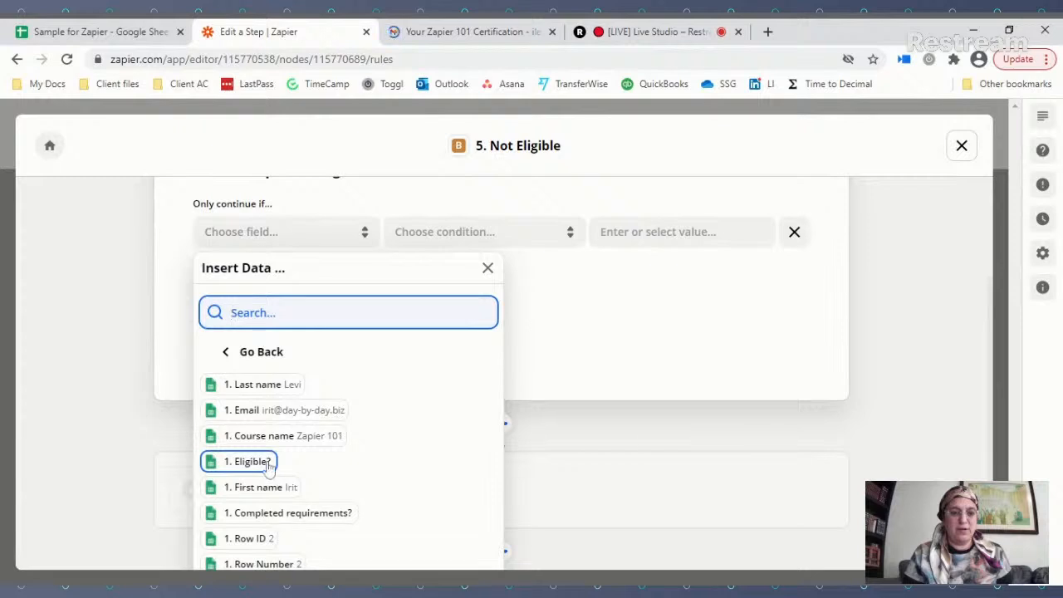
pyautogui.click(268, 465)
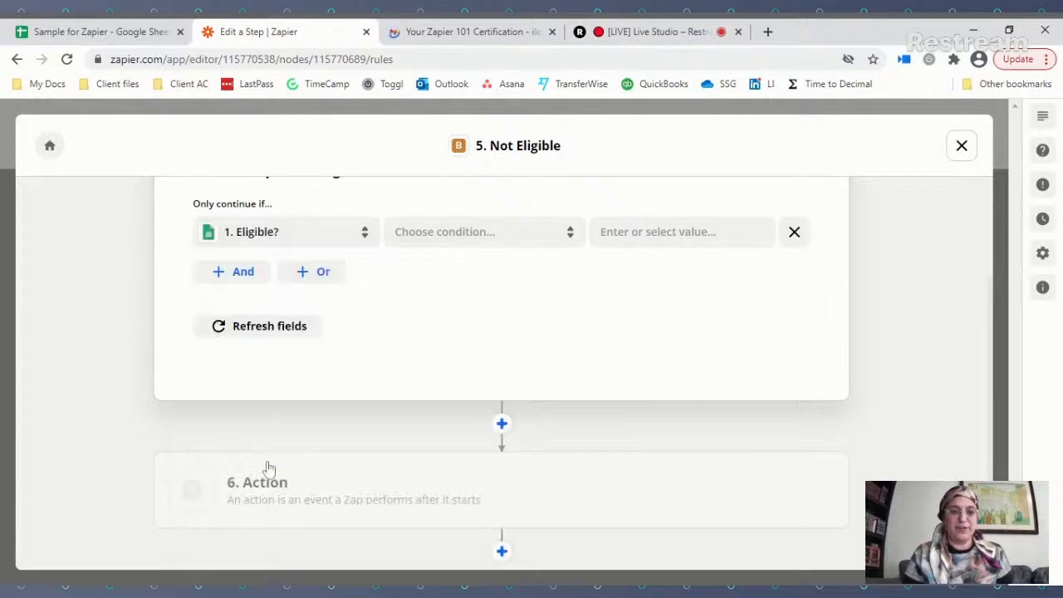
pyautogui.click(473, 233)
pyautogui.click(460, 281)
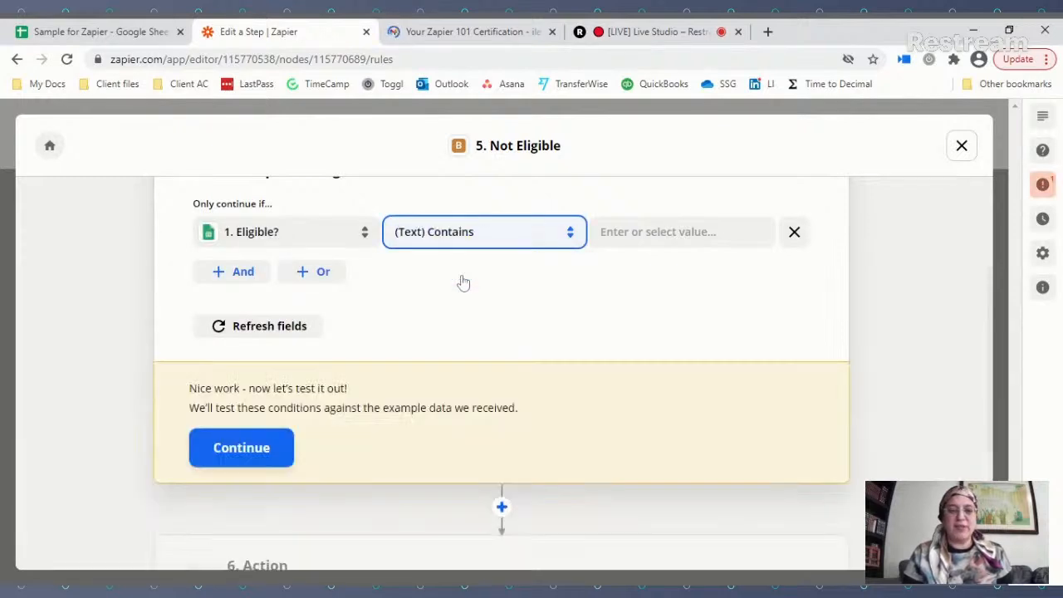
pyautogui.click(603, 233)
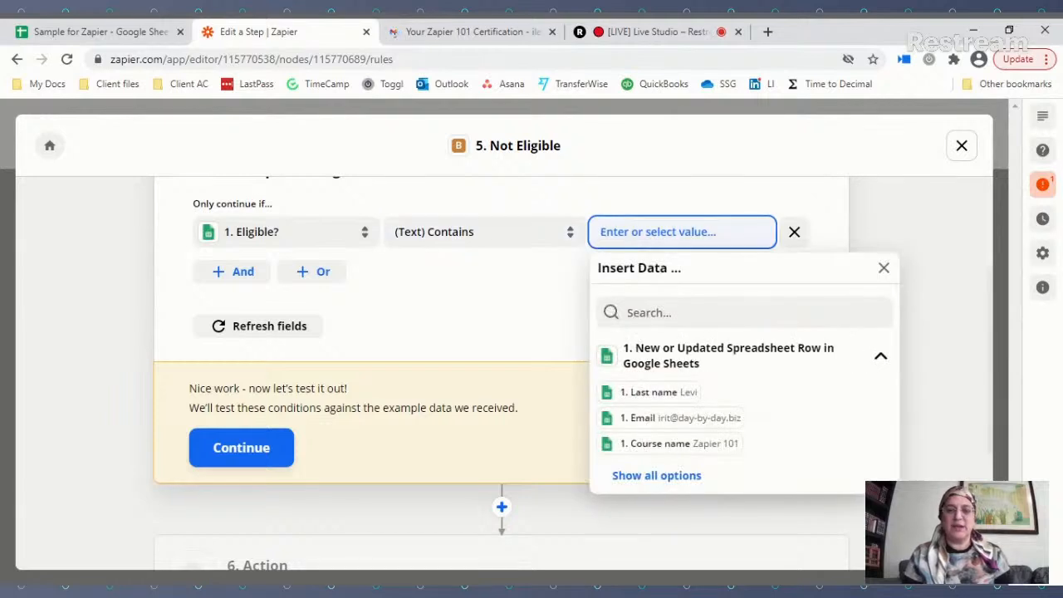
pyautogui.write('No')
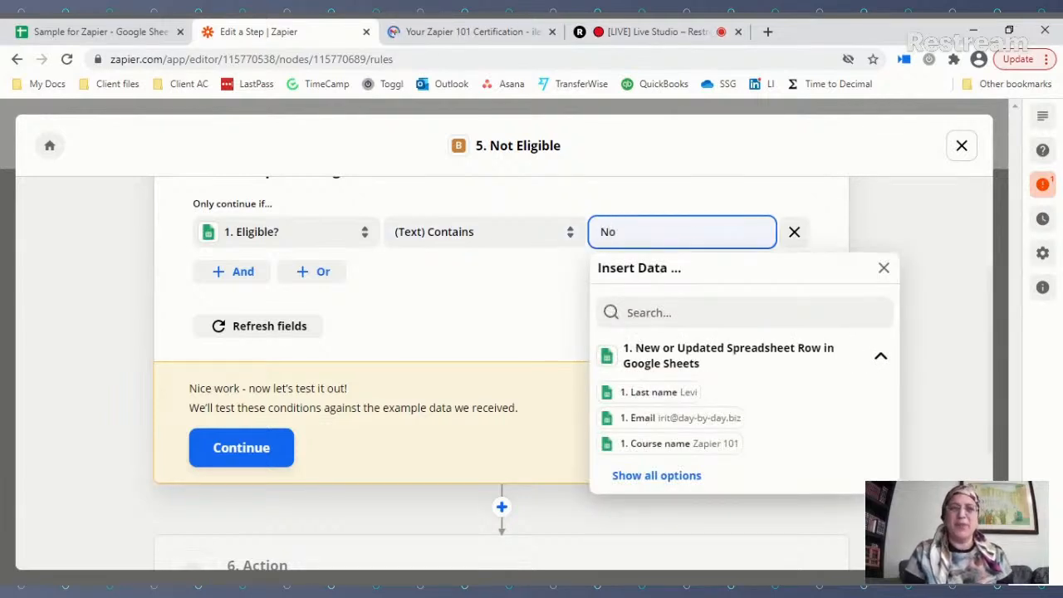
pyautogui.click(470, 308)
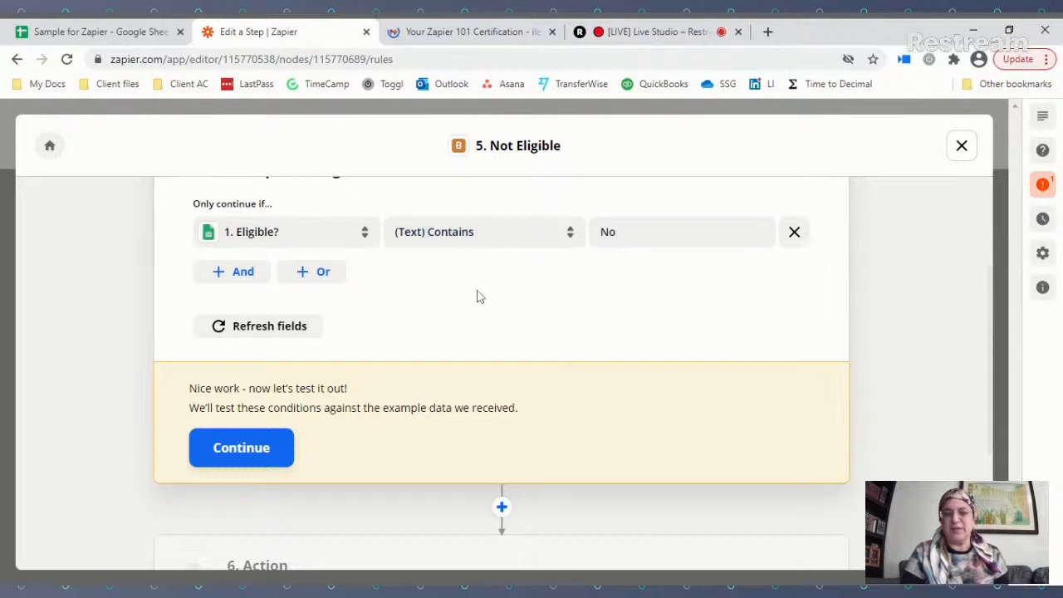
# Step: Test the Not Eligible rule against sample data and close its setup
pyautogui.click(236, 453)
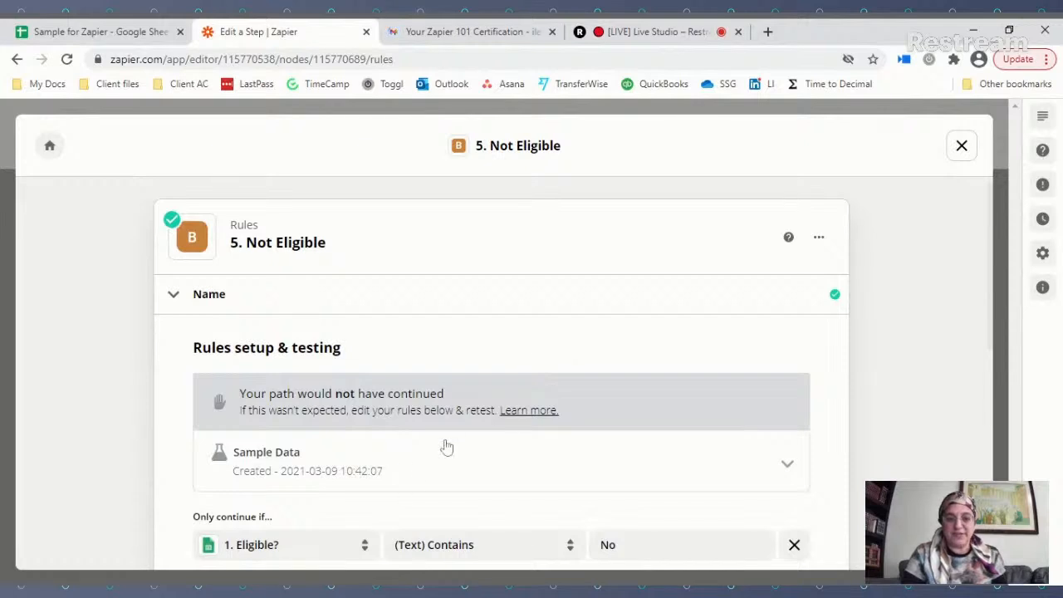
pyautogui.scroll(-1, 403, 471)
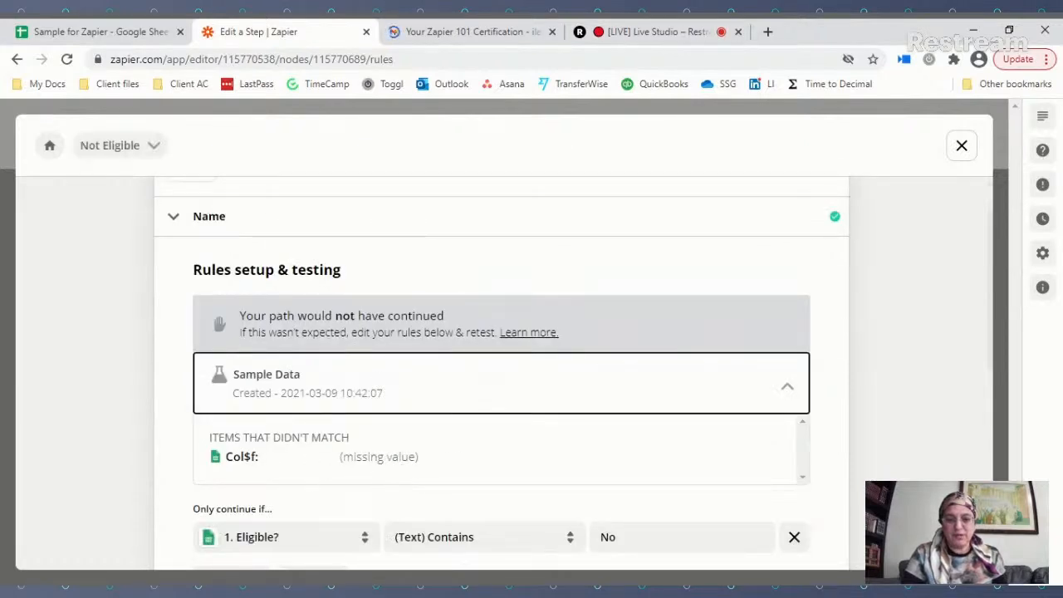
pyautogui.scroll(-4, 441, 469)
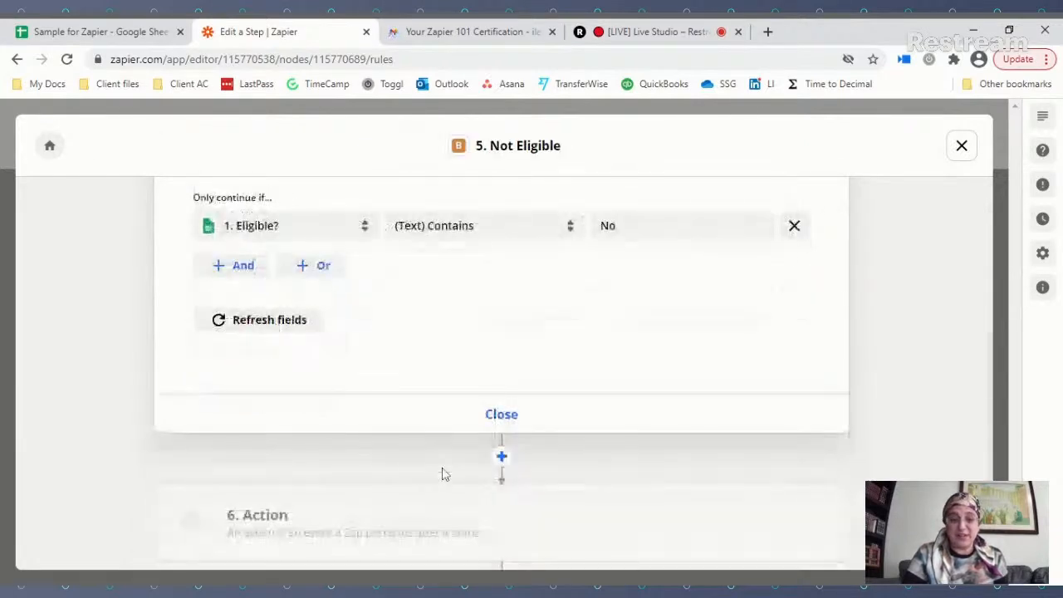
pyautogui.click(511, 416)
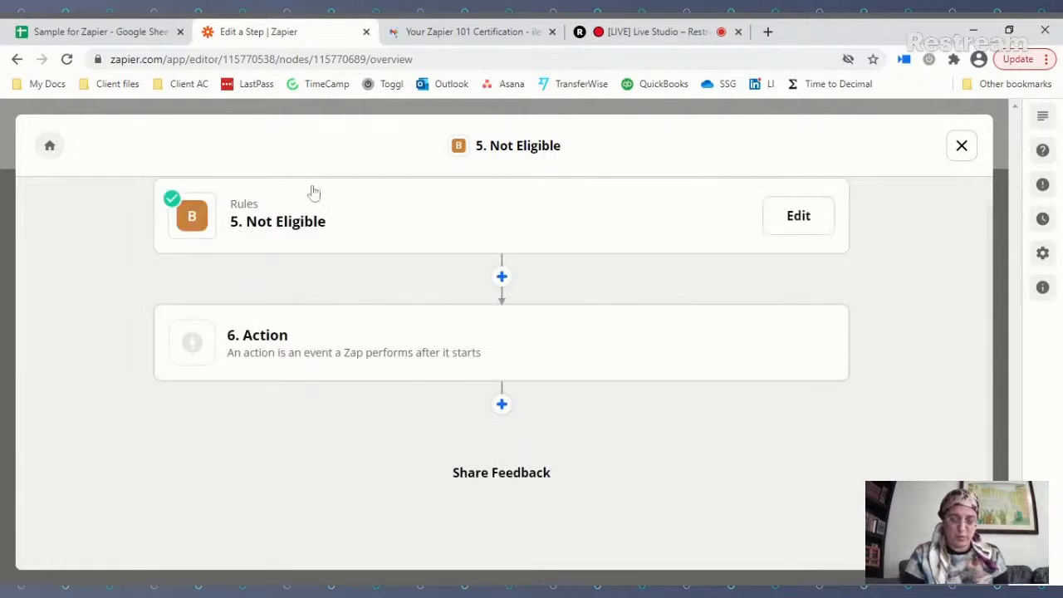
# Step: Make step 6 a Gmail Send Email action using the connected Gmail account
pyautogui.click(375, 350)
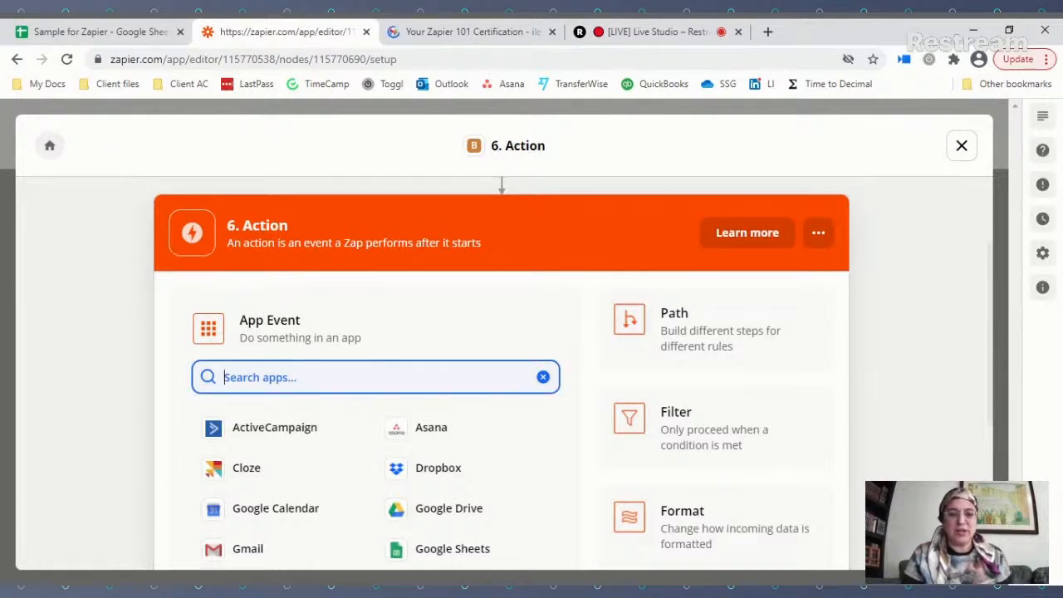
pyautogui.click(248, 552)
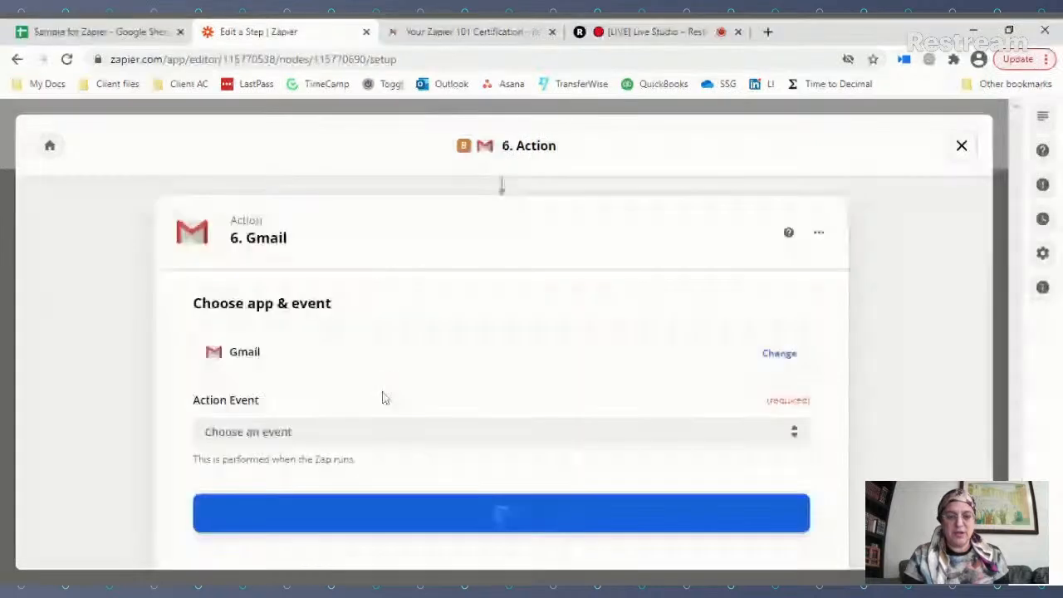
pyautogui.click(356, 439)
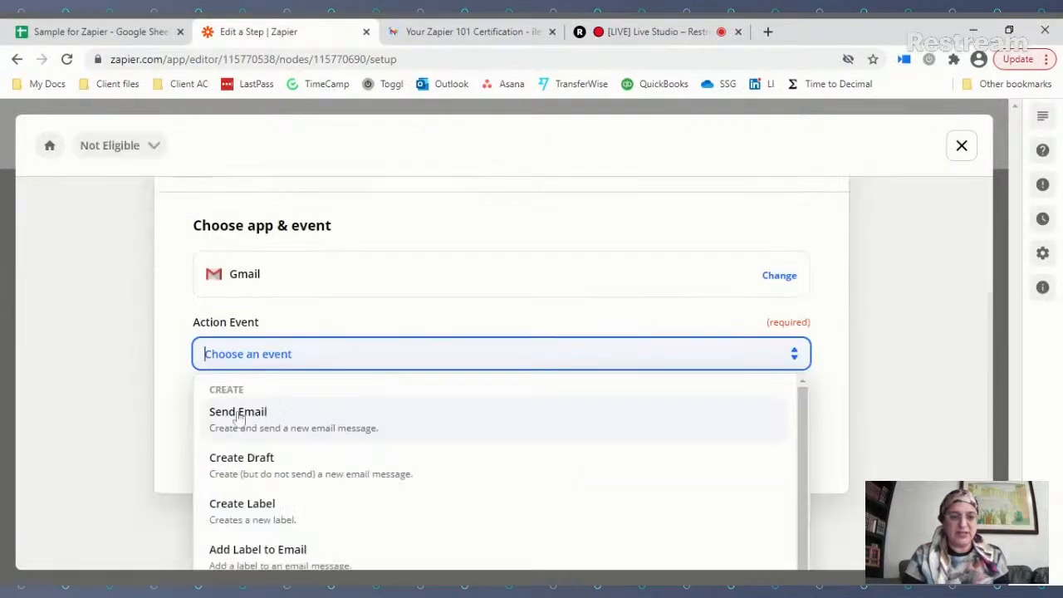
pyautogui.click(237, 415)
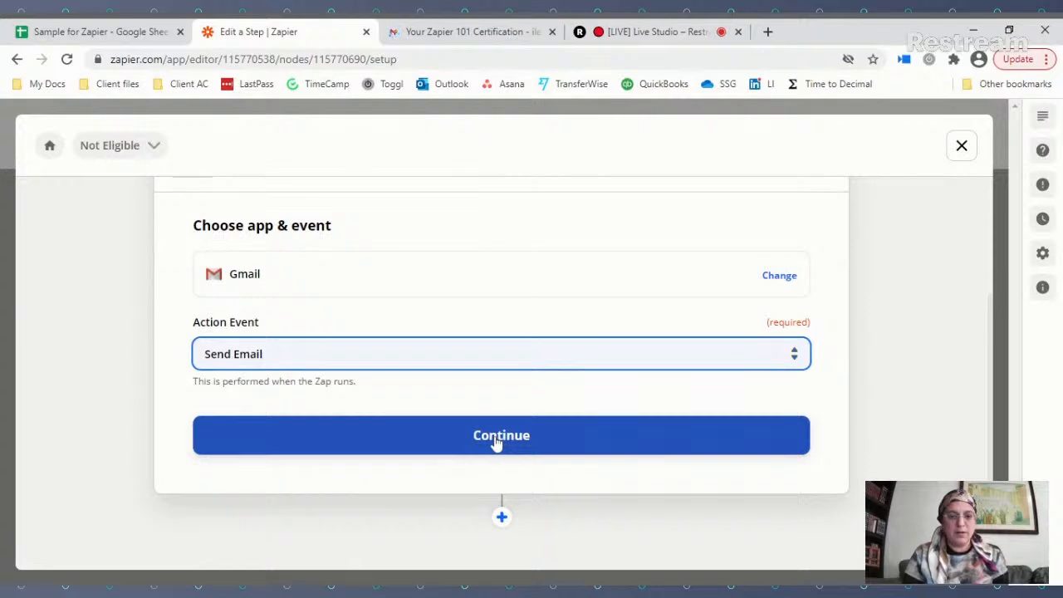
pyautogui.click(498, 442)
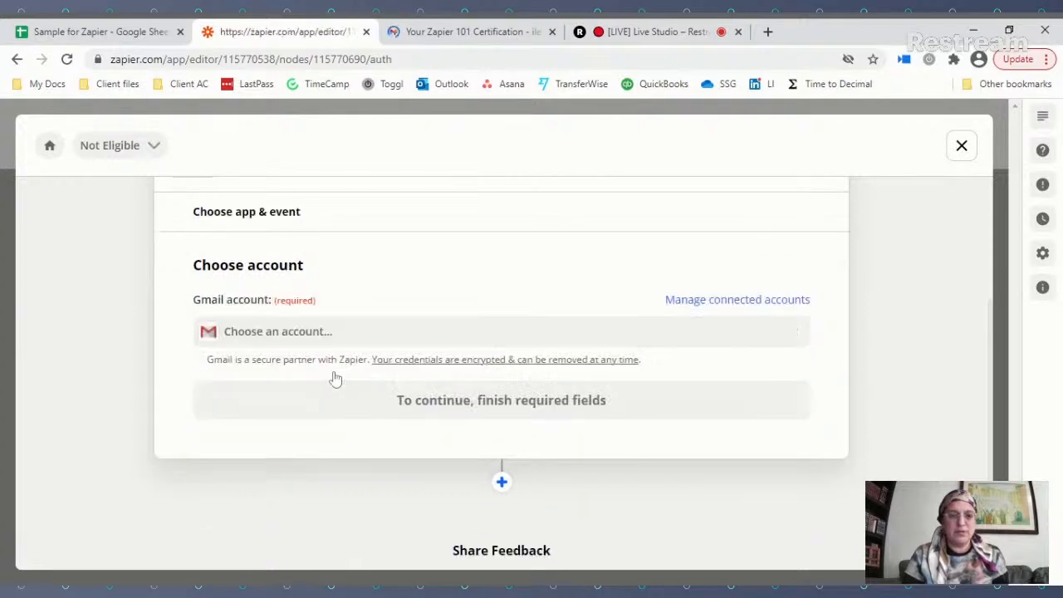
pyautogui.click(301, 332)
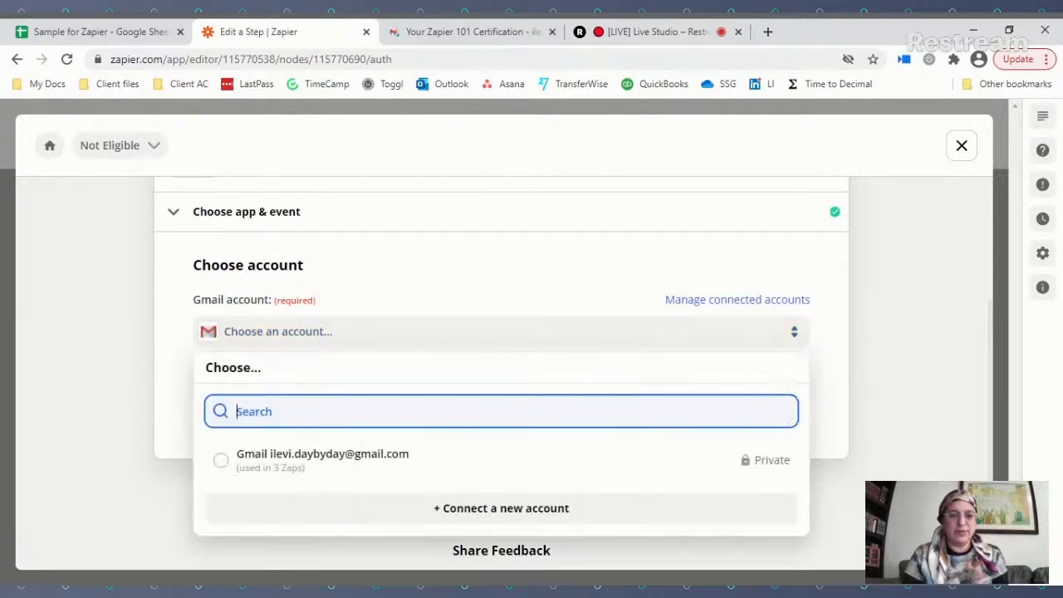
pyautogui.click(259, 461)
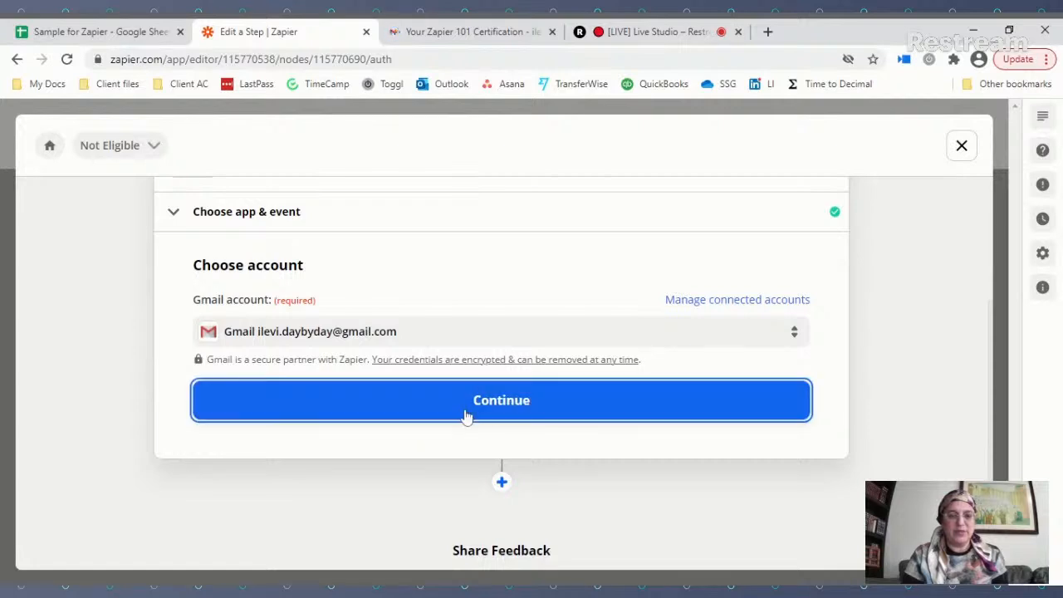
pyautogui.click(466, 415)
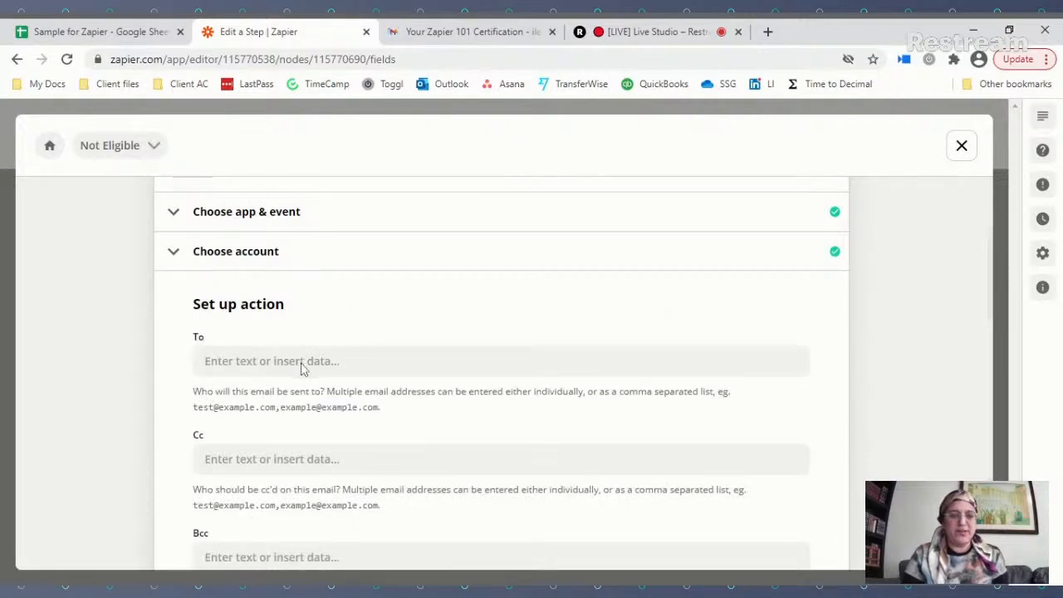
# Step: Send the email to the row's Email field and choose the sender address in From
pyautogui.click(303, 368)
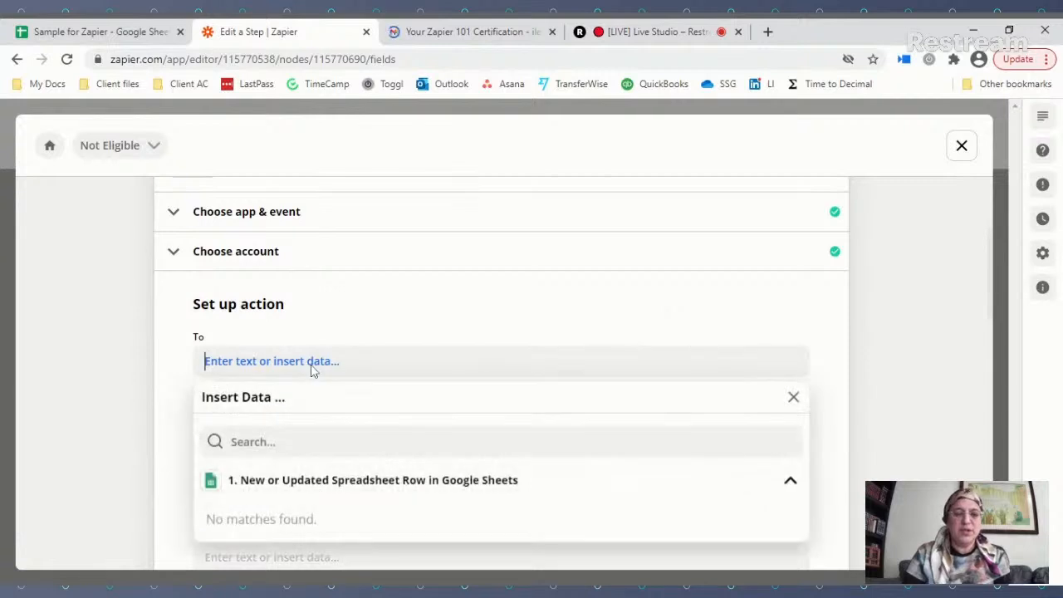
pyautogui.scroll(-2, 237, 486)
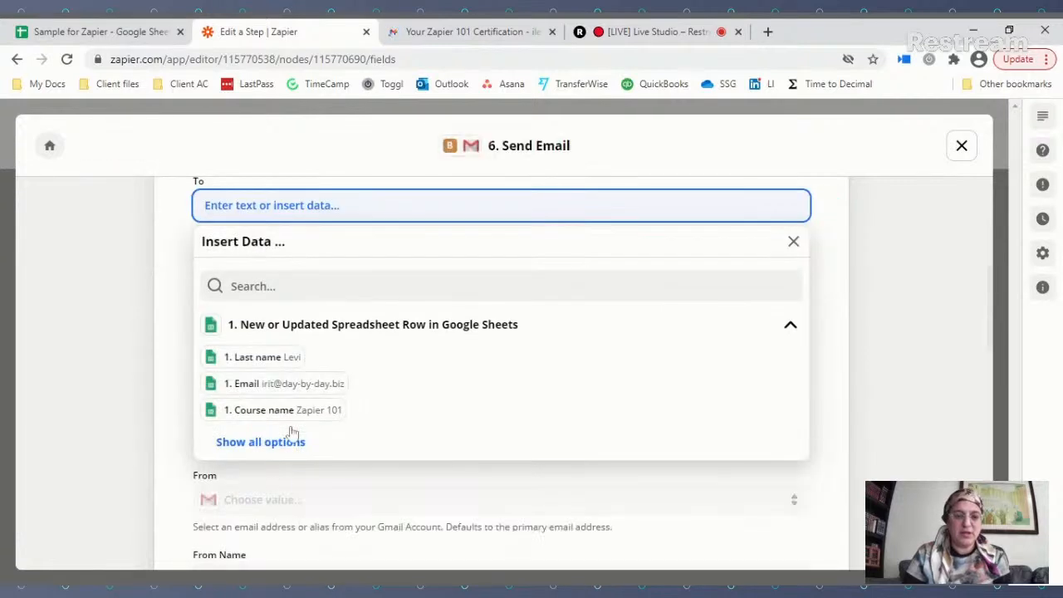
pyautogui.click(245, 376)
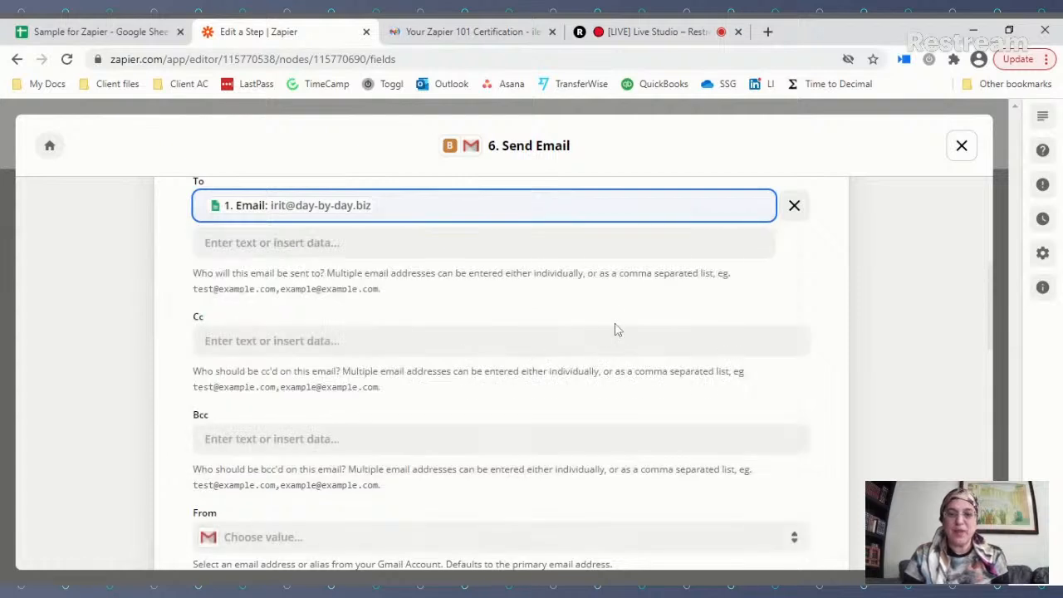
pyautogui.scroll(-2, 263, 361)
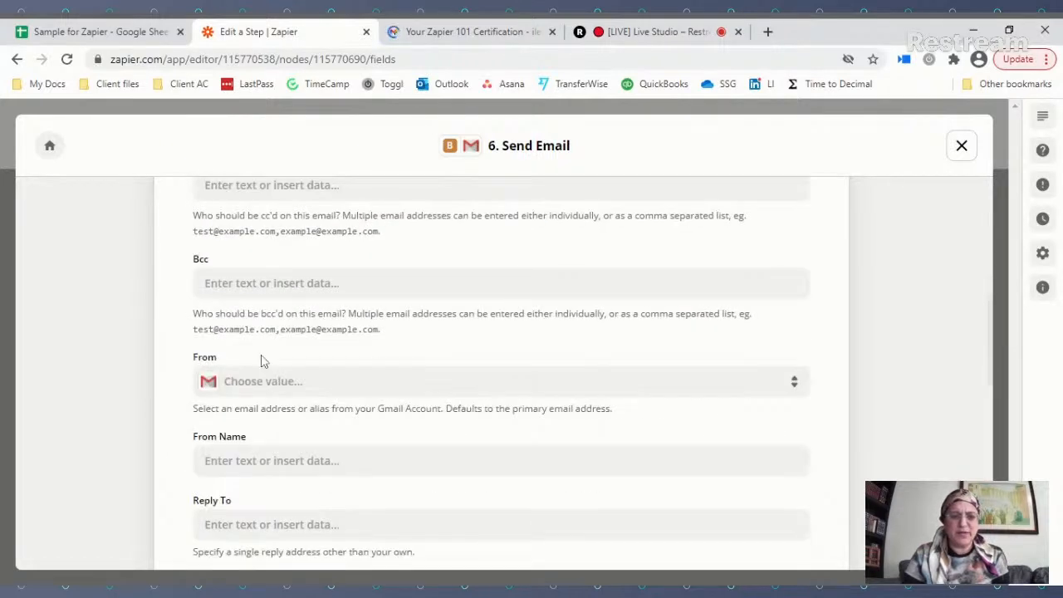
pyautogui.click(258, 394)
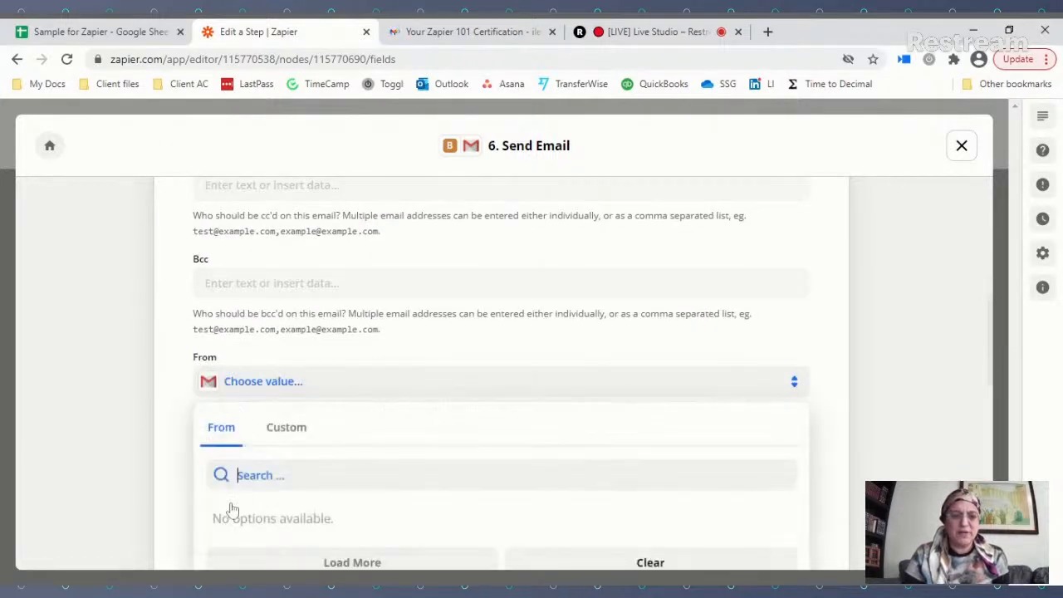
pyautogui.scroll(-2, 229, 500)
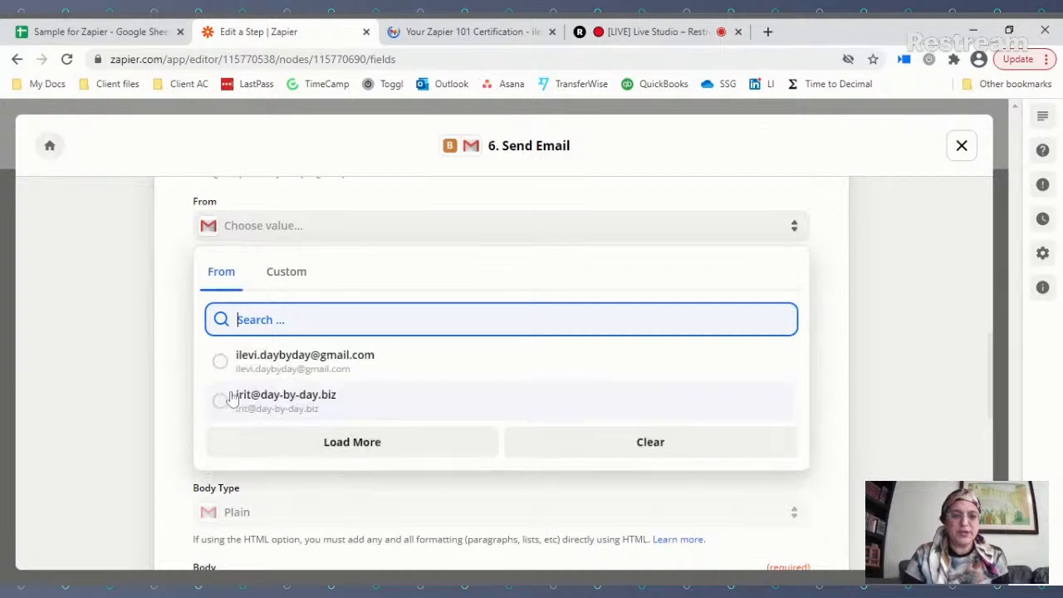
pyautogui.press('Return')
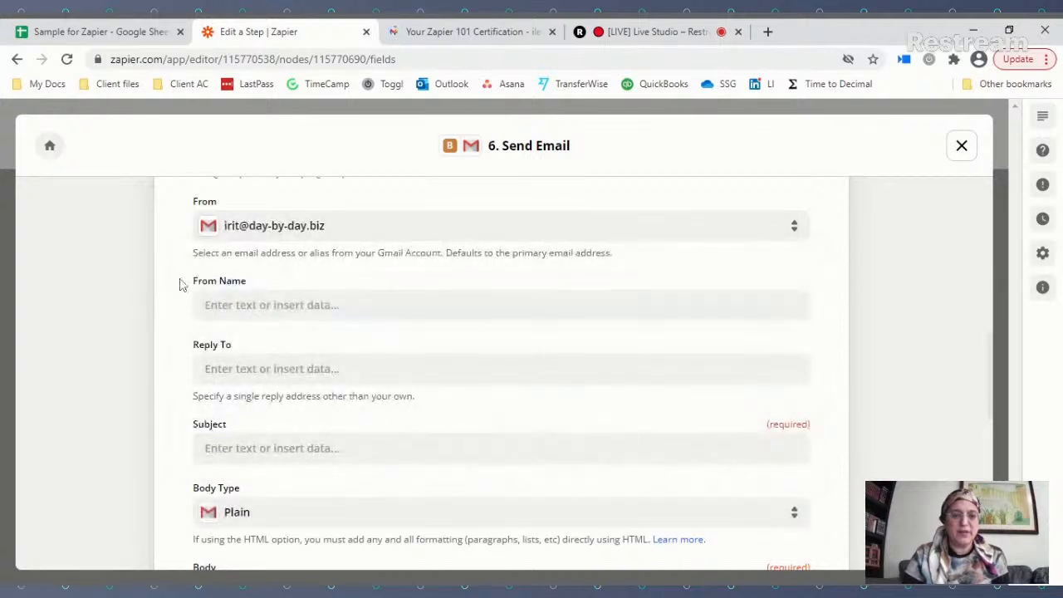
# Step: Set From Name to the sender's name, a hyphen, and the Course name field
pyautogui.click(332, 304)
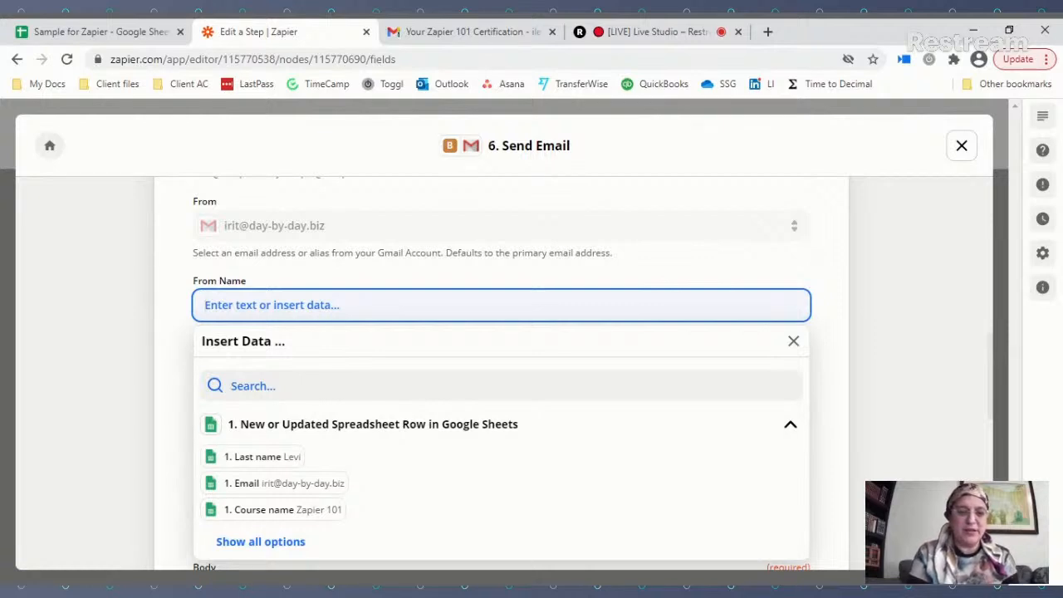
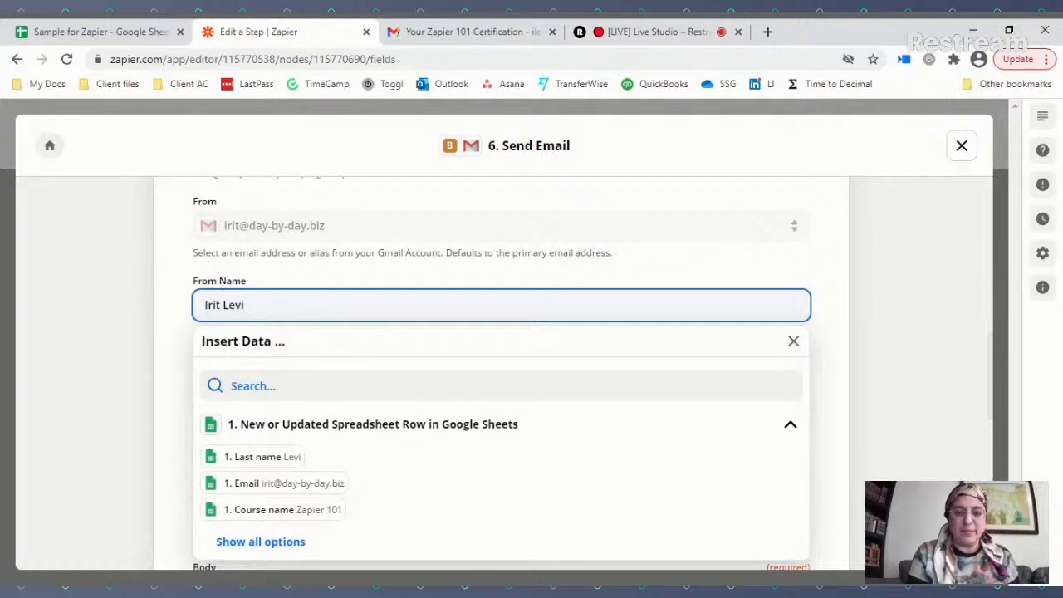
pyautogui.write(' -')
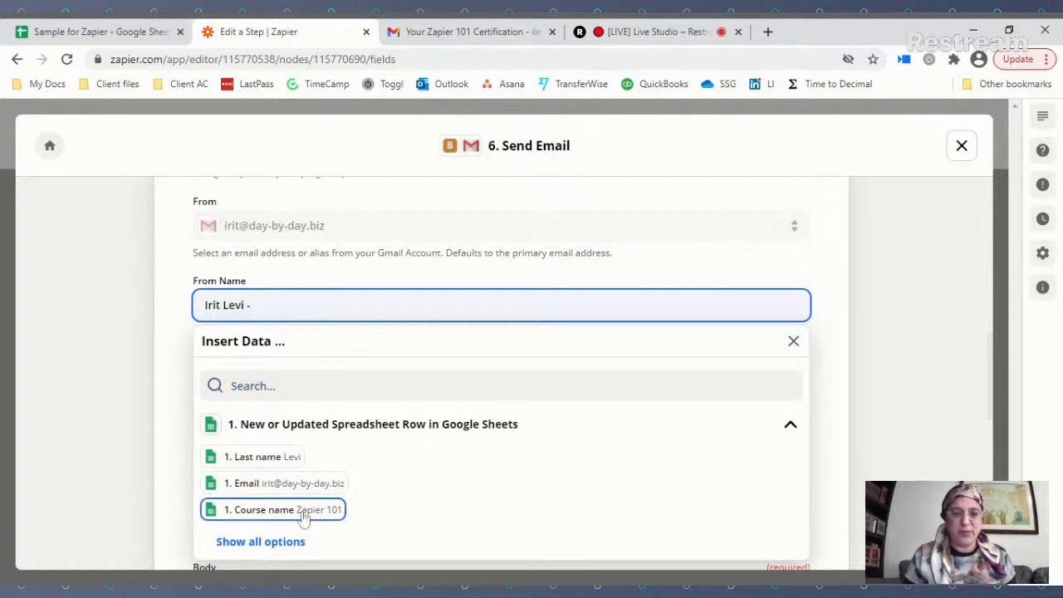
pyautogui.click(304, 508)
# Step: Set the Subject to 'We're still missing some information in order to certify you for [Course name]'
pyautogui.click(174, 326)
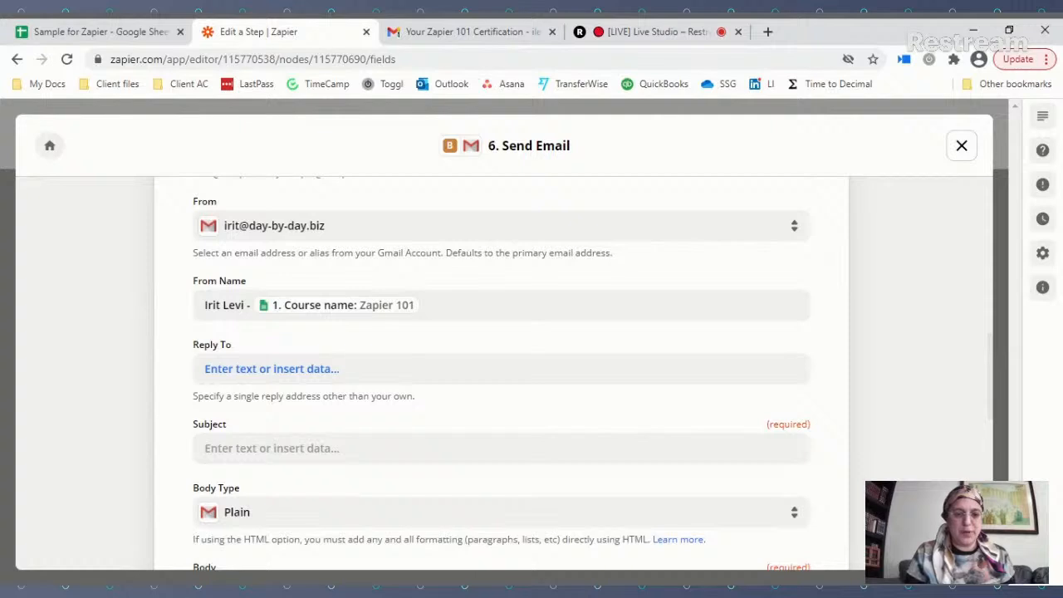
pyautogui.scroll(-1, 501, 374)
pyautogui.click(283, 371)
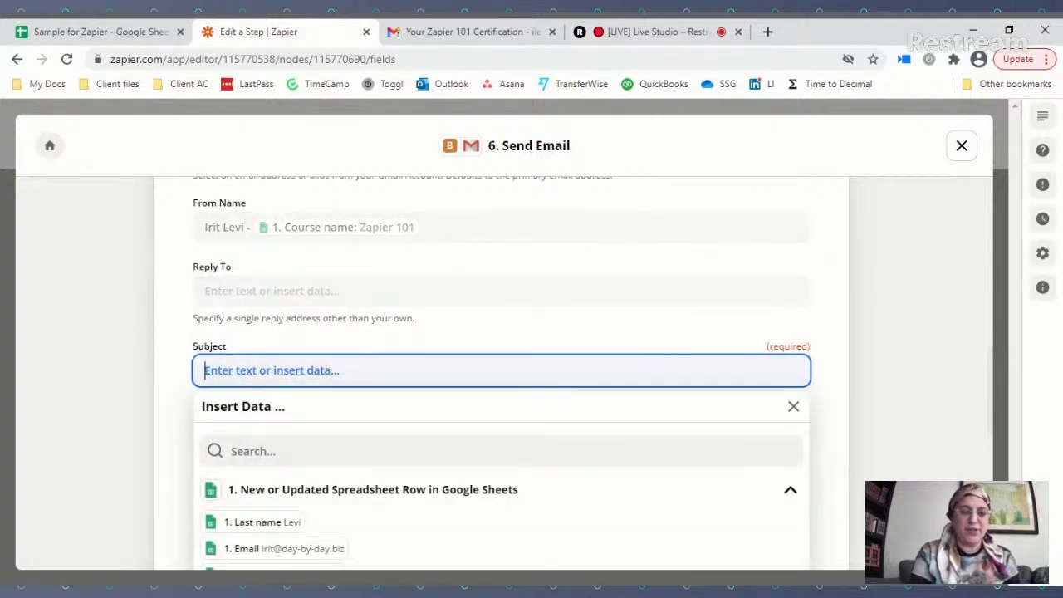
pyautogui.write("We're still")
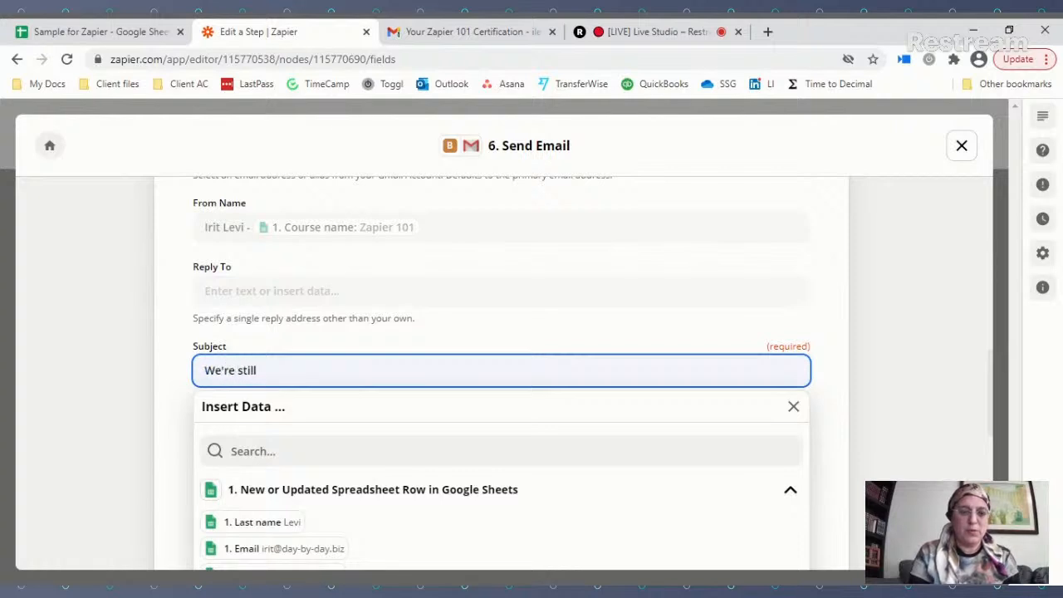
pyautogui.write(' missing some in')
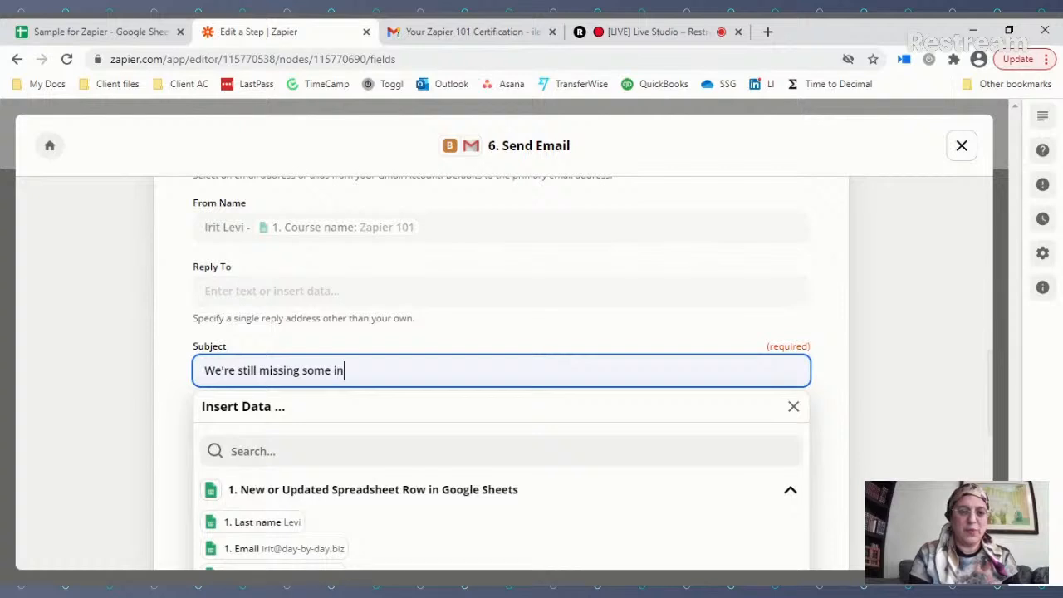
pyautogui.write('formatio')
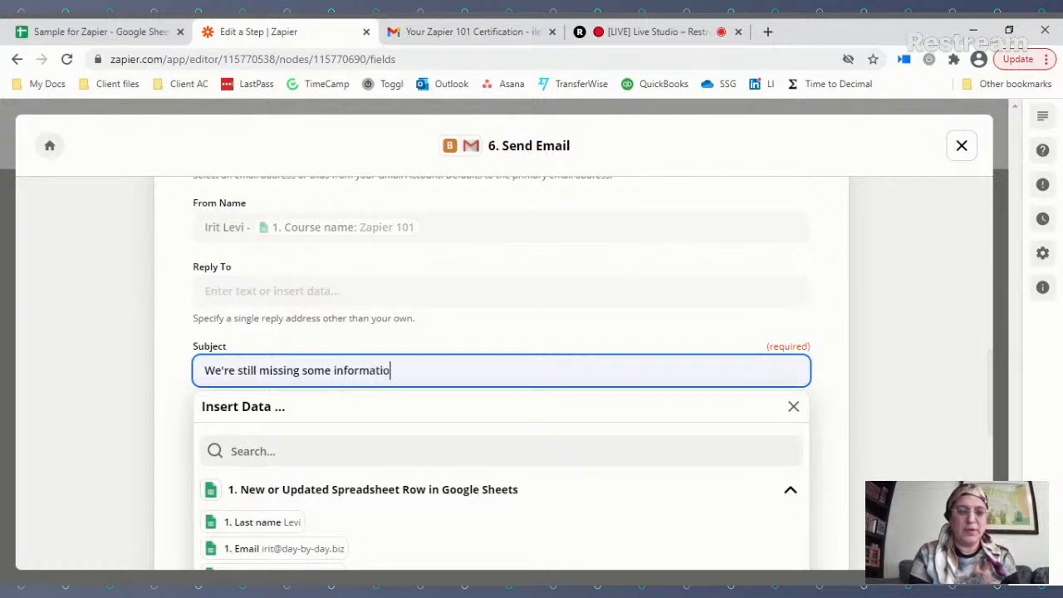
pyautogui.write('n in order to ')
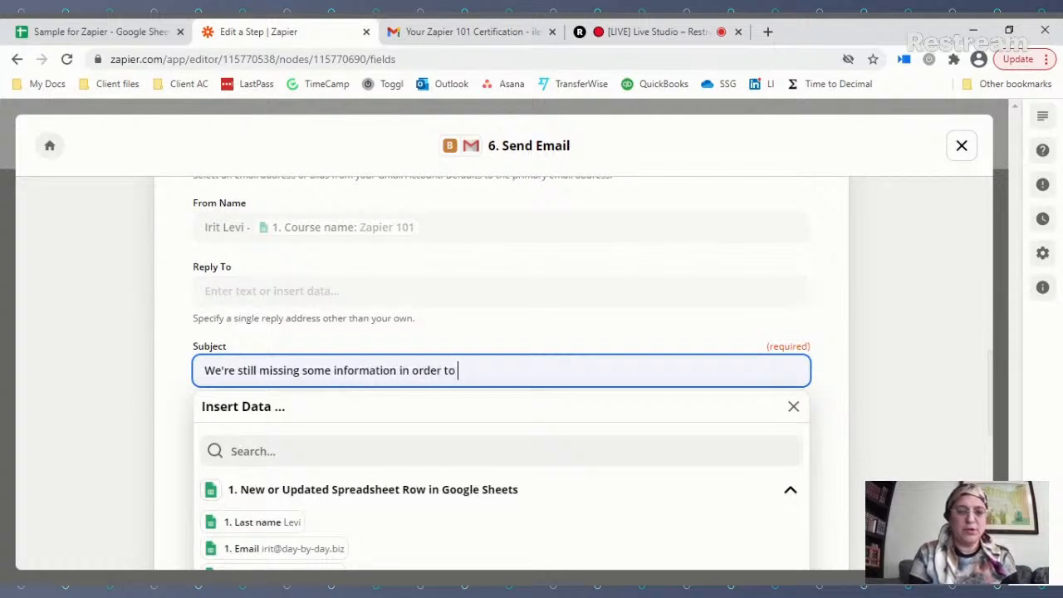
pyautogui.write('certify you for')
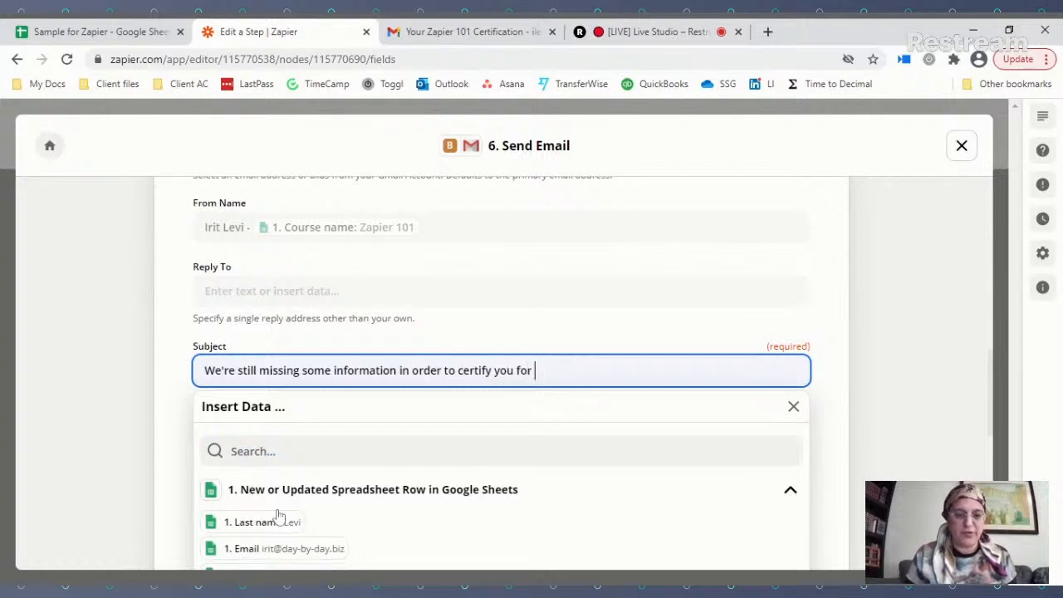
pyautogui.scroll(-1, 275, 508)
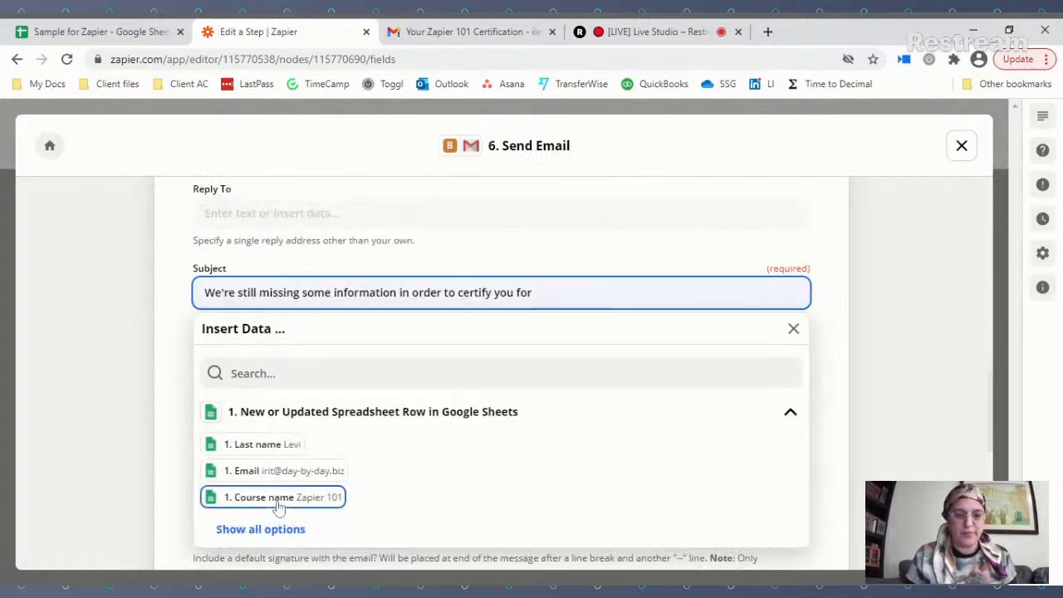
pyautogui.click(266, 497)
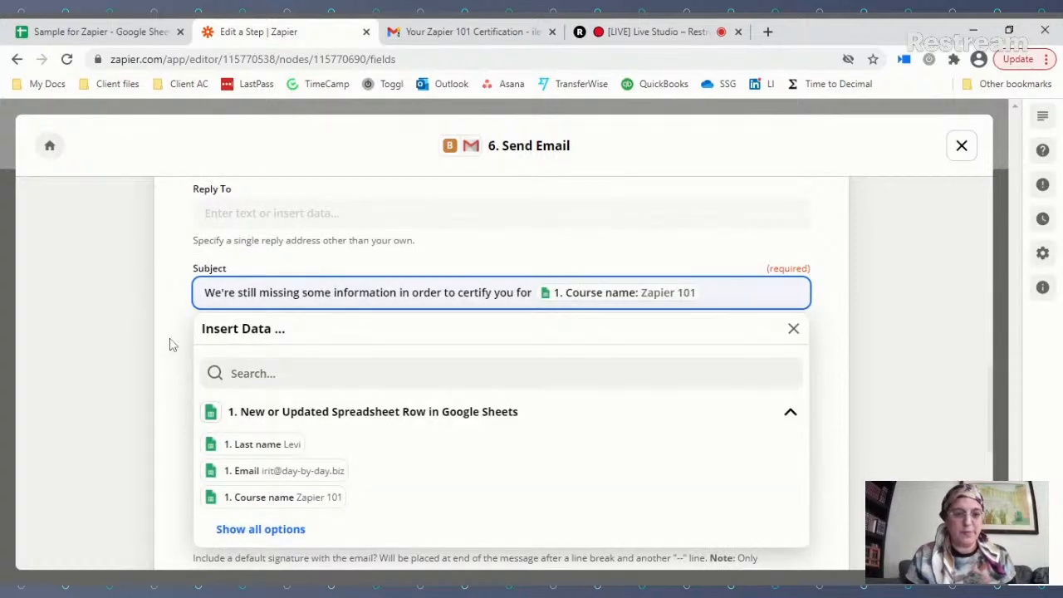
pyautogui.click(170, 349)
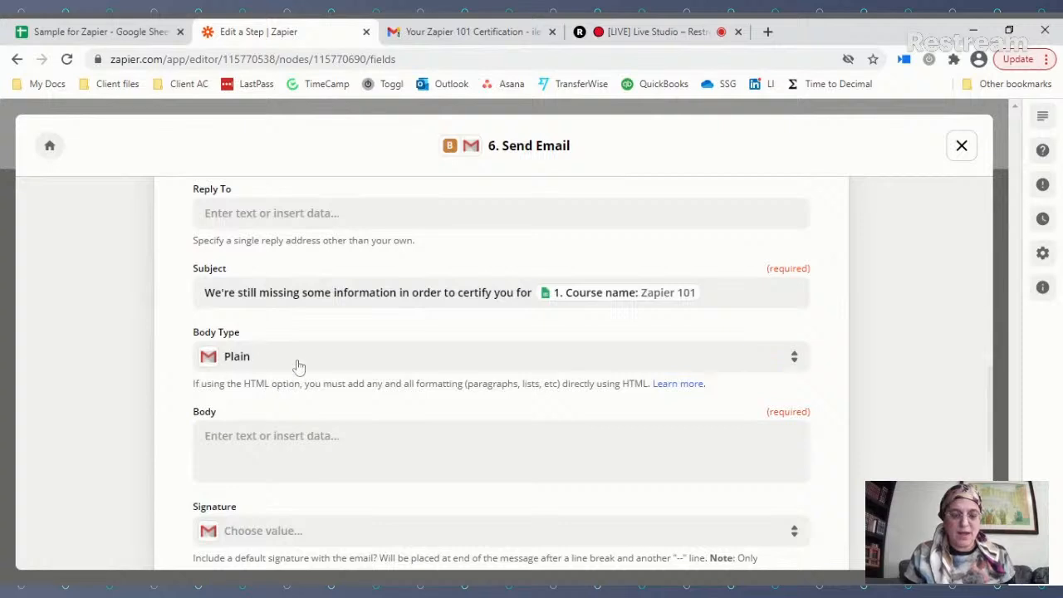
# Step: Set the email Body Type to Html
pyautogui.click(299, 362)
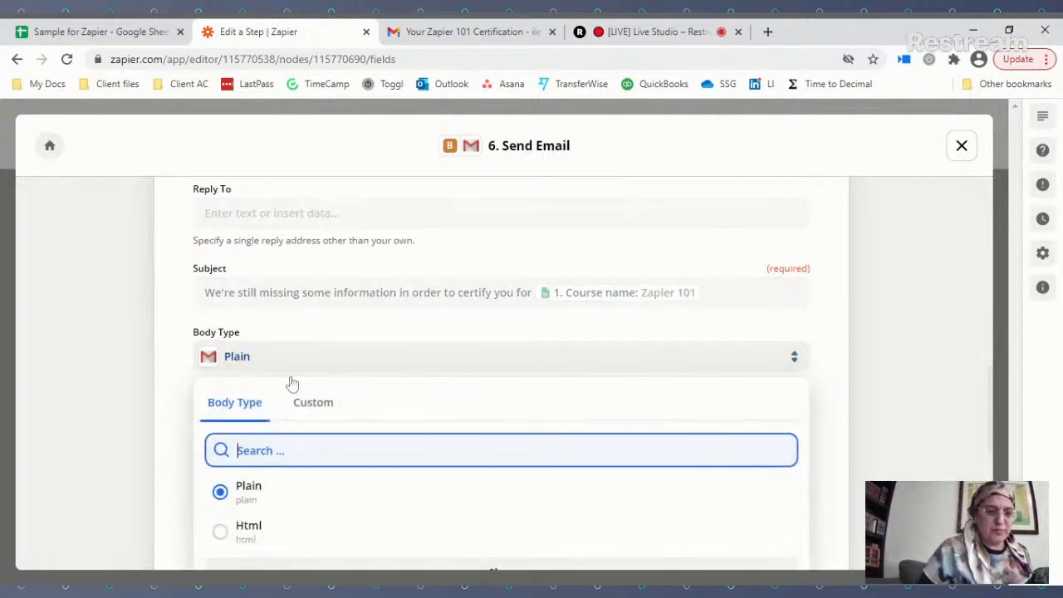
pyautogui.click(226, 532)
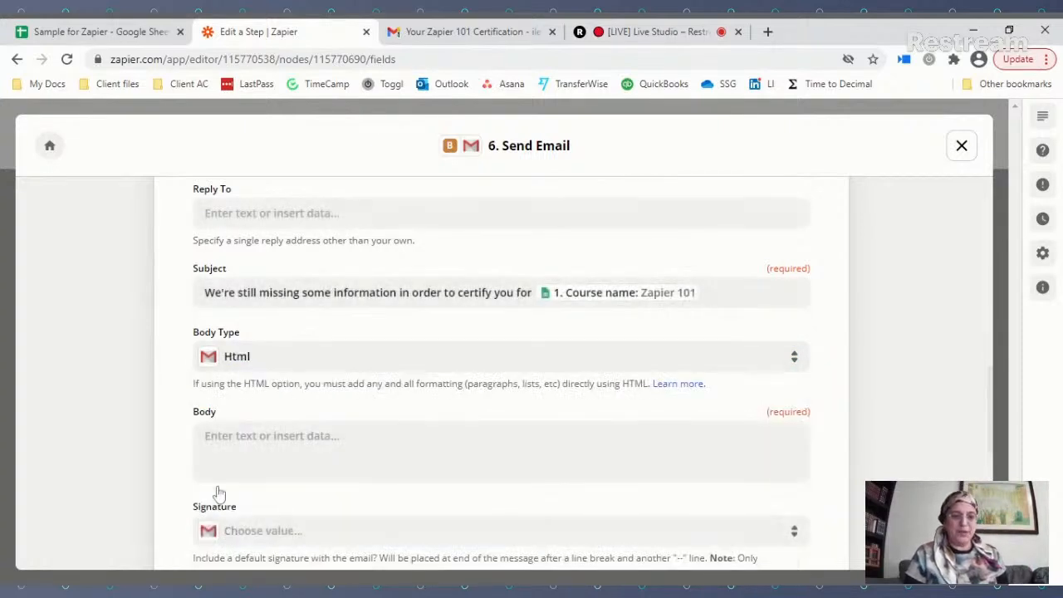
pyautogui.click(283, 449)
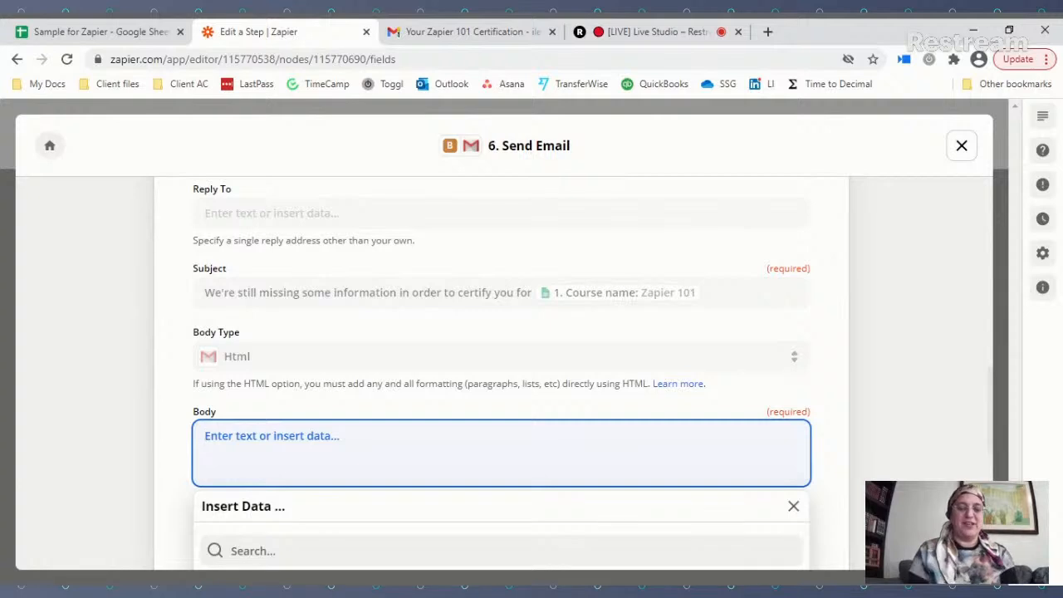
# Step: Start the body with the greeting 'Hi [First name],'
pyautogui.write('Hi')
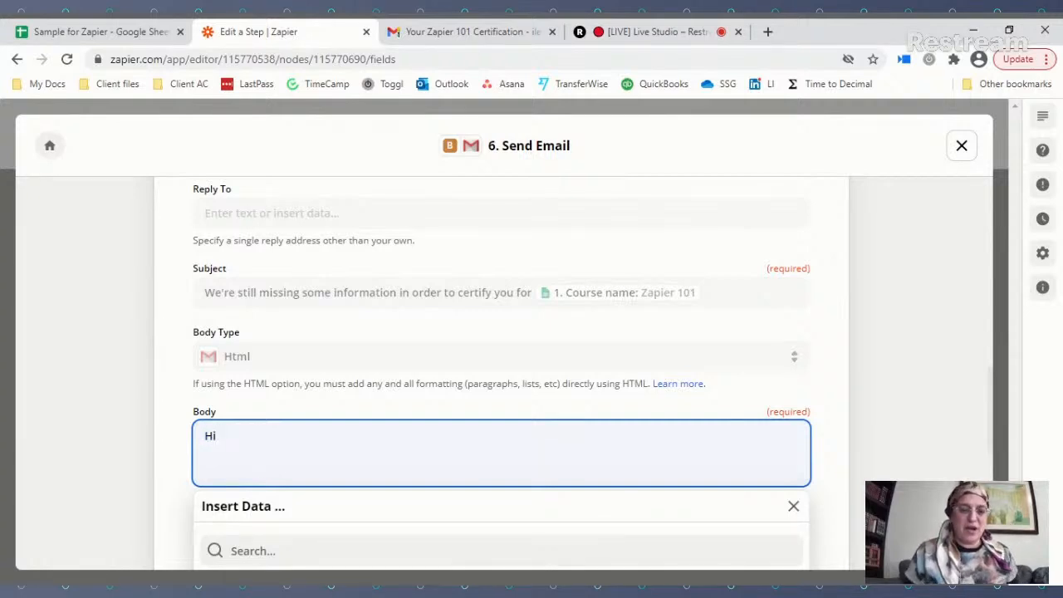
pyautogui.scroll(-2, 277, 511)
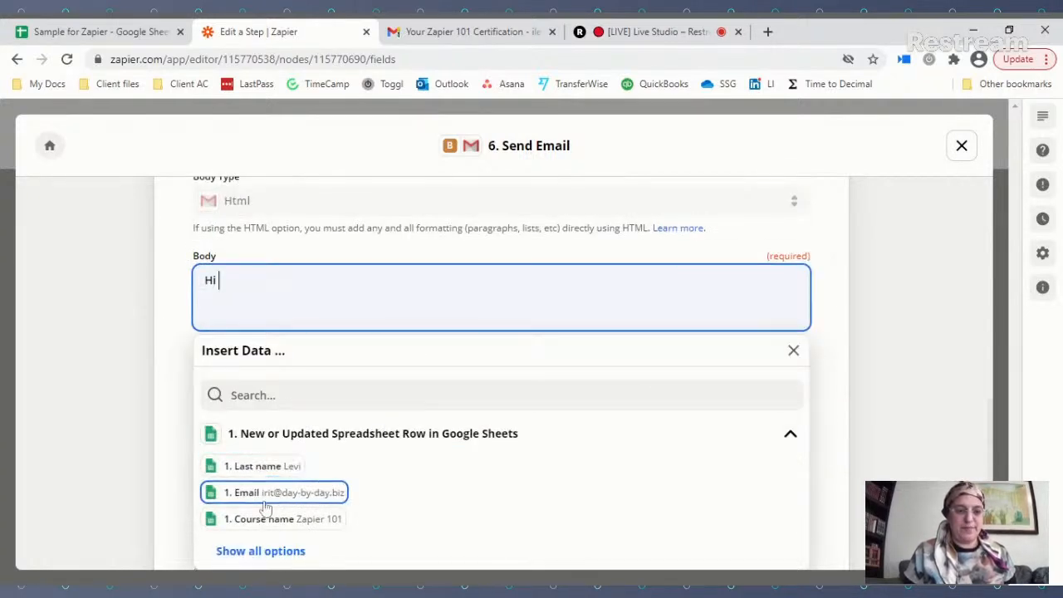
pyautogui.click(261, 551)
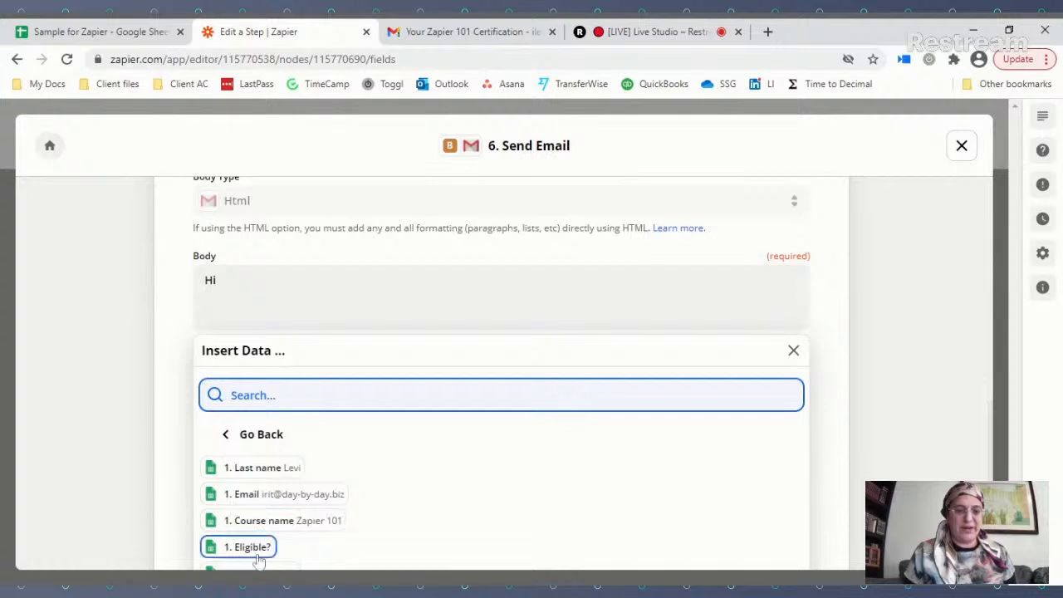
pyautogui.scroll(-1, 259, 560)
pyautogui.click(260, 496)
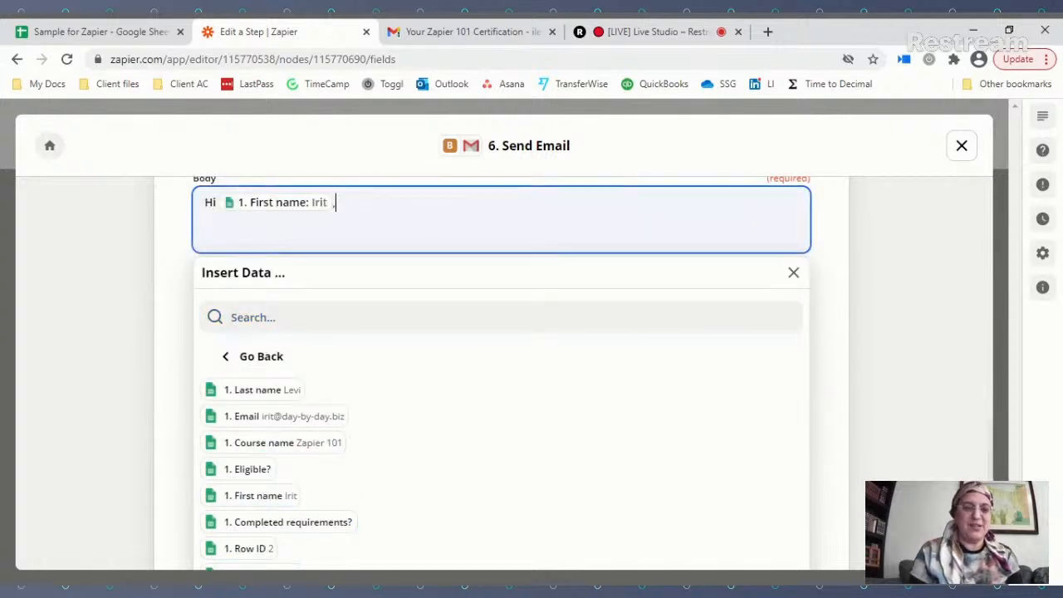
pyautogui.write(',')
pyautogui.press('Return')
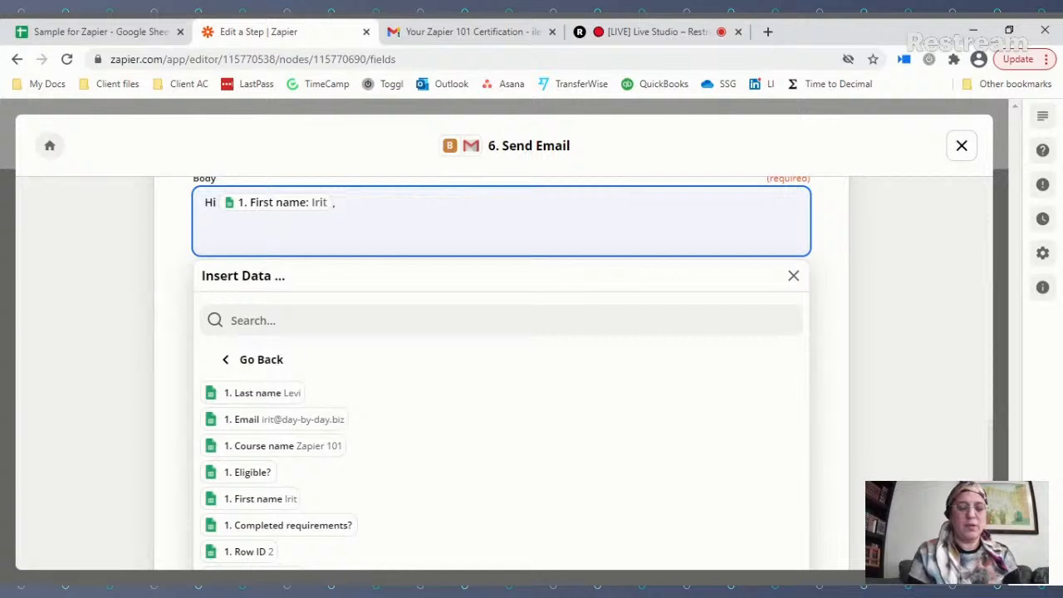
# Step: Add the line 'The deadline for certification in [Course name] ends tomorrow.'
pyautogui.write("We're sor")
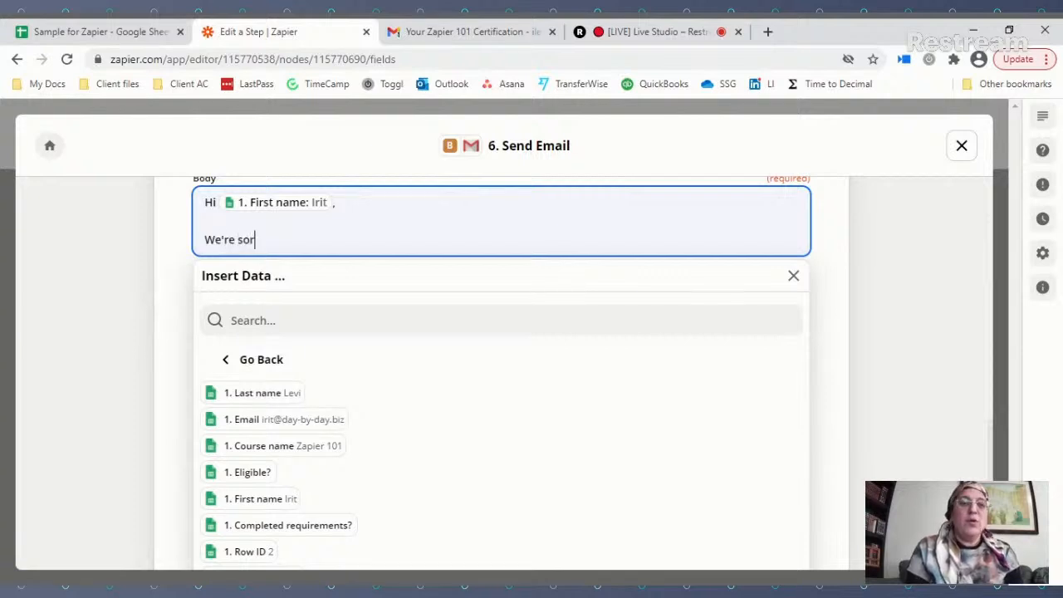
pyautogui.write('ry to say that the deald')
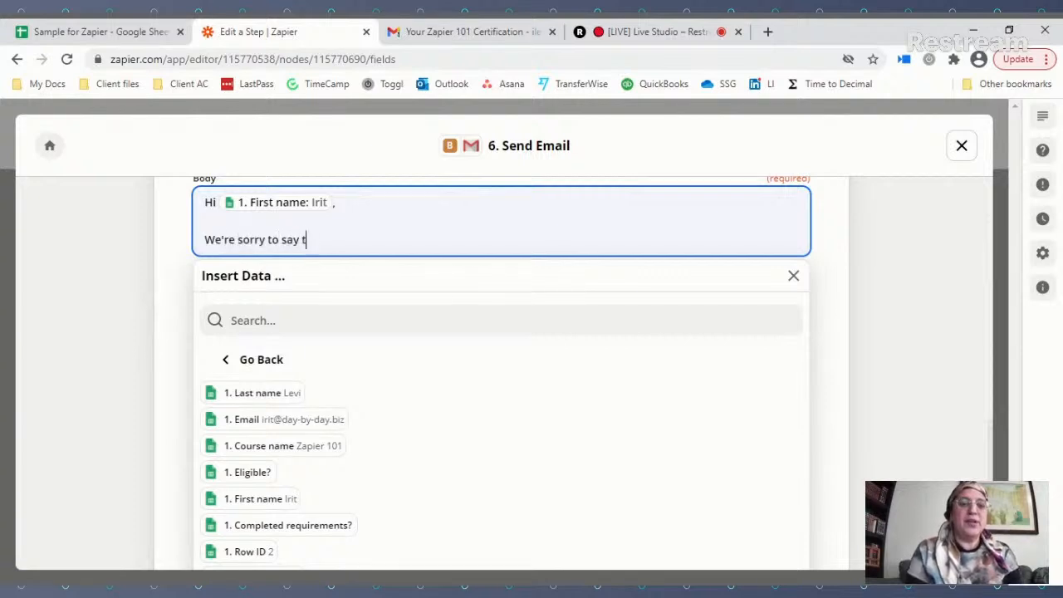
pyautogui.press('BackSpace')
pyautogui.press('BackSpace')
pyautogui.write('dline for')
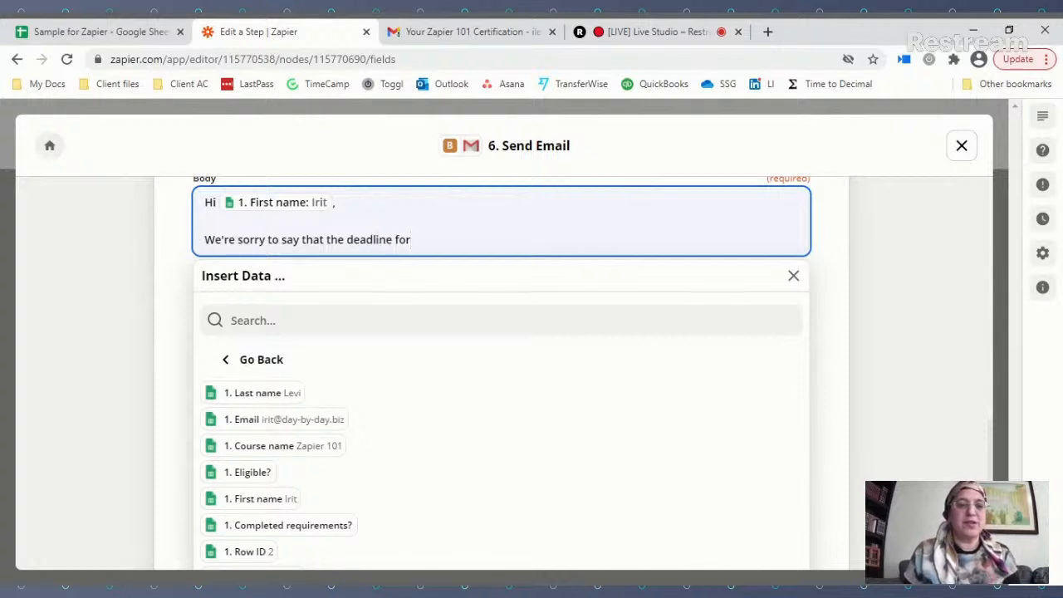
pyautogui.moveTo(204, 239); pyautogui.dragTo(330, 248)
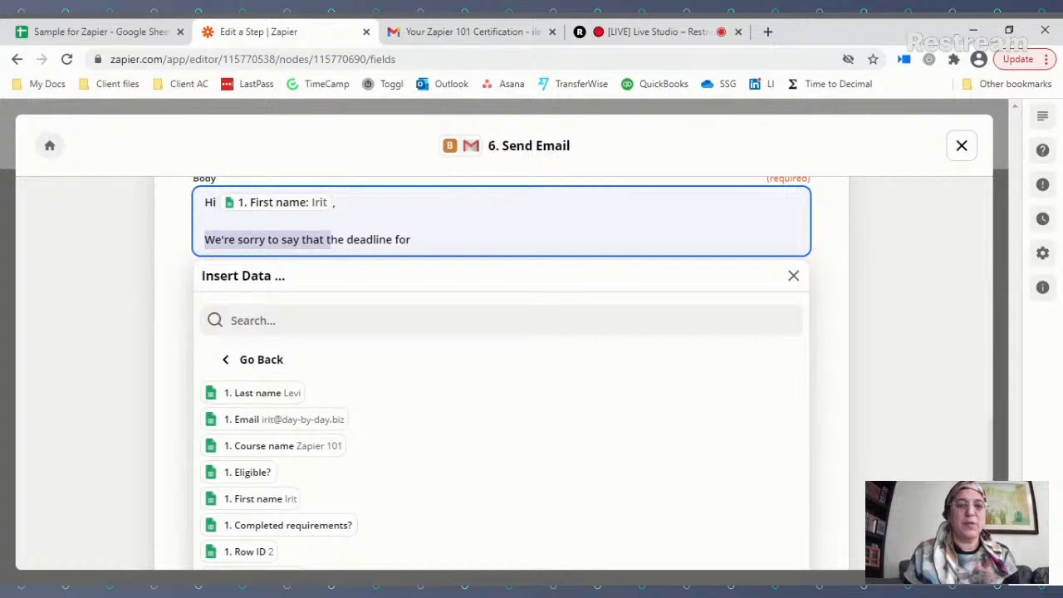
pyautogui.write('T')
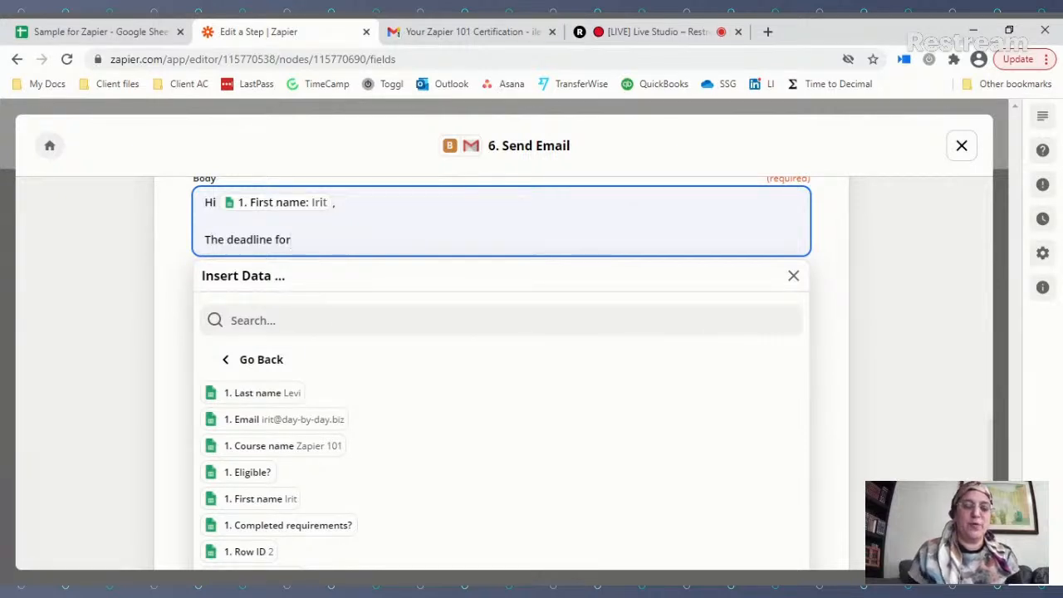
pyautogui.write('certification in')
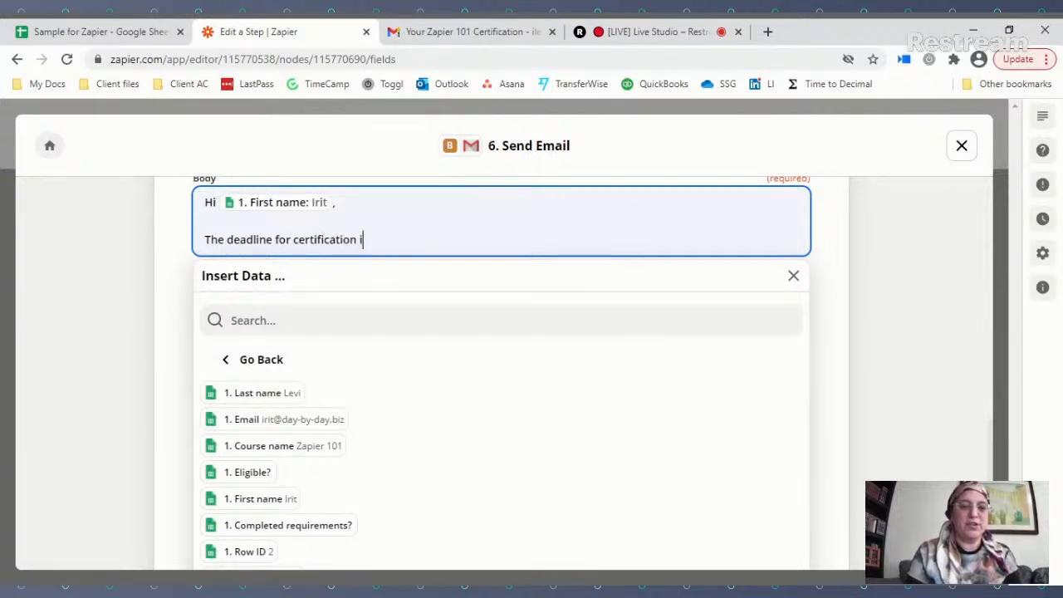
pyautogui.click(330, 444)
pyautogui.write('end')
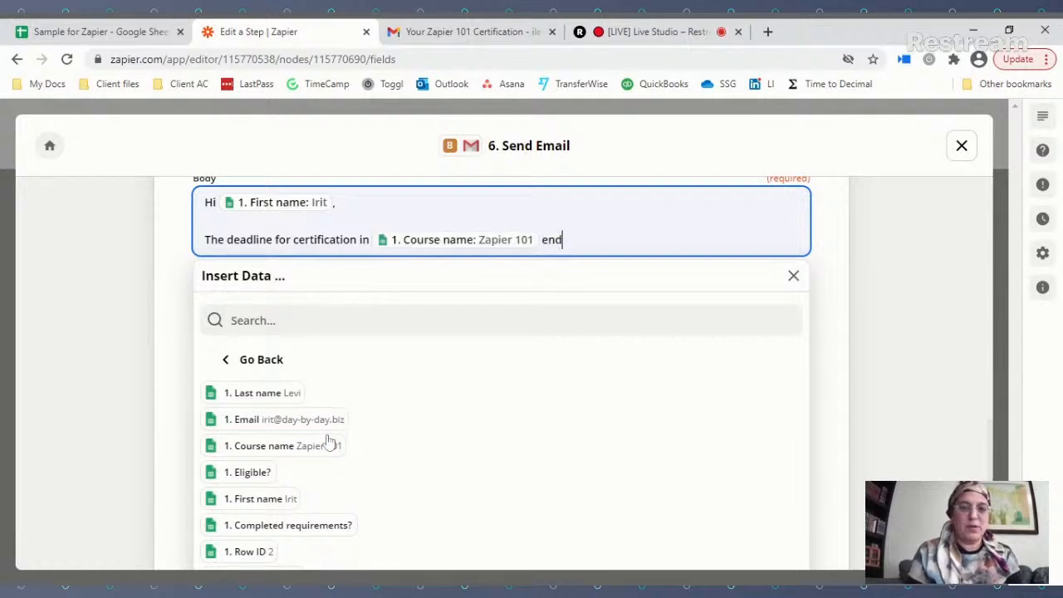
pyautogui.write('s tomorrow.')
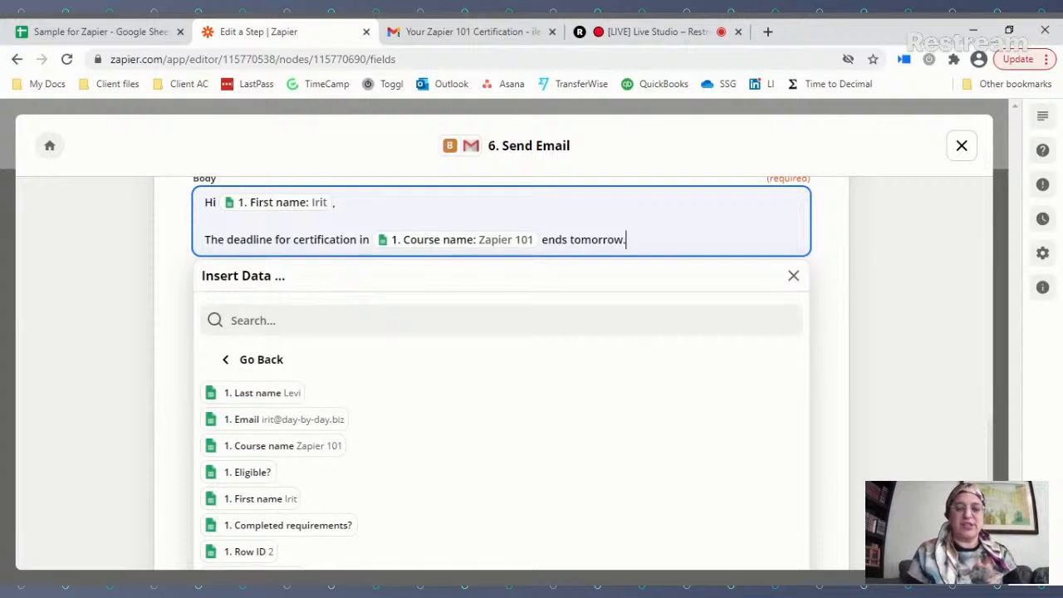
# Step: Add 'You are still missing some information.' and 'You are therefore currently not eligible for a certificate.'
pyautogui.press('Return')
pyautogui.press('Return')
pyautogui.write('P')
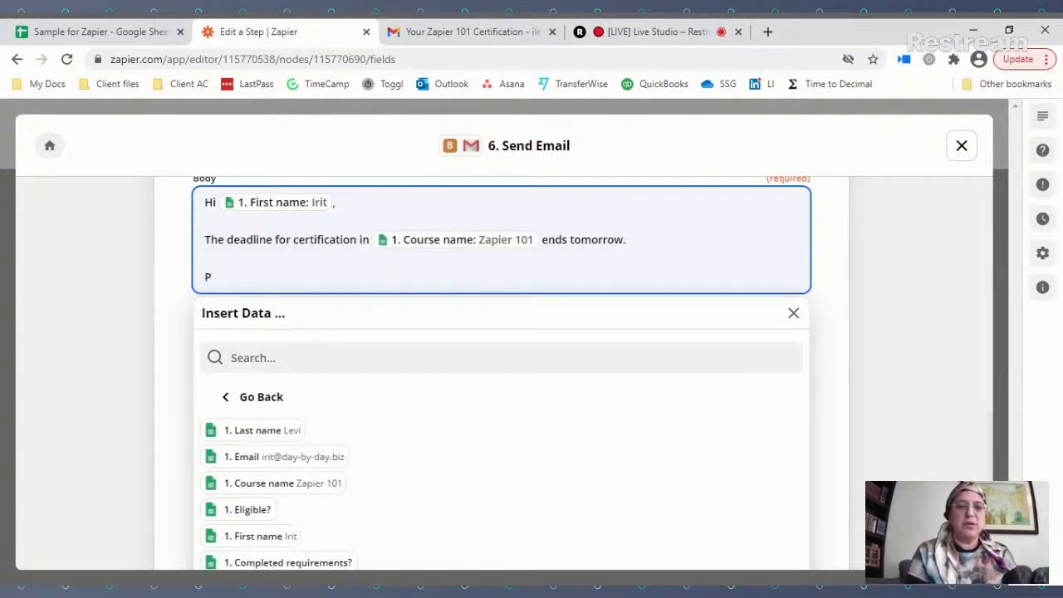
pyautogui.press('BackSpace')
pyautogui.write('You are sti')
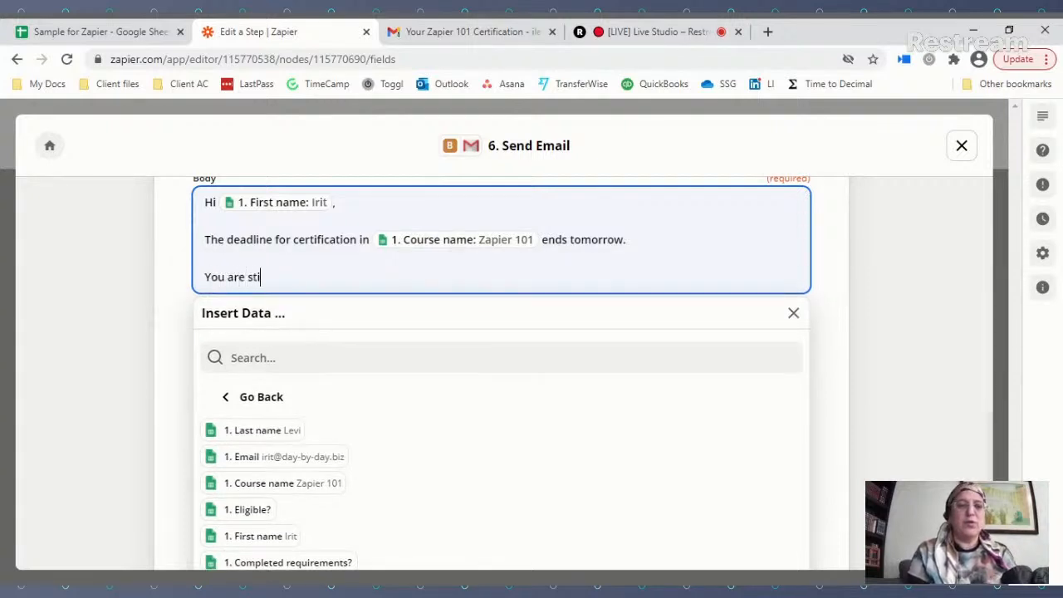
pyautogui.write('ll missing some in')
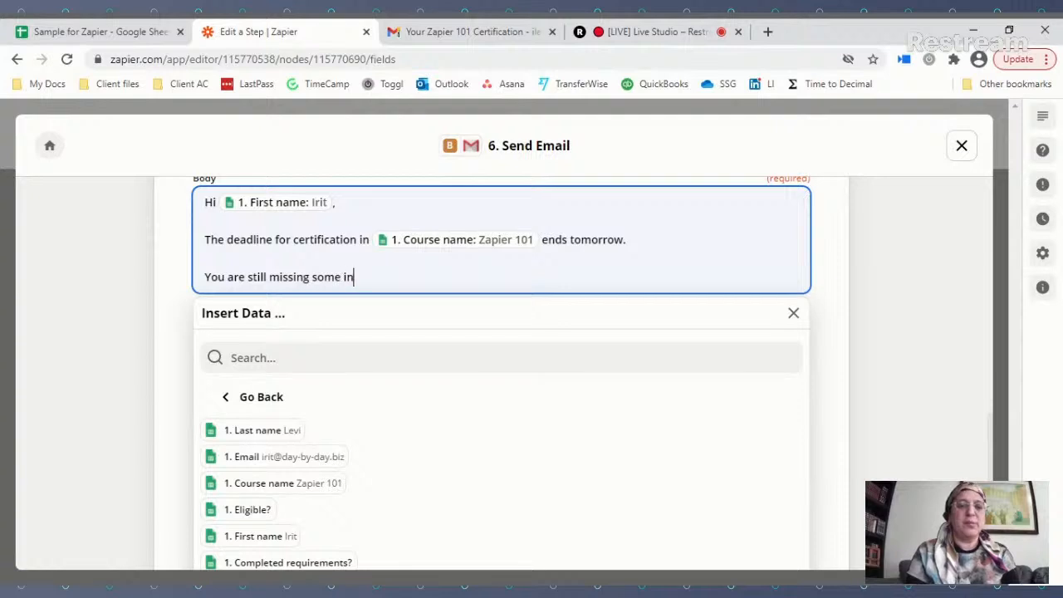
pyautogui.write('formation.')
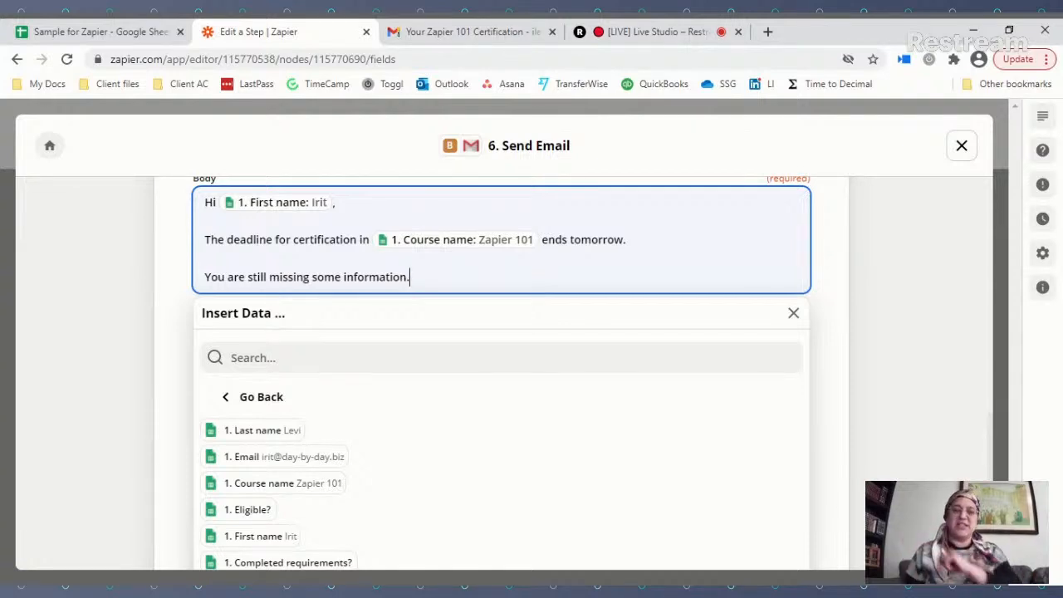
pyautogui.press('Return')
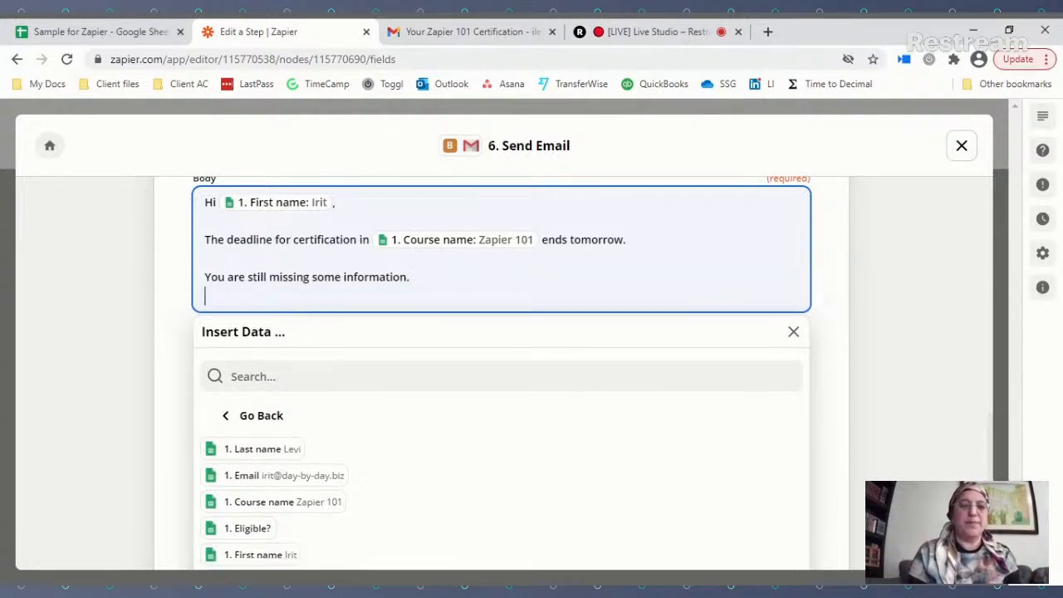
pyautogui.write('You')
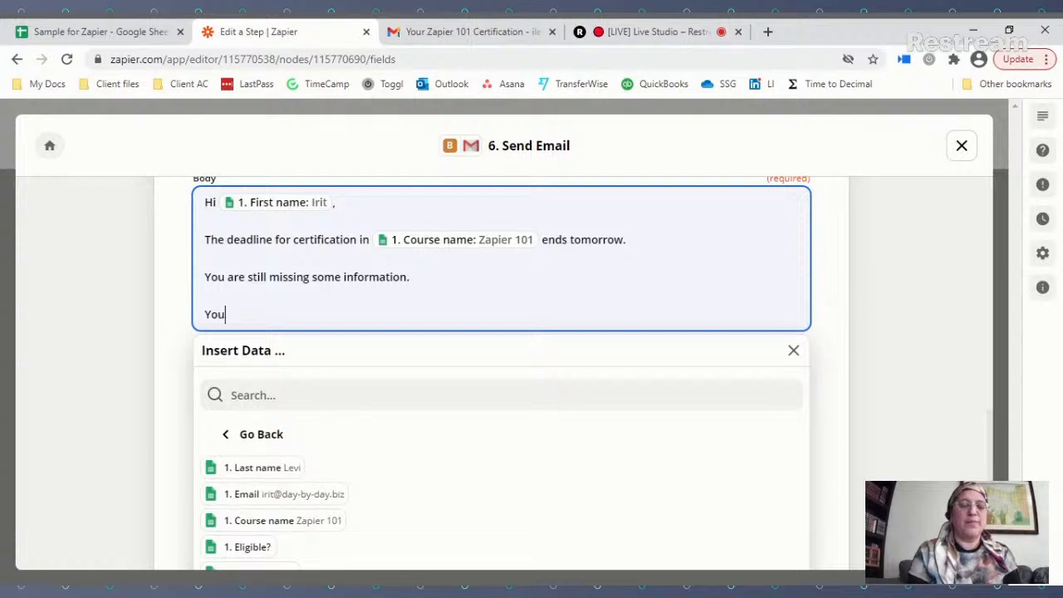
pyautogui.write(' are therefore curren')
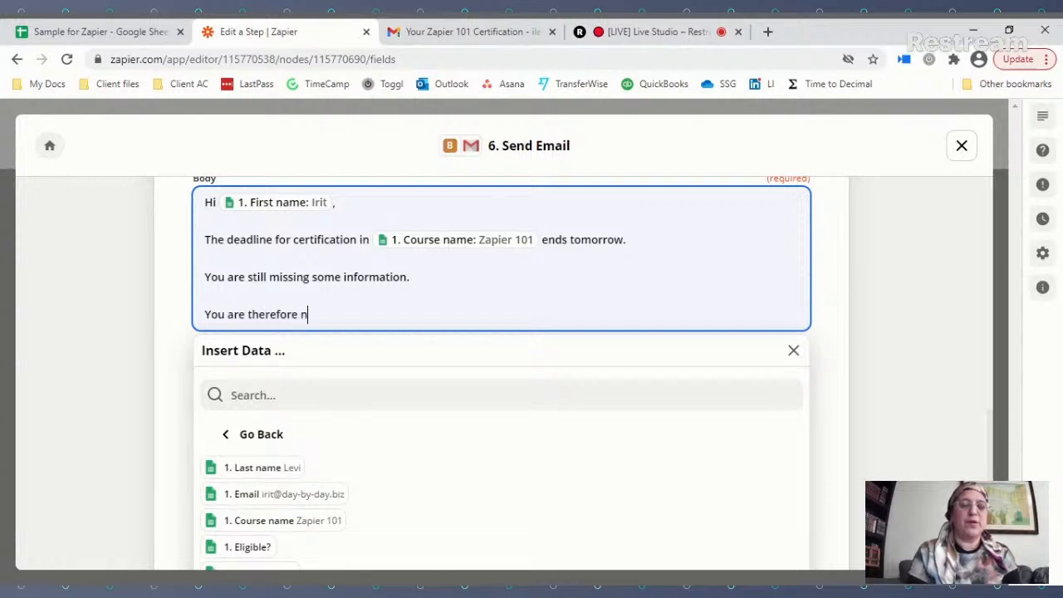
pyautogui.write('tly ')
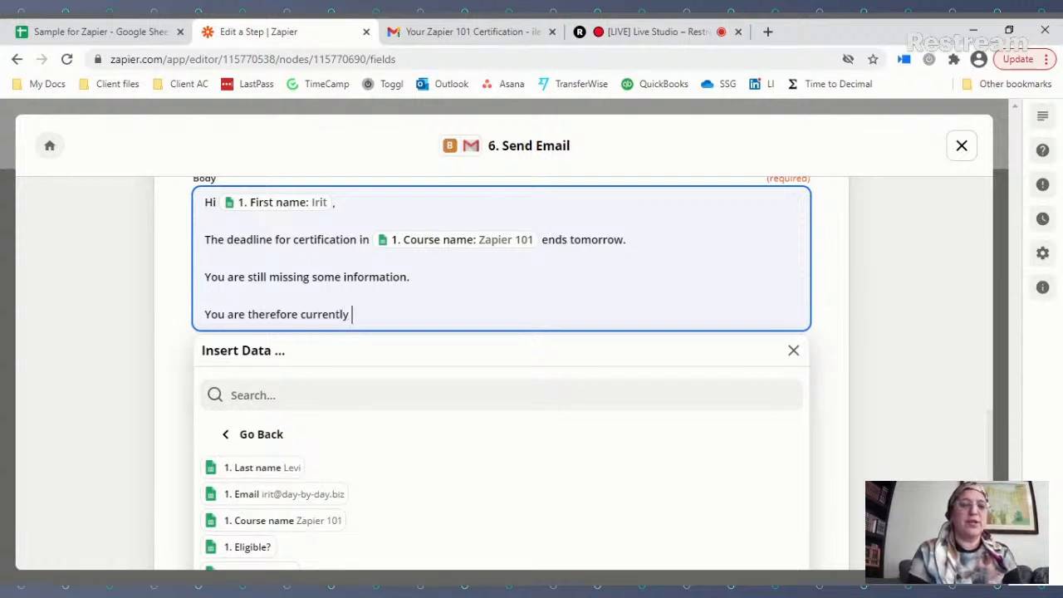
pyautogui.write('not eligile fo')
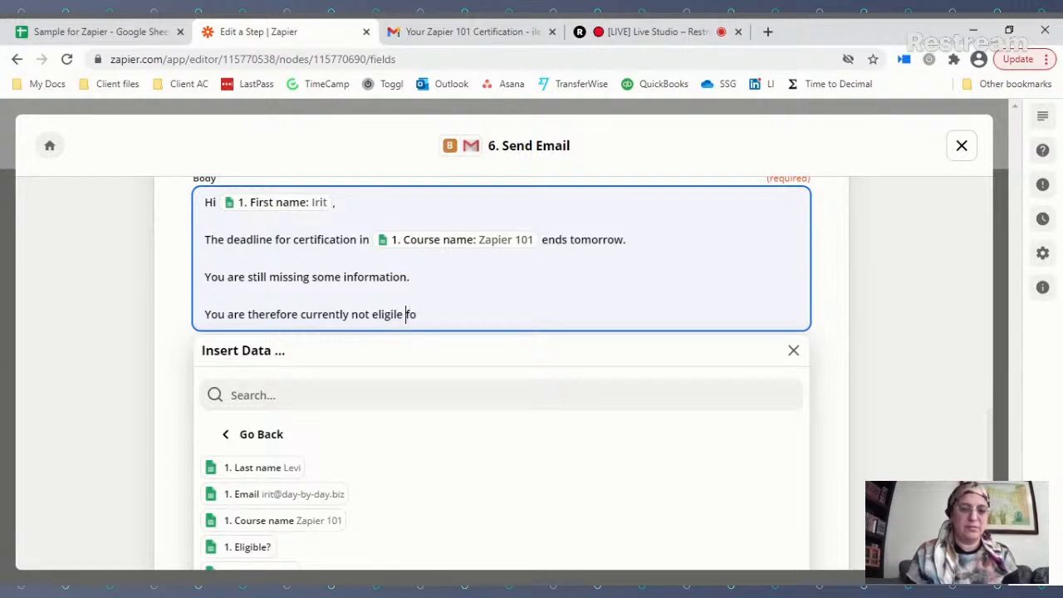
pyautogui.click(392, 314)
pyautogui.write('b')
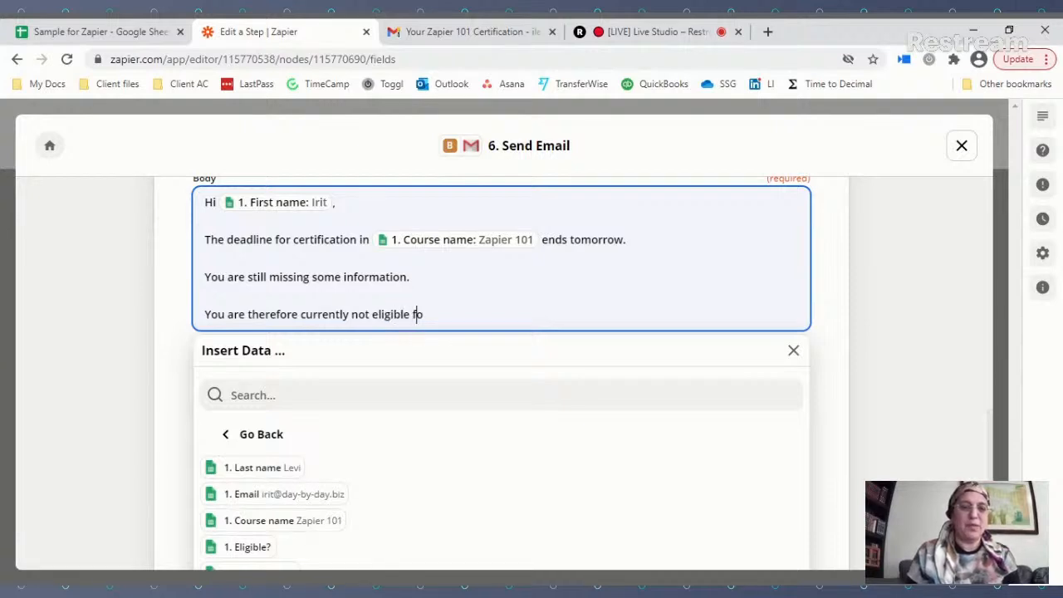
pyautogui.click(419, 314)
pyautogui.write('r a certif')
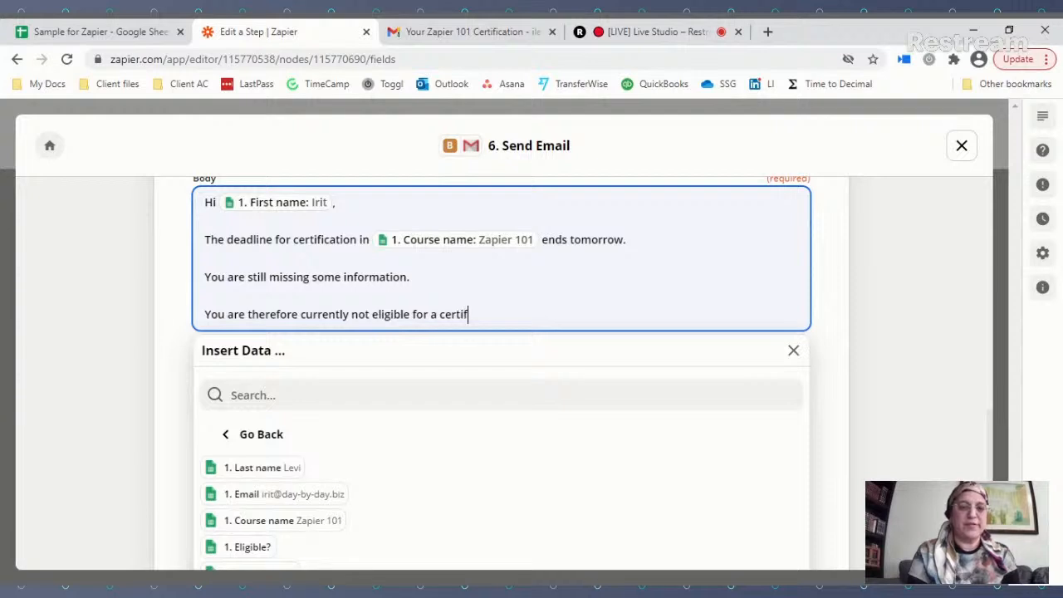
pyautogui.write('icate.')
# Step: Add the paragraph 'If you want more information, you can find it here.' with the day-by-day web address
pyautogui.press('Return')
pyautogui.write('If y')
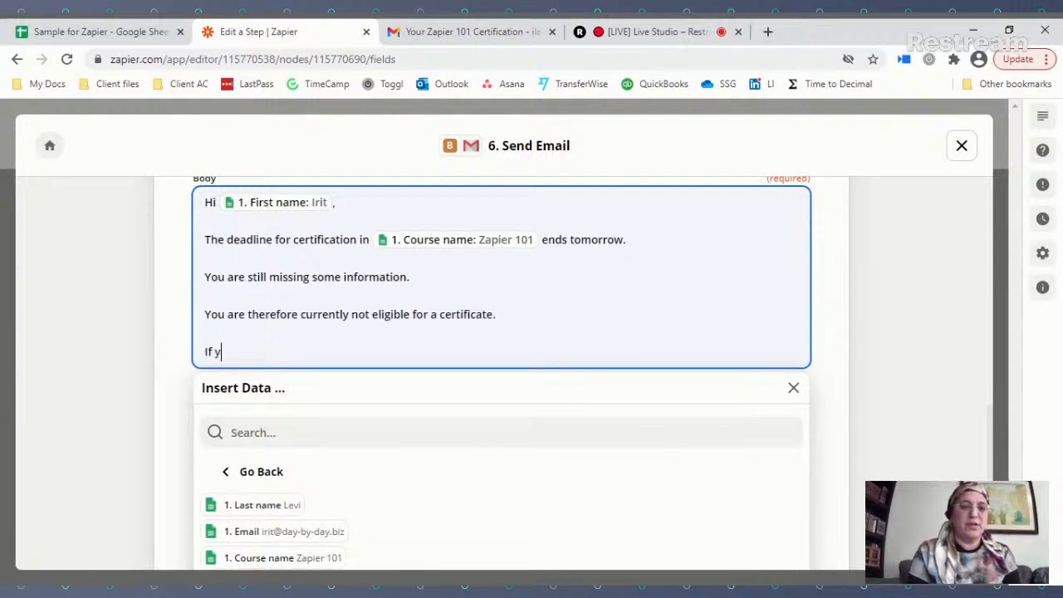
pyautogui.write('ou want more informa')
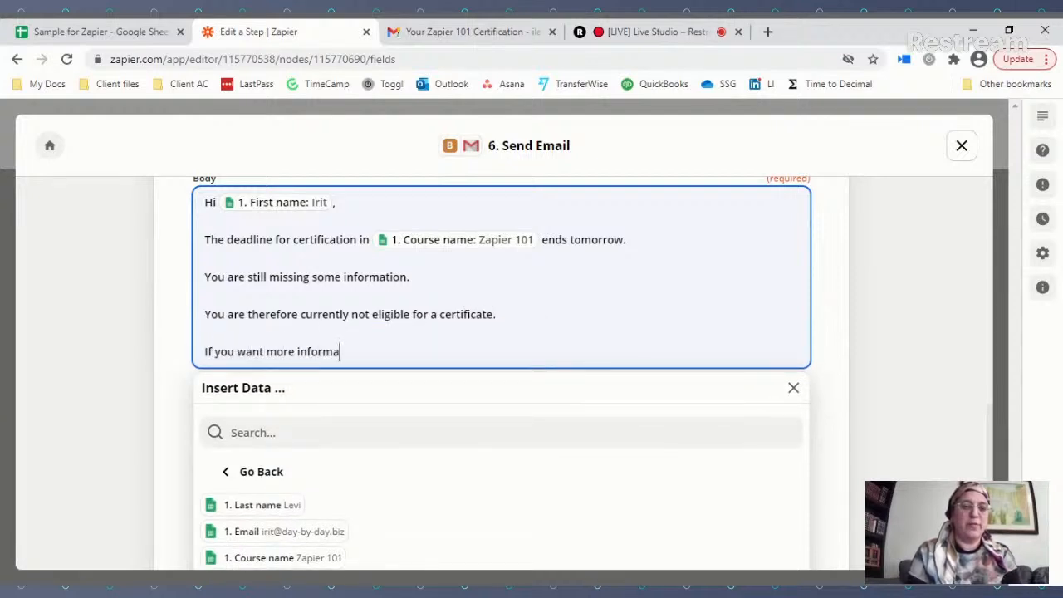
pyautogui.write('tion')
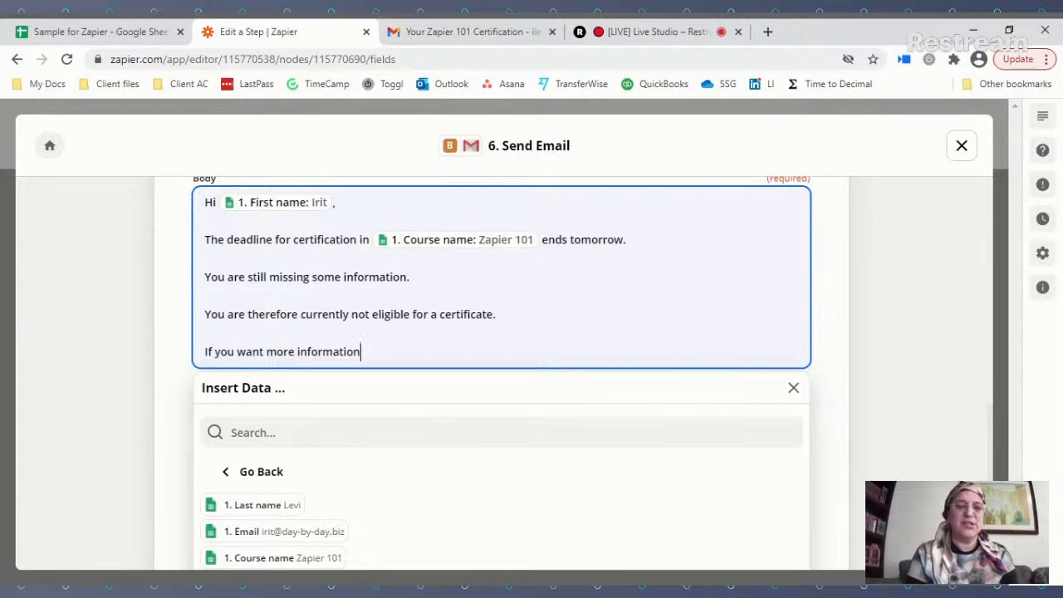
pyautogui.write(', you can')
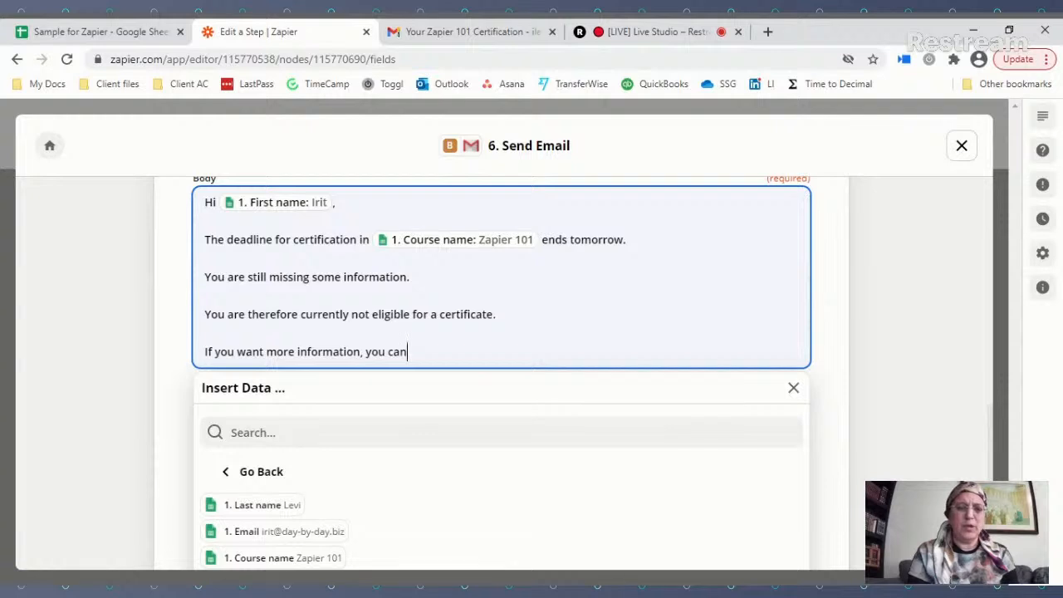
pyautogui.write(' submi')
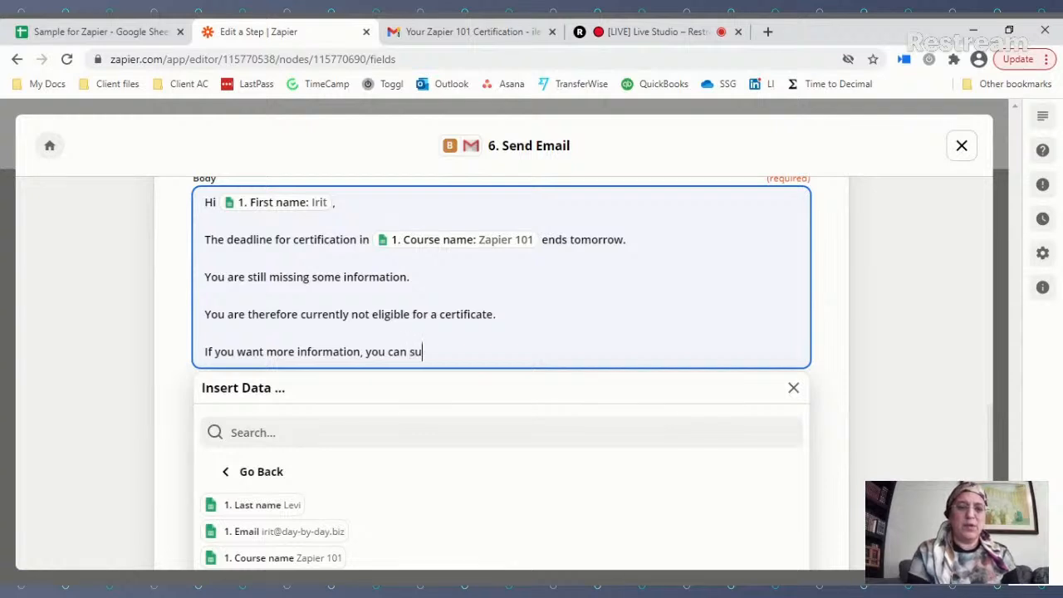
pyautogui.press('BackSpace')
pyautogui.press('BackSpace')
pyautogui.press('BackSpace')
pyautogui.press('BackSpace')
pyautogui.press('BackSpace')
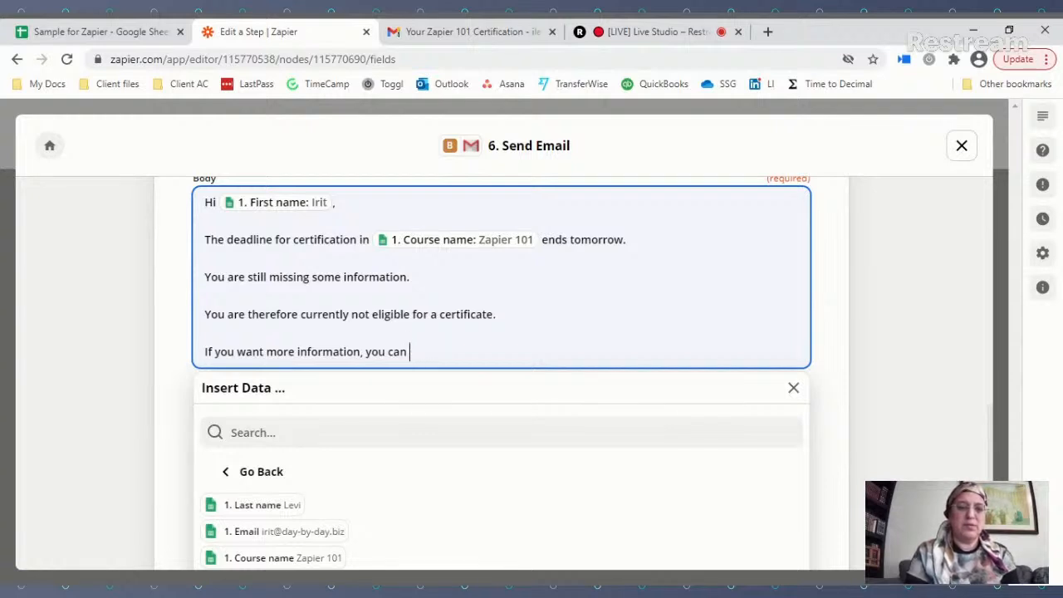
pyautogui.write('find it here')
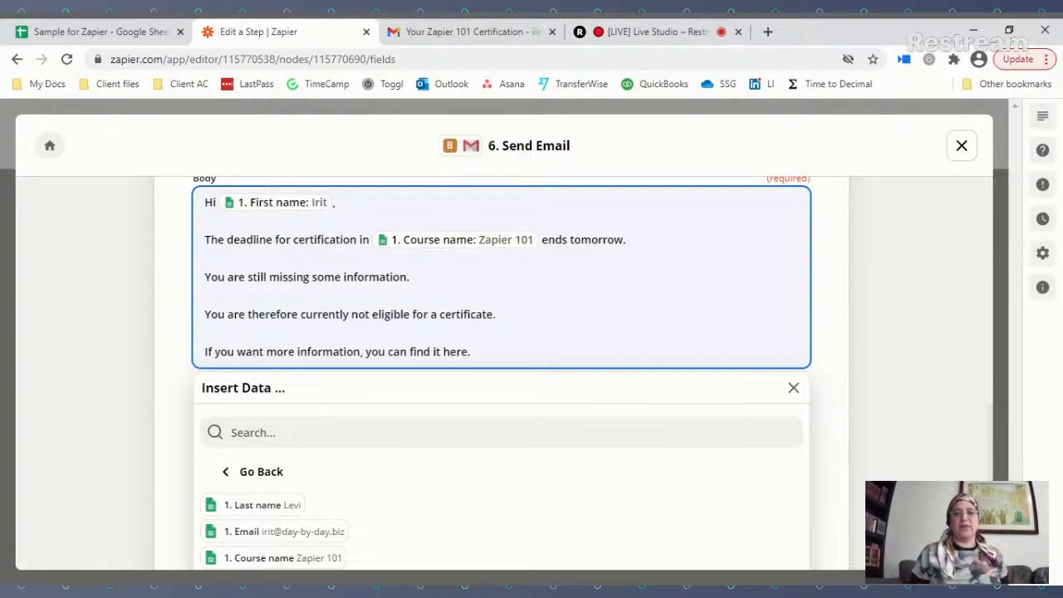
pyautogui.write('. http')
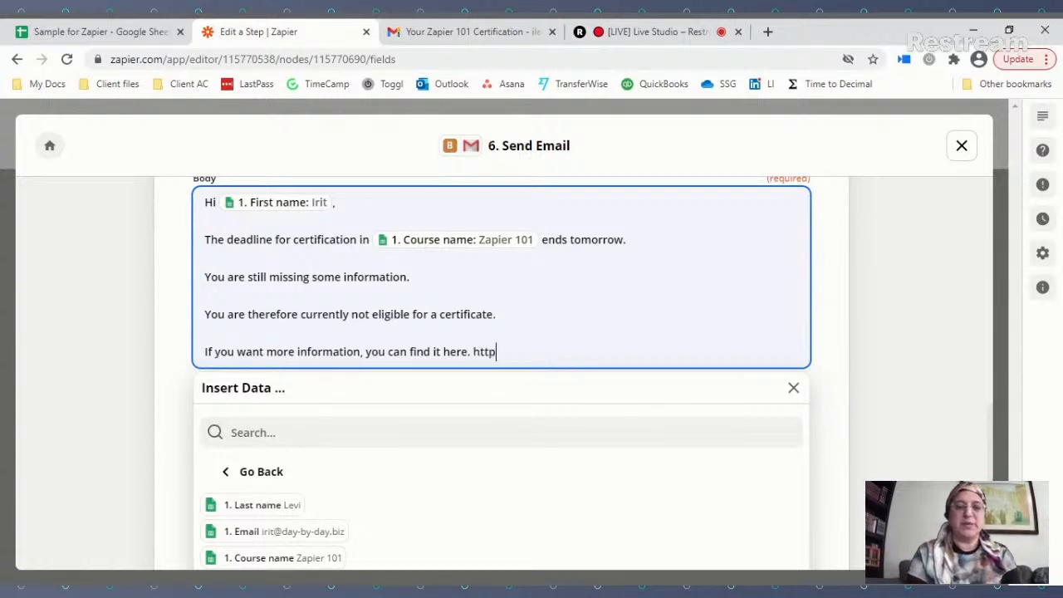
pyautogui.write('s://day-')
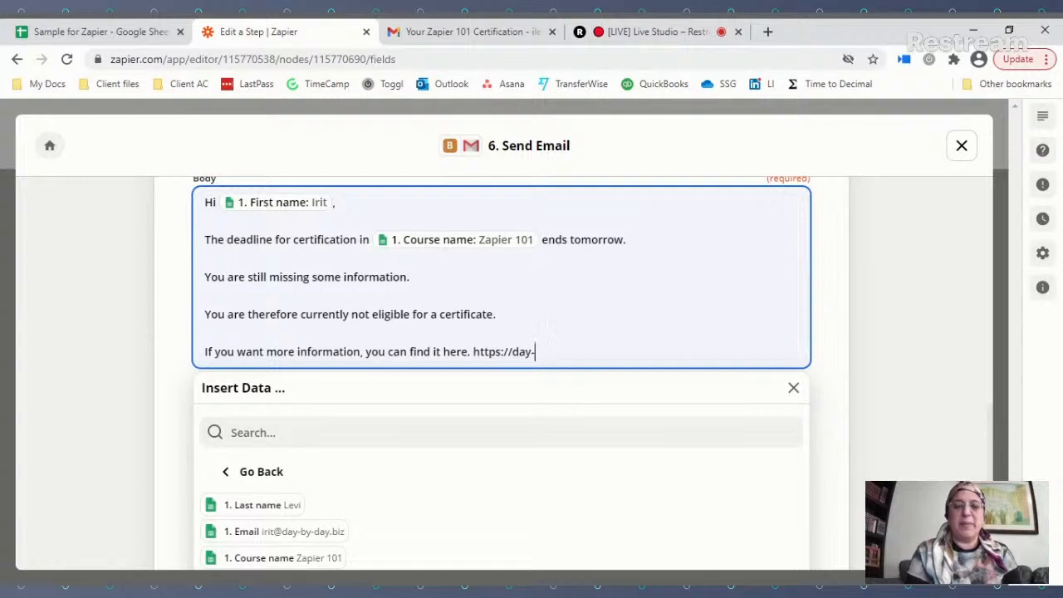
pyautogui.write('by-daybiz')
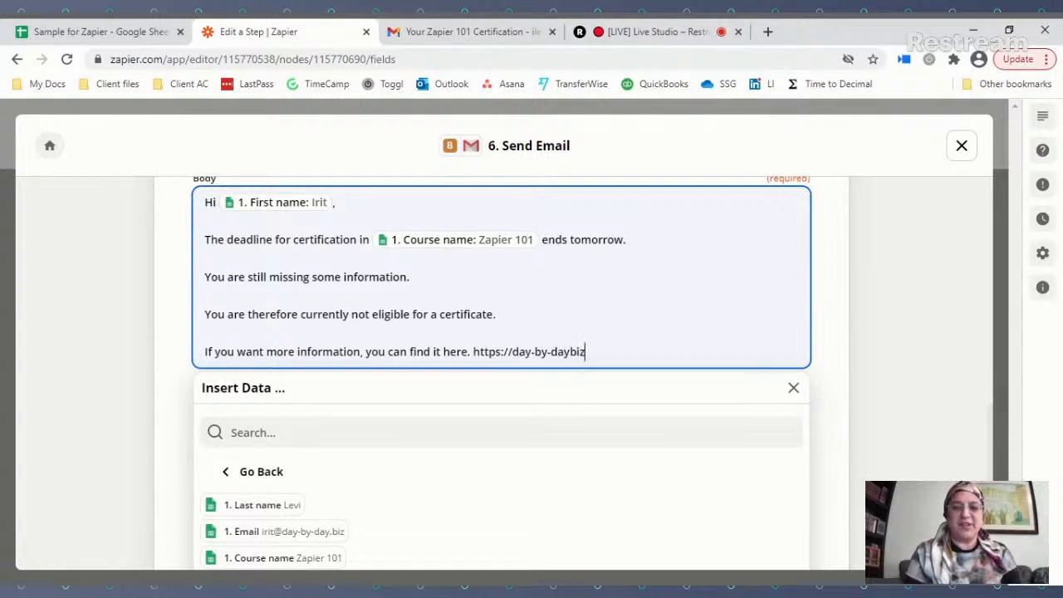
pyautogui.press('BackSpace')
pyautogui.press('BackSpace')
pyautogui.press('BackSpace')
pyautogui.write('.bzi')
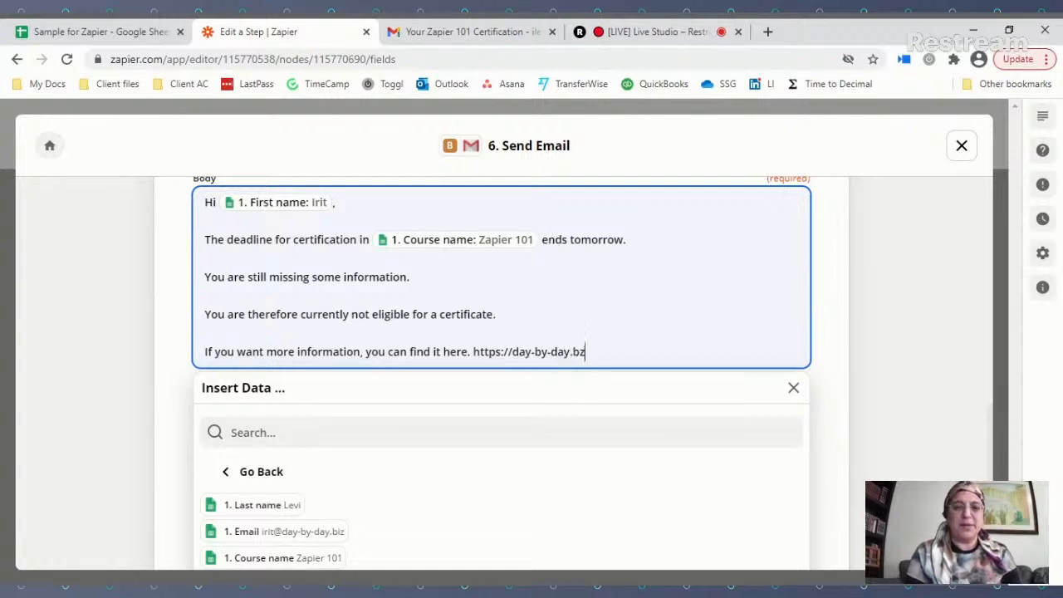
pyautogui.press('BackSpace')
pyautogui.press('BackSpace')
pyautogui.write('iz')
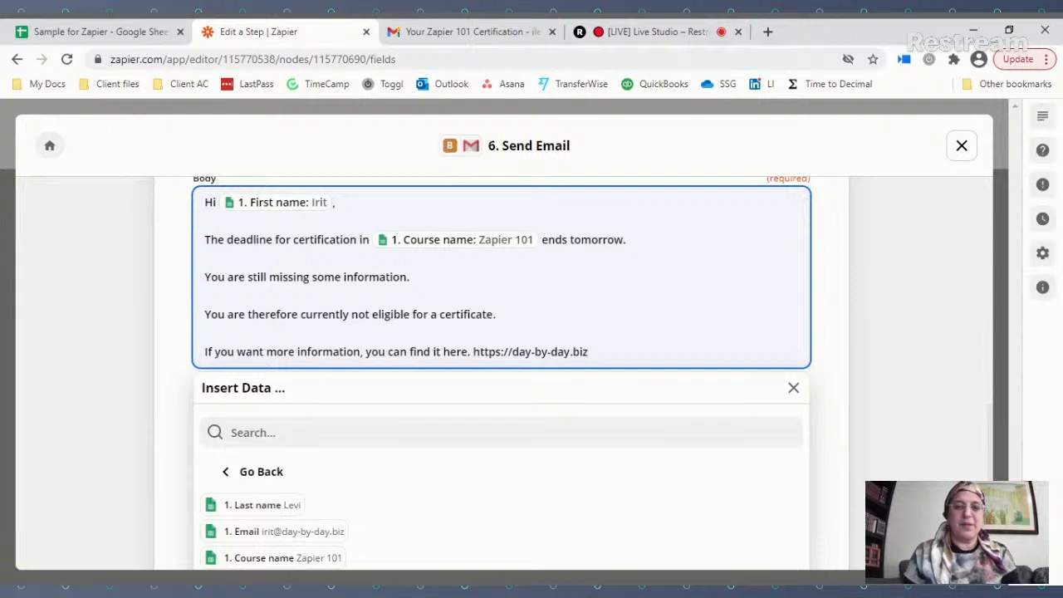
pyautogui.hotkey('shift', 'Left')
pyautogui.hotkey('shift', 'Left')
pyautogui.hotkey('shift', 'Left')
pyautogui.hotkey('shift', 'Left')
pyautogui.hotkey('shift', 'Left')
pyautogui.hotkey('shift', 'Left')
pyautogui.hotkey('shift', 'Left')
pyautogui.hotkey('shift', 'Left')
pyautogui.hotkey('shift', 'Left')
pyautogui.hotkey('shift', 'Left')
pyautogui.hotkey('shift', 'Left')
pyautogui.hotkey('shift', 'Left')
pyautogui.hotkey('shift', 'Left')
pyautogui.hotkey('shift', 'Left')
pyautogui.hotkey('shift', 'Left')
pyautogui.hotkey('shift', 'Left')
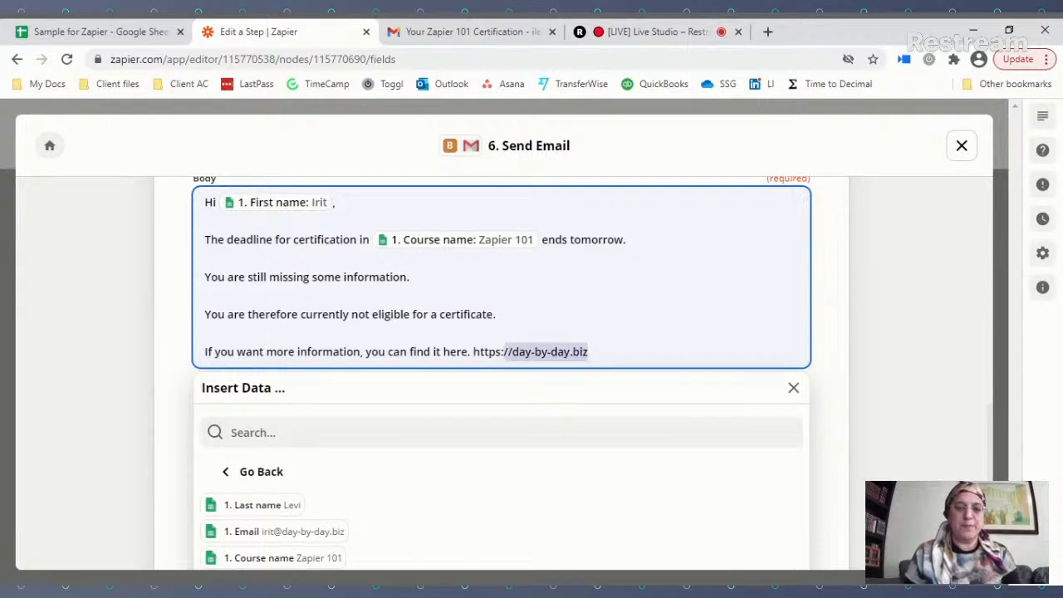
pyautogui.hotkey('shift', 'Left')
pyautogui.hotkey('shift', 'Left')
pyautogui.hotkey('shift', 'Left')
pyautogui.hotkey('shift', 'Left')
pyautogui.hotkey('shift', 'Left')
pyautogui.hotkey('shift', 'Left')
pyautogui.hotkey('ctrl', 'c')
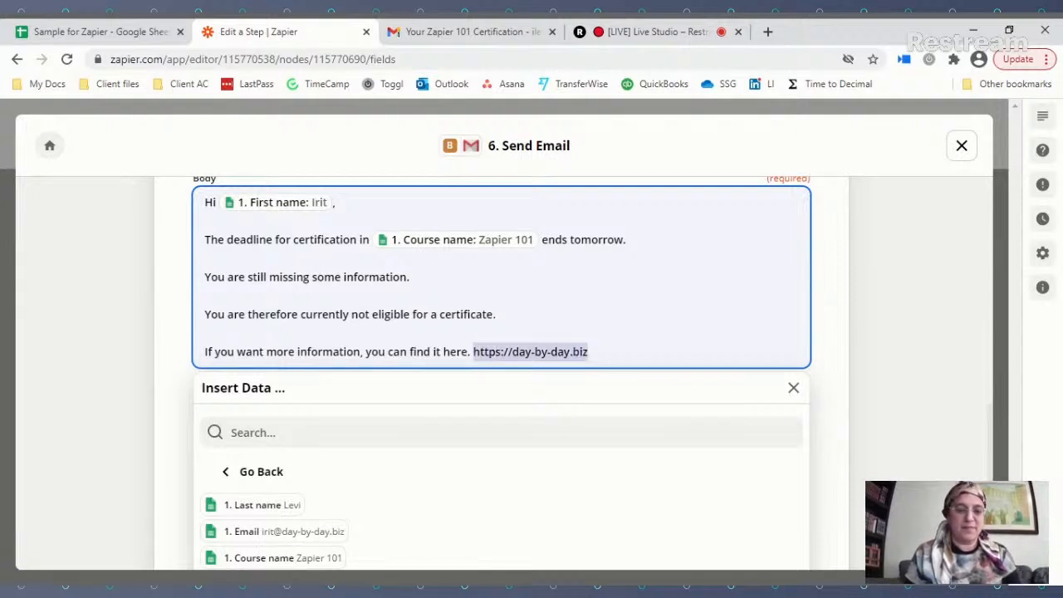
pyautogui.press('BackSpace')
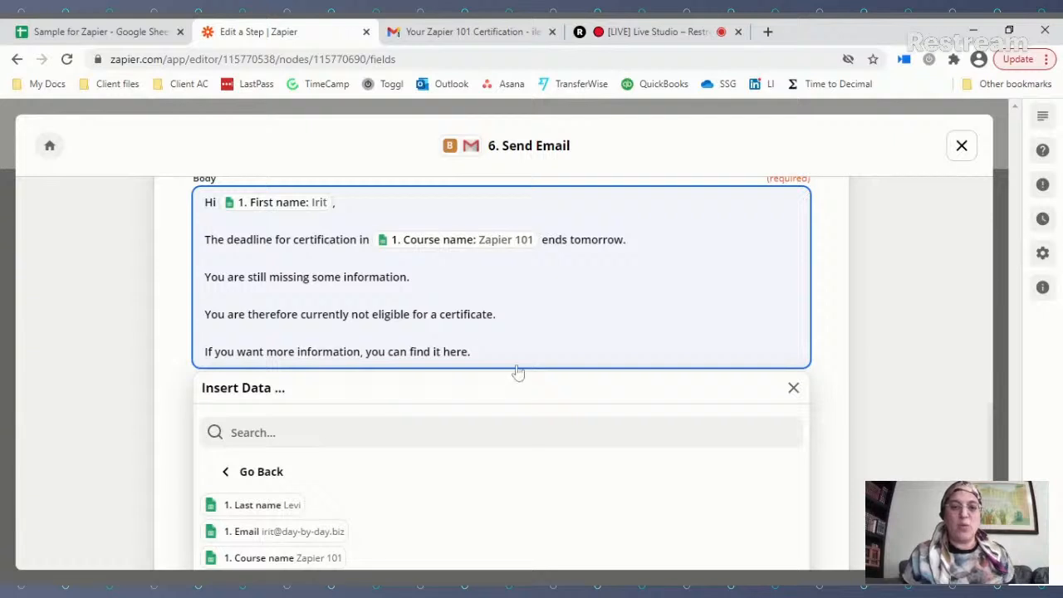
pyautogui.click(443, 351)
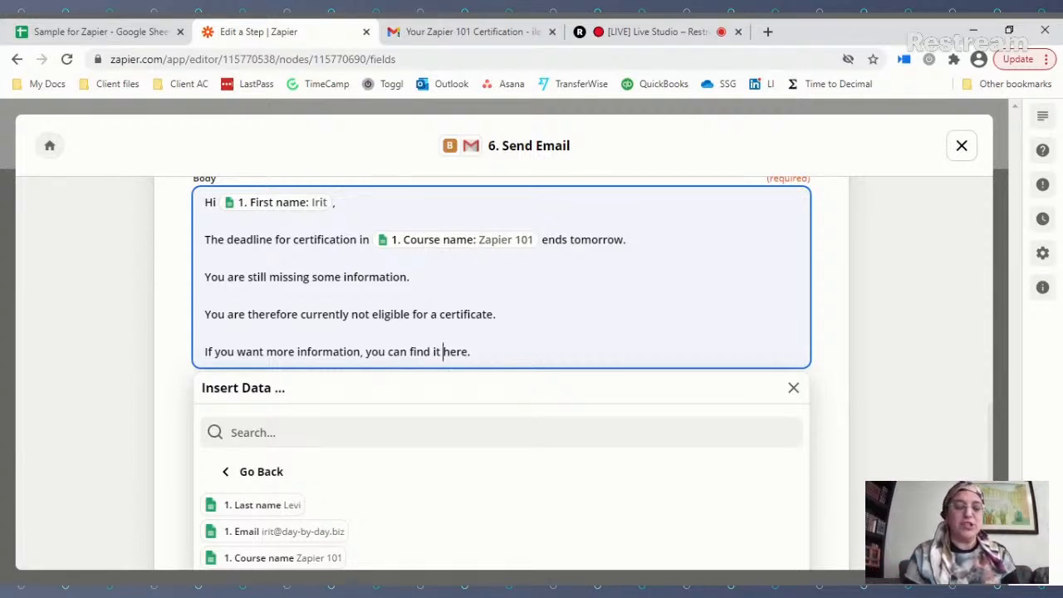
pyautogui.write('<a')
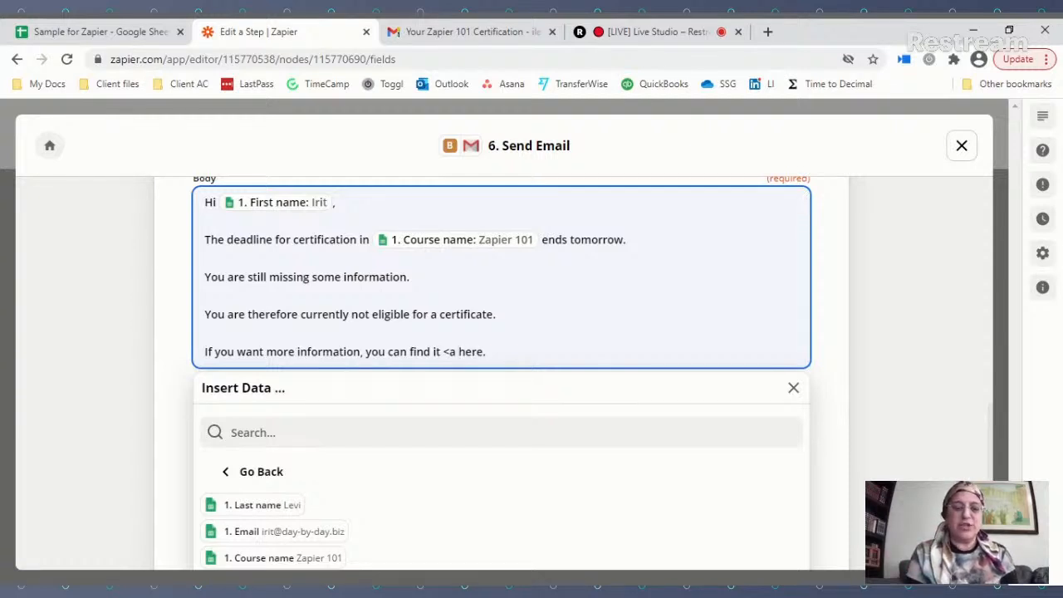
pyautogui.write(' href')
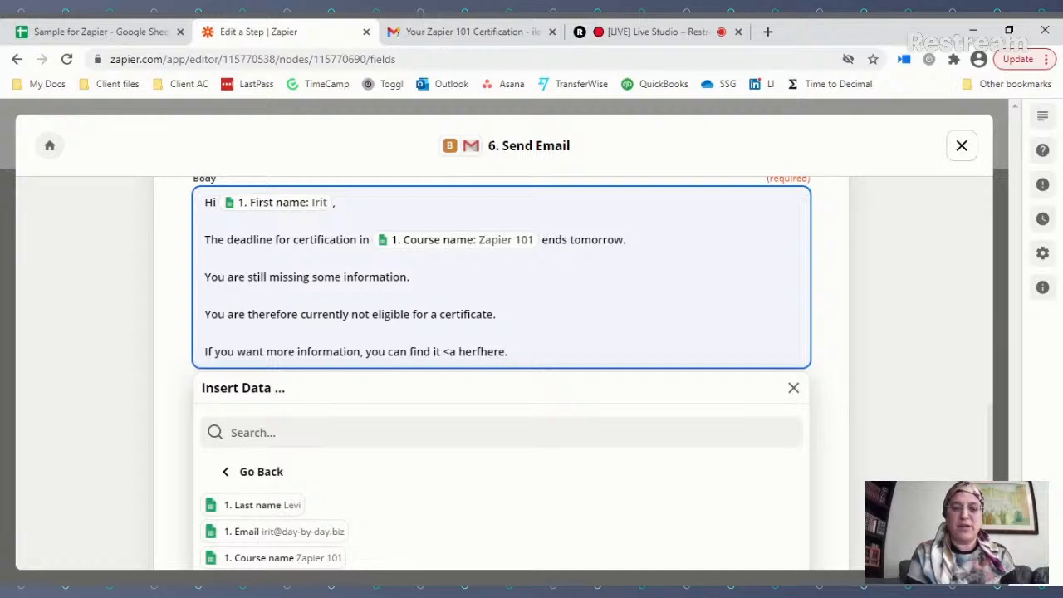
pyautogui.write('="')
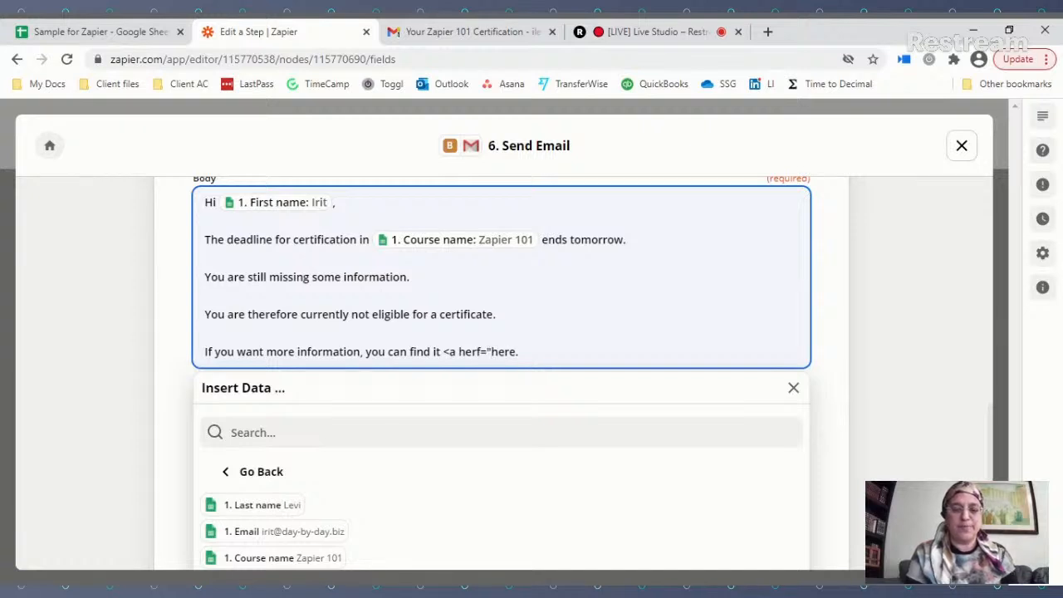
pyautogui.hotkey('ctrl', 'v')
pyautogui.write('"')
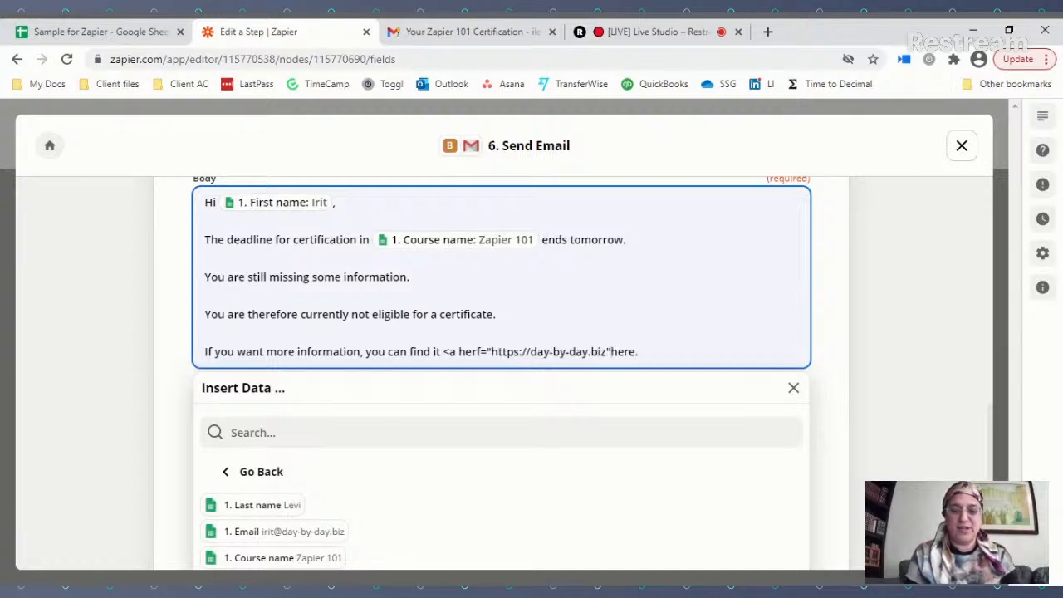
pyautogui.write('>')
pyautogui.press('Right')
pyautogui.press('Right')
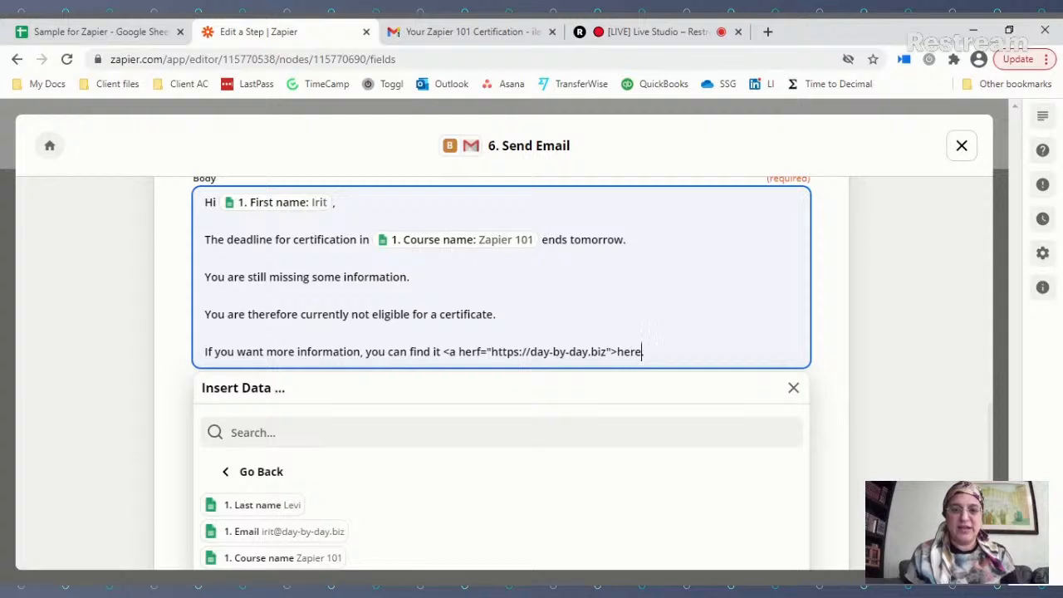
pyautogui.write('</')
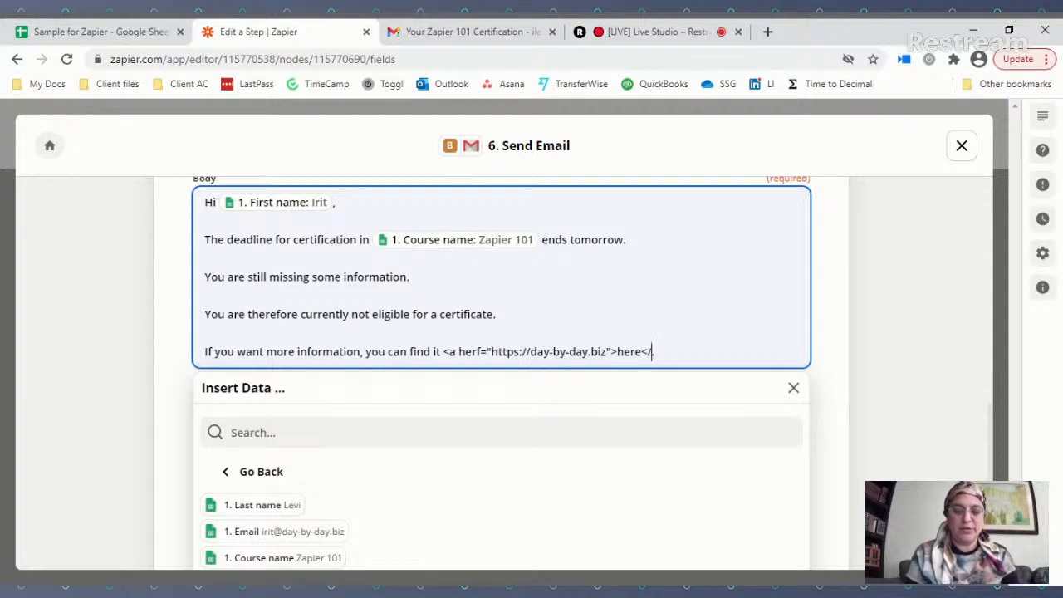
pyautogui.write('a>')
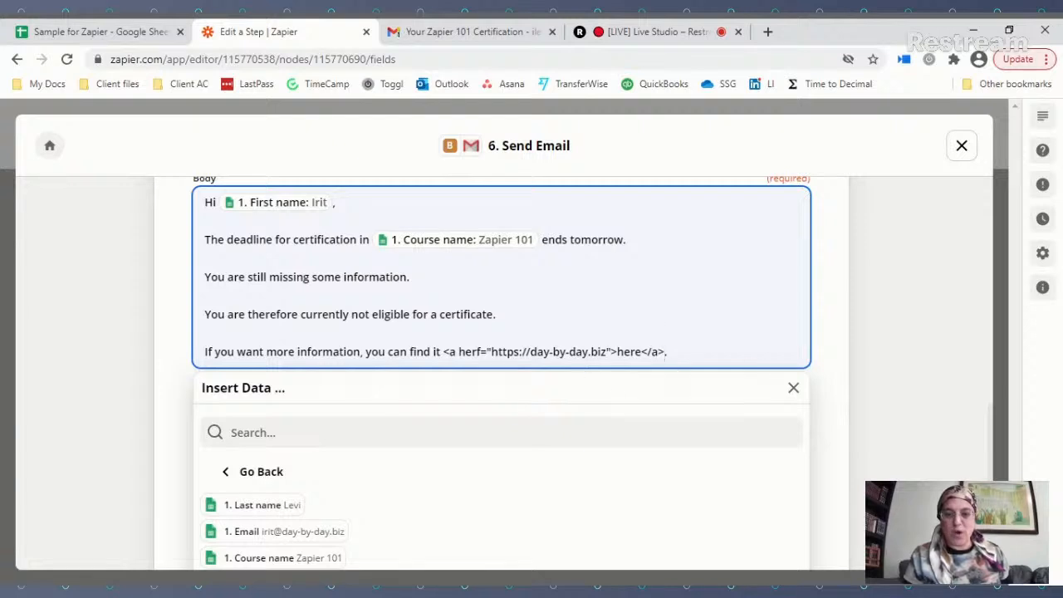
pyautogui.moveTo(616, 351); pyautogui.dragTo(641, 352)
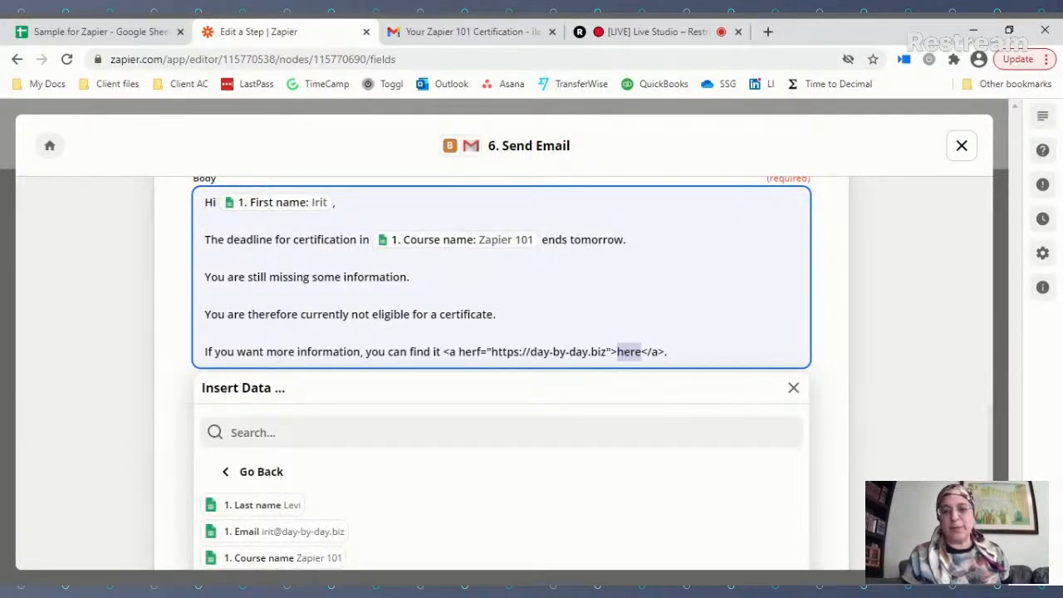
# Step: End the body with 'I look forward to hearing from you,' and the sender's first name
pyautogui.click(679, 350)
pyautogui.press('Return')
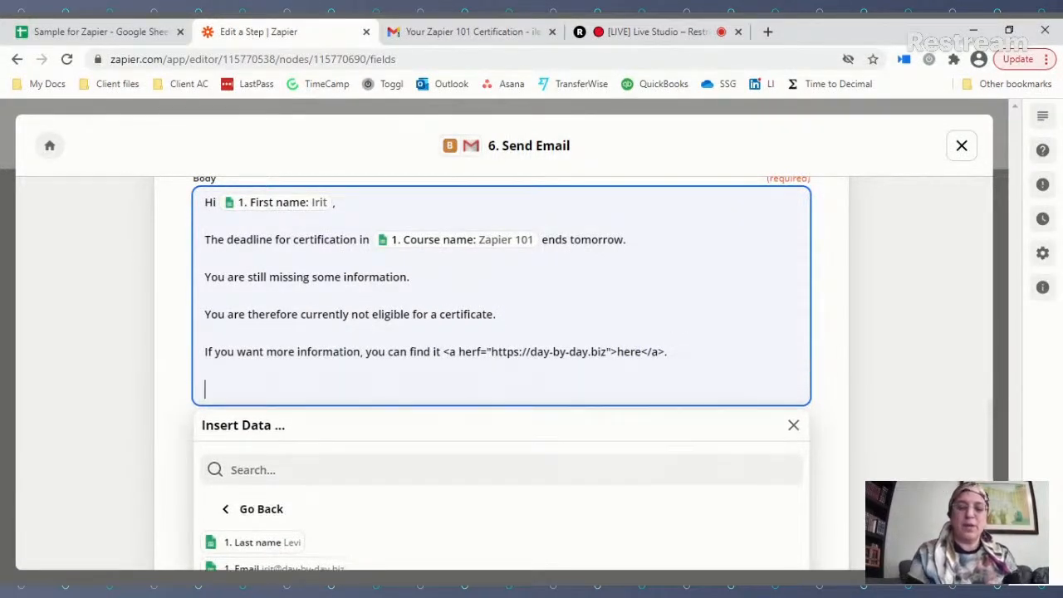
pyautogui.write('I look f')
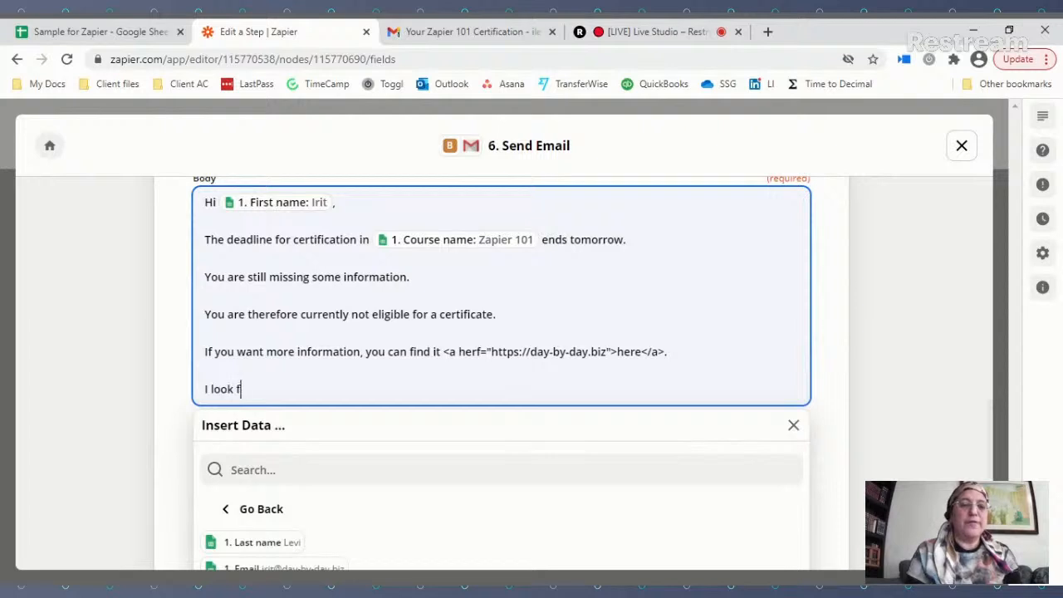
pyautogui.write('orward to hear')
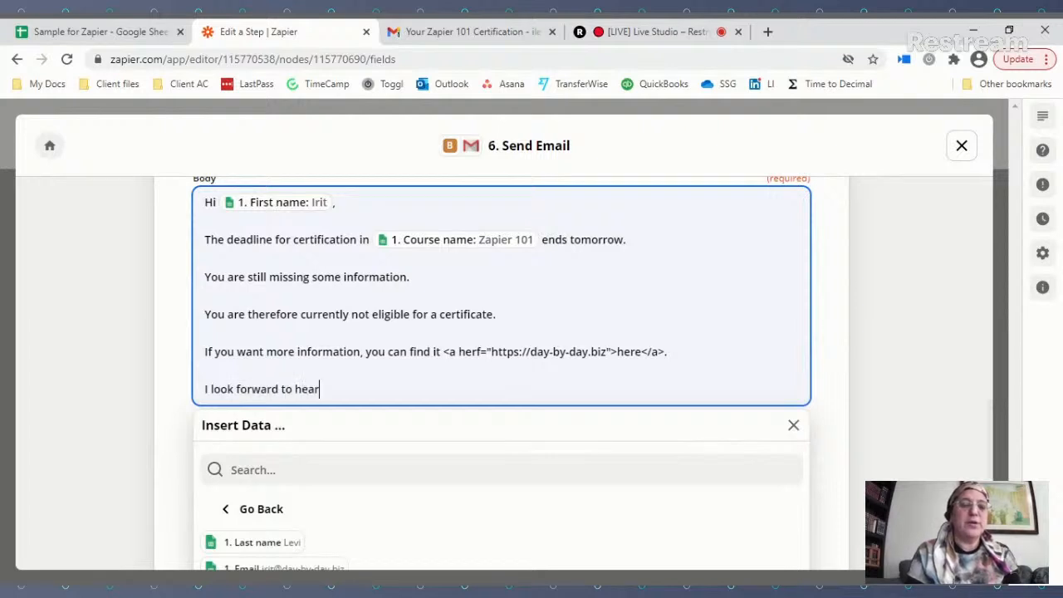
pyautogui.write('ing from you,')
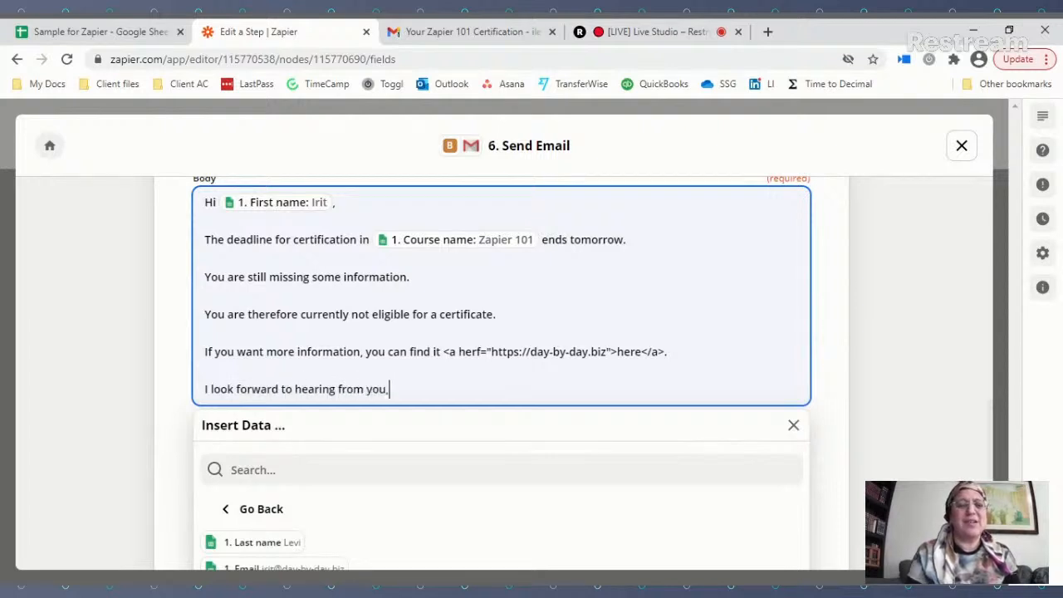
pyautogui.press('Return')
pyautogui.write('Irit')
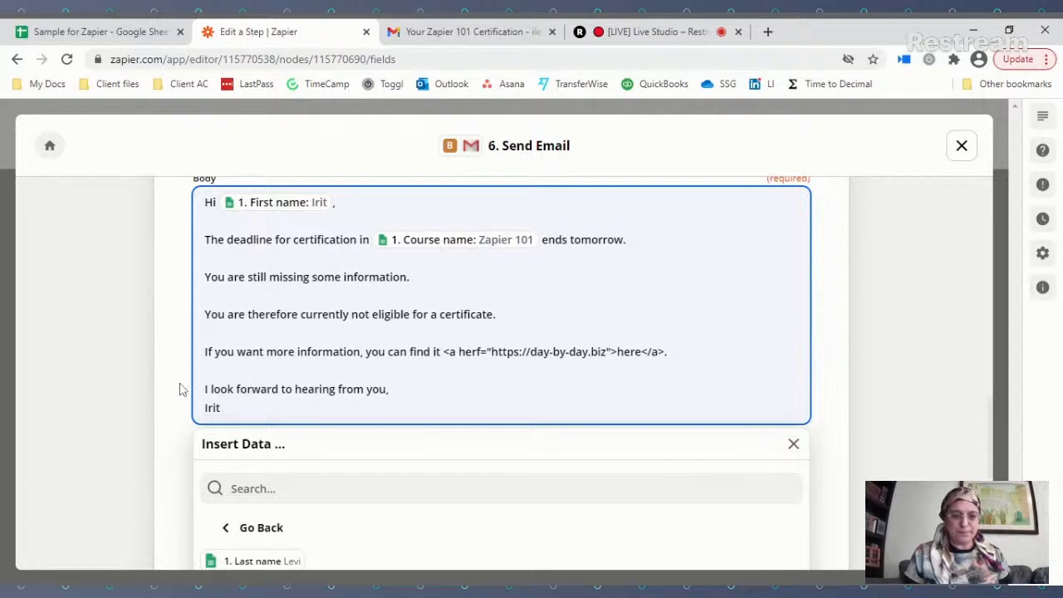
# Step: Close the Insert Data panel and scroll to the end of the Send Email form
pyautogui.click(793, 443)
pyautogui.scroll(-2, 783, 430)
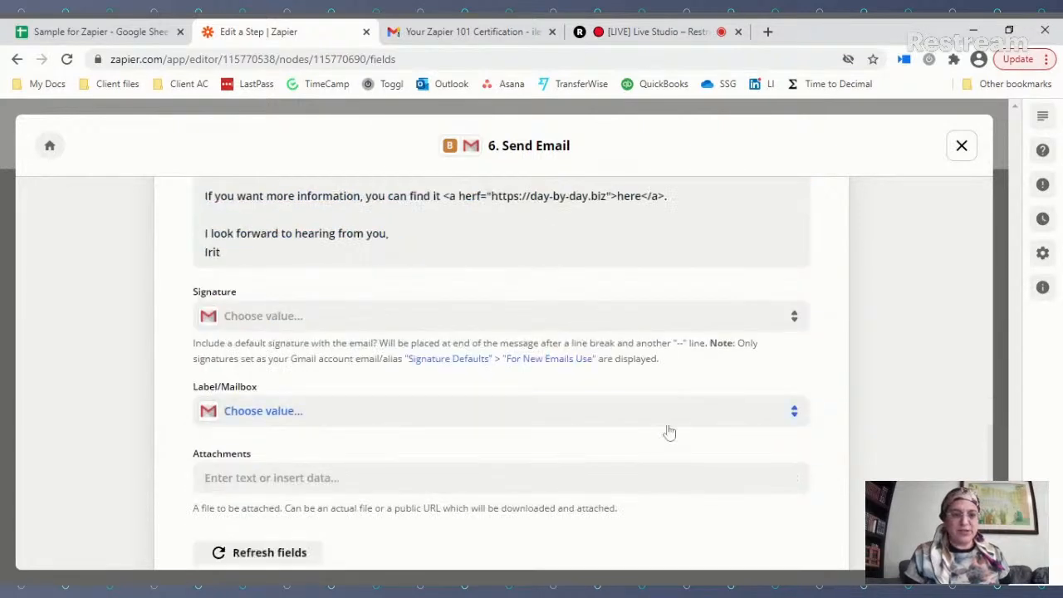
pyautogui.scroll(-2, 669, 432)
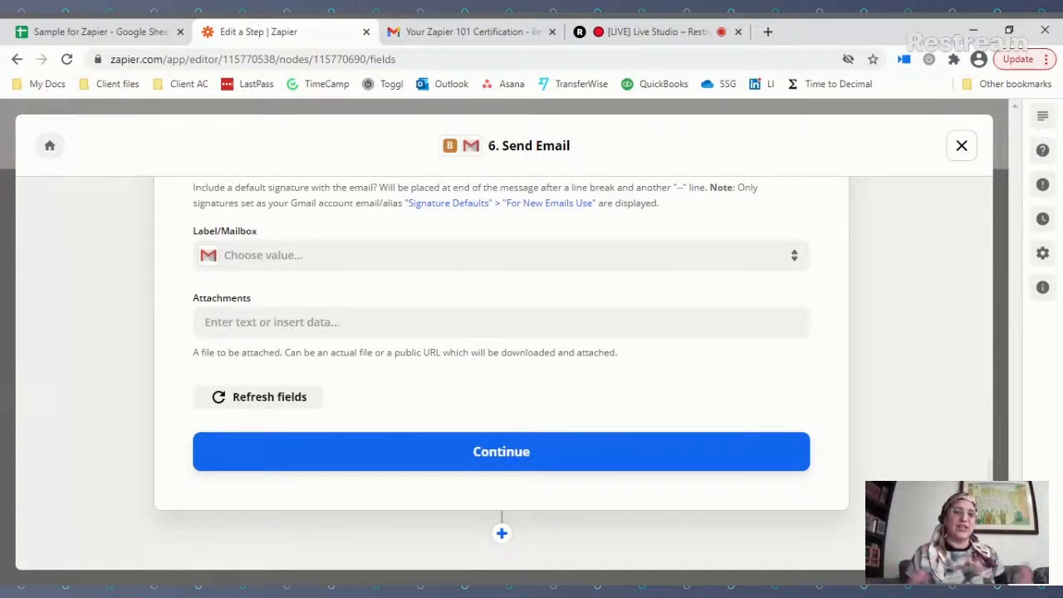
# Step: Test the Not Eligible Send Email step until 'Test was successful!' appears, then check Gmail
pyautogui.click(520, 460)
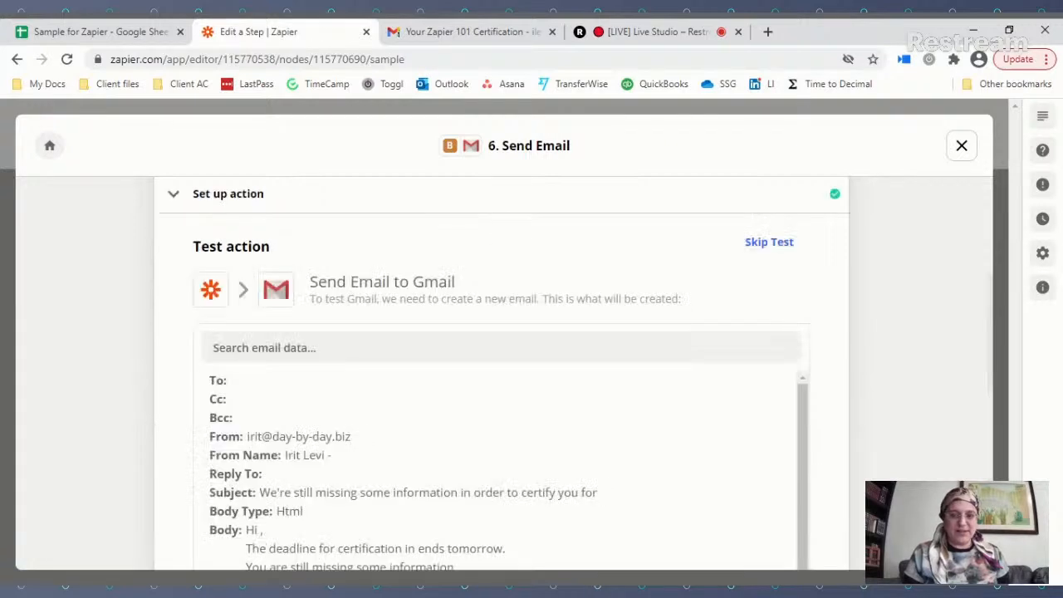
pyautogui.scroll(-4, 412, 332)
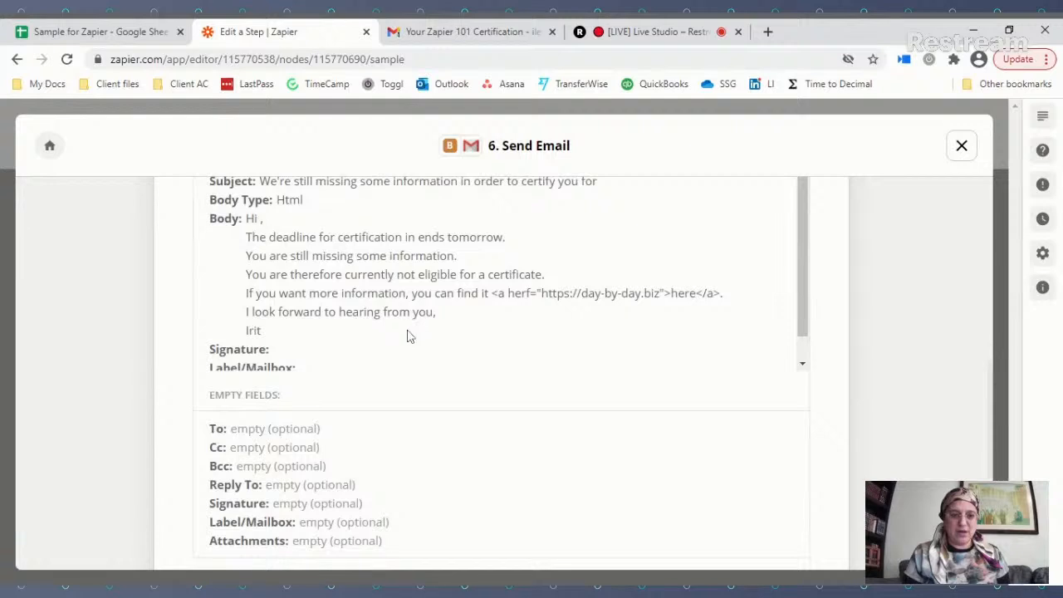
pyautogui.scroll(-1, 406, 335)
pyautogui.scroll(-3, 174, 425)
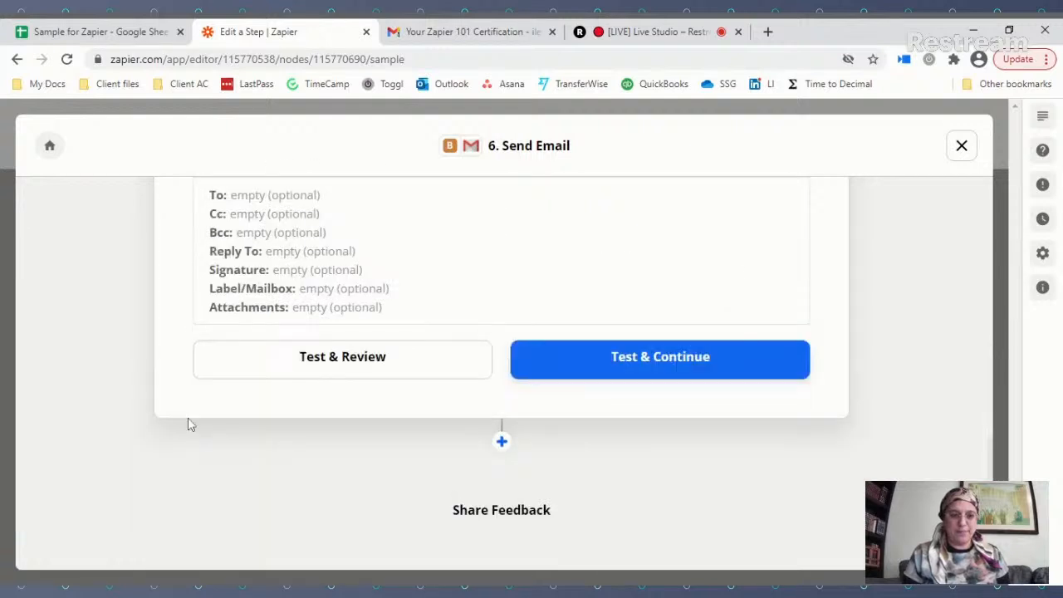
pyautogui.click(339, 357)
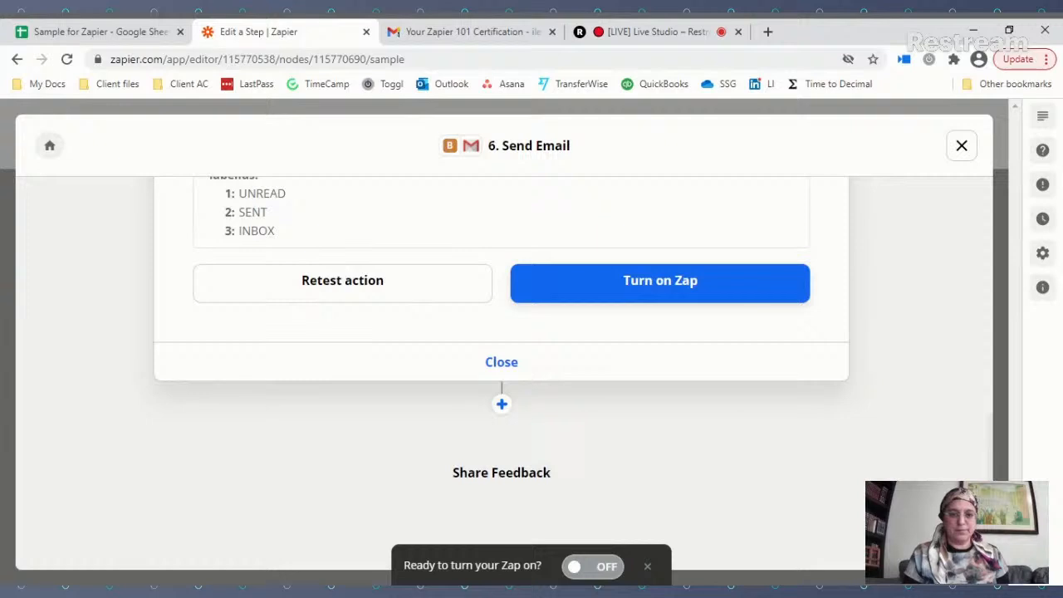
pyautogui.scroll(1, 867, 375)
pyautogui.scroll(2, 868, 374)
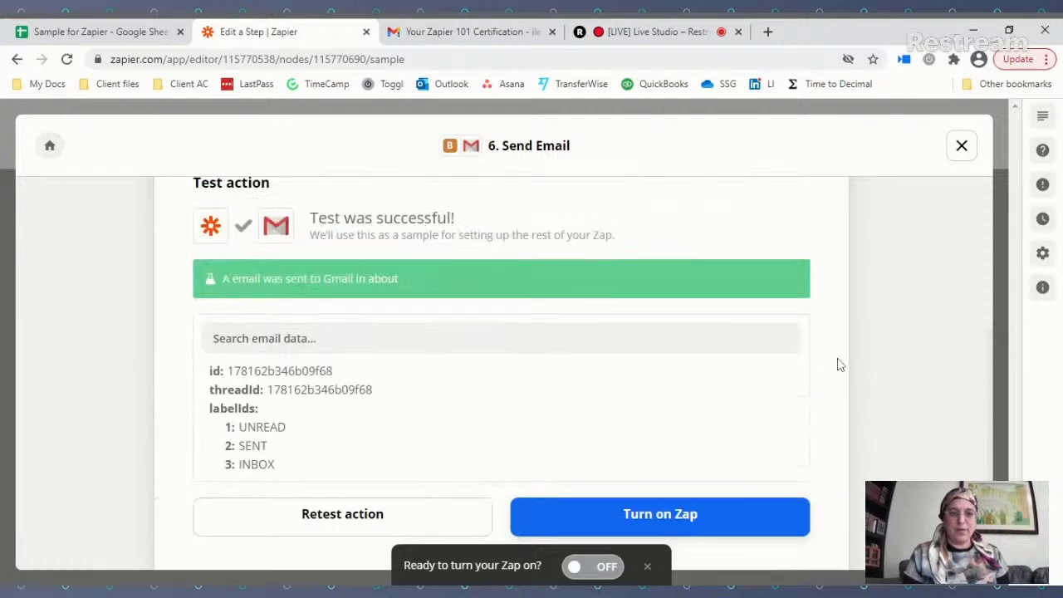
pyautogui.click(467, 37)
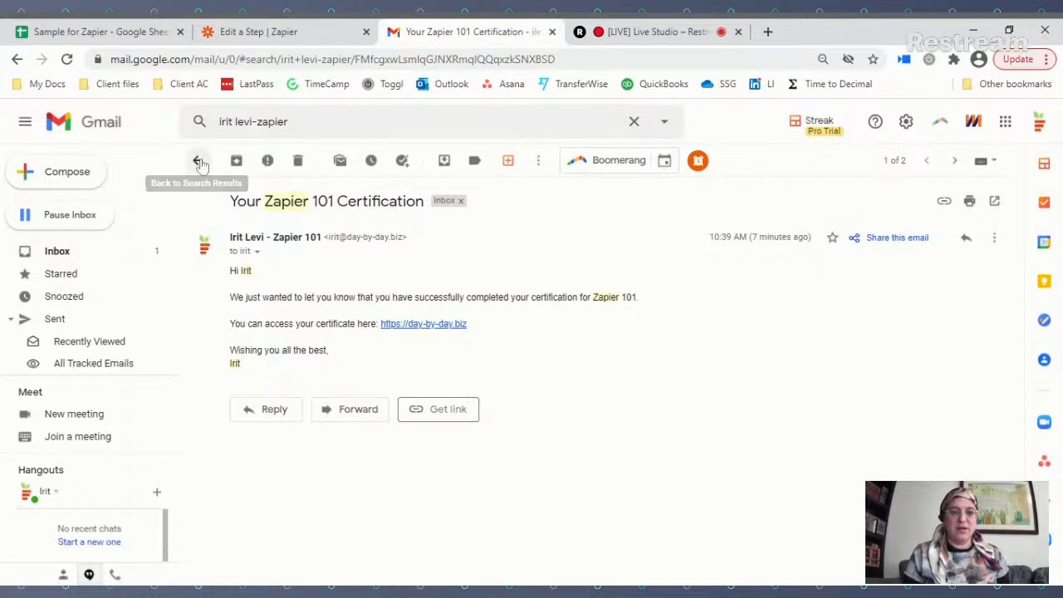
# Step: Reload Gmail's Zapier search results to look for the new email, then return to 'Sample for Zapier'
pyautogui.click(198, 161)
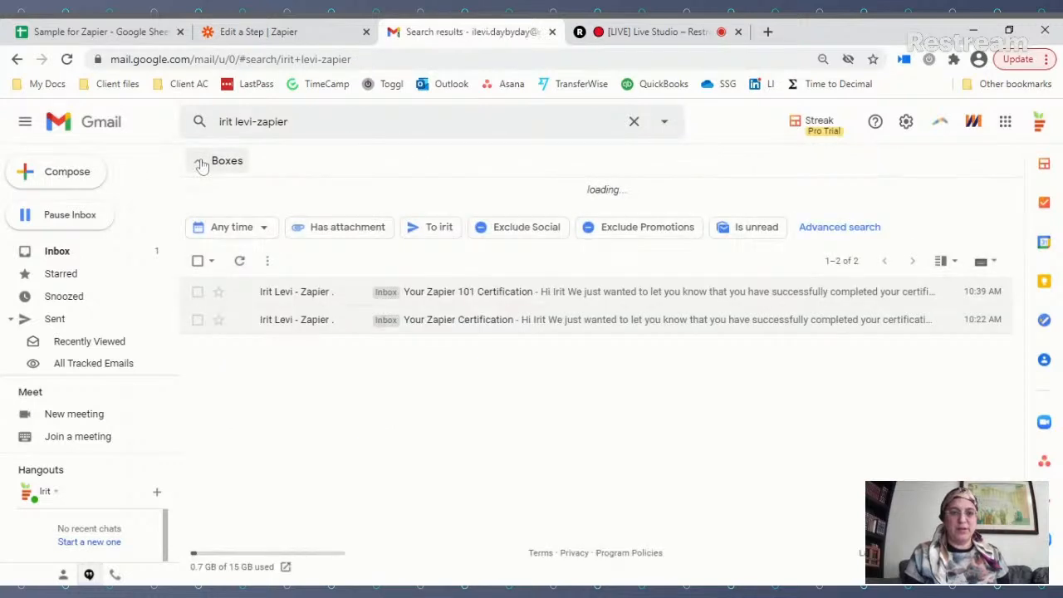
pyautogui.click(68, 59)
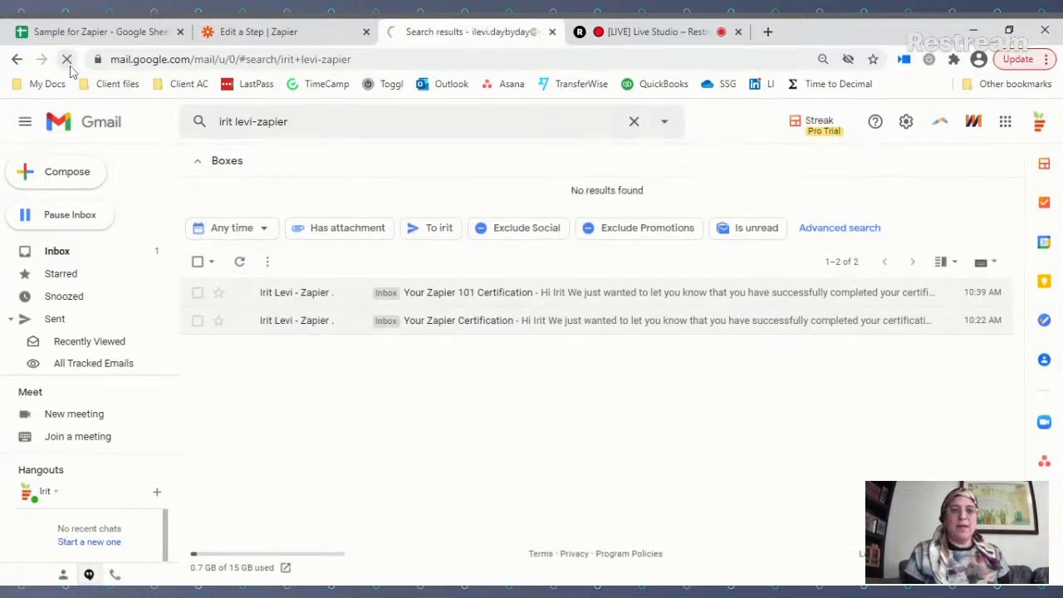
pyautogui.click(113, 35)
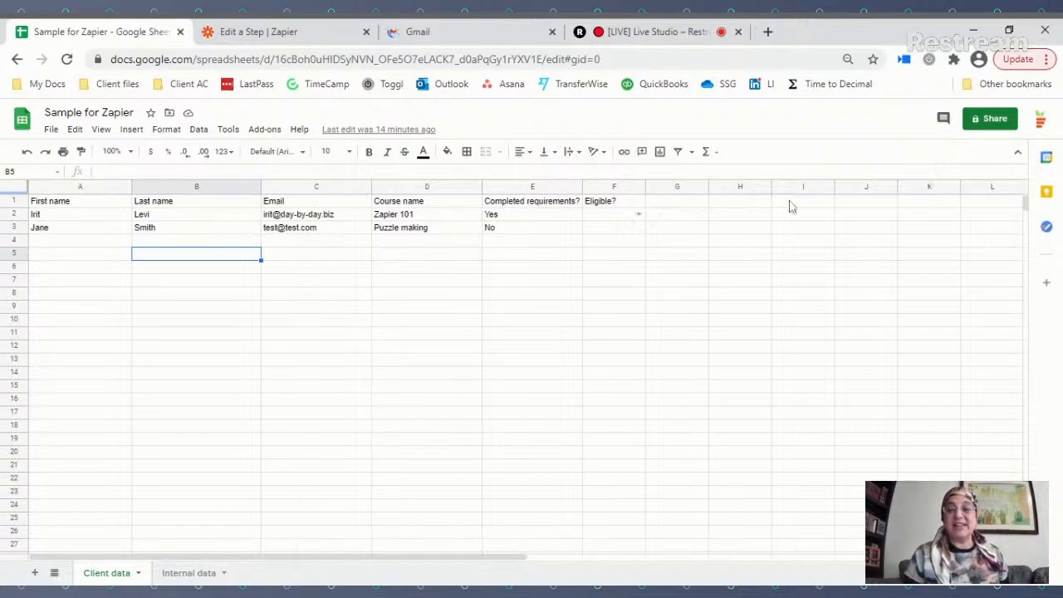
# Step: Enter a 'Final date' header in J1, then delete it
pyautogui.click(872, 206)
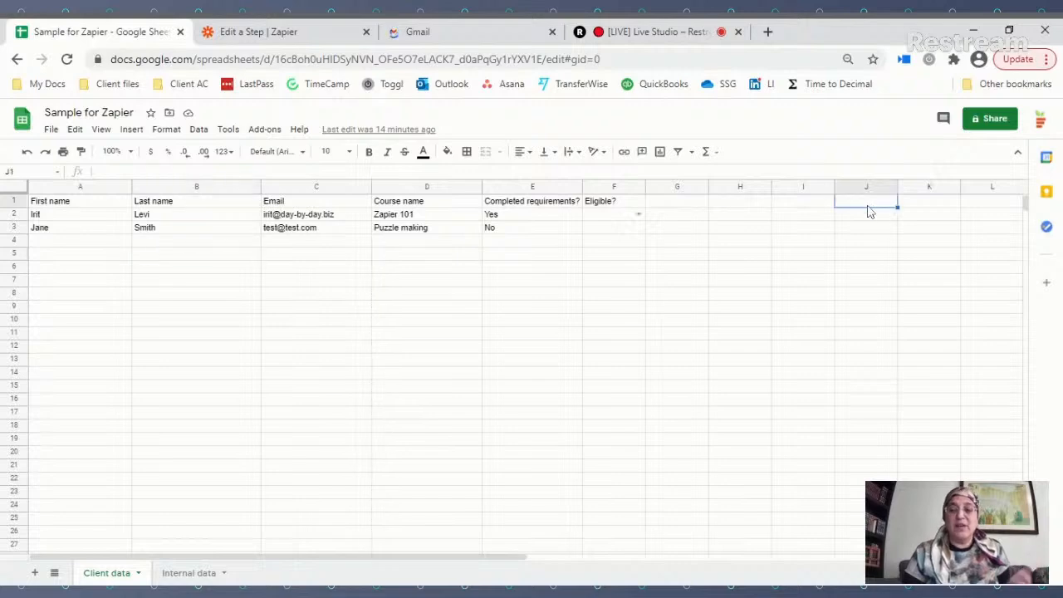
pyautogui.write('Final date')
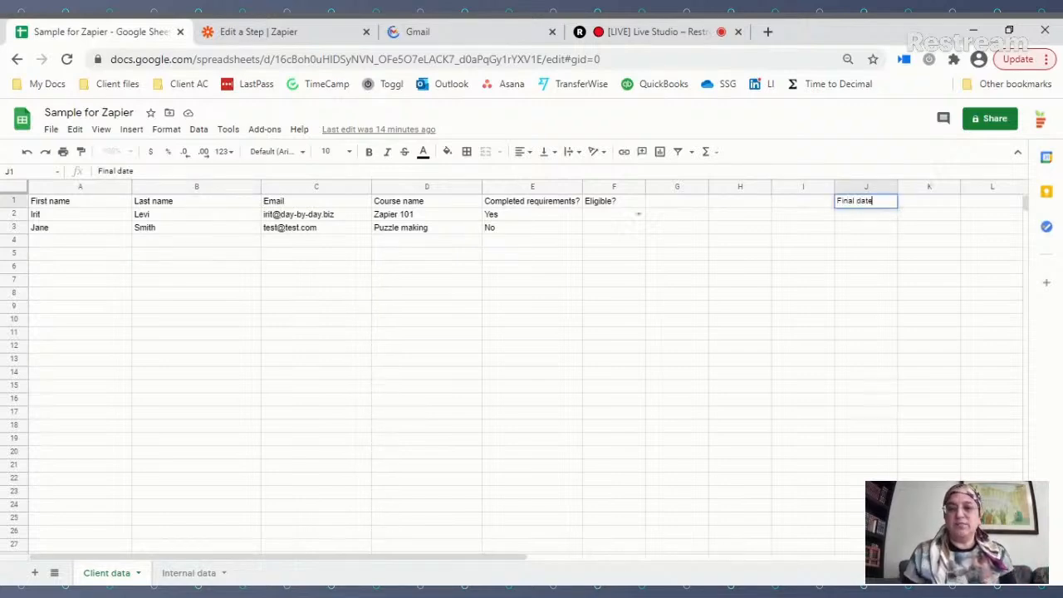
pyautogui.press('Tab')
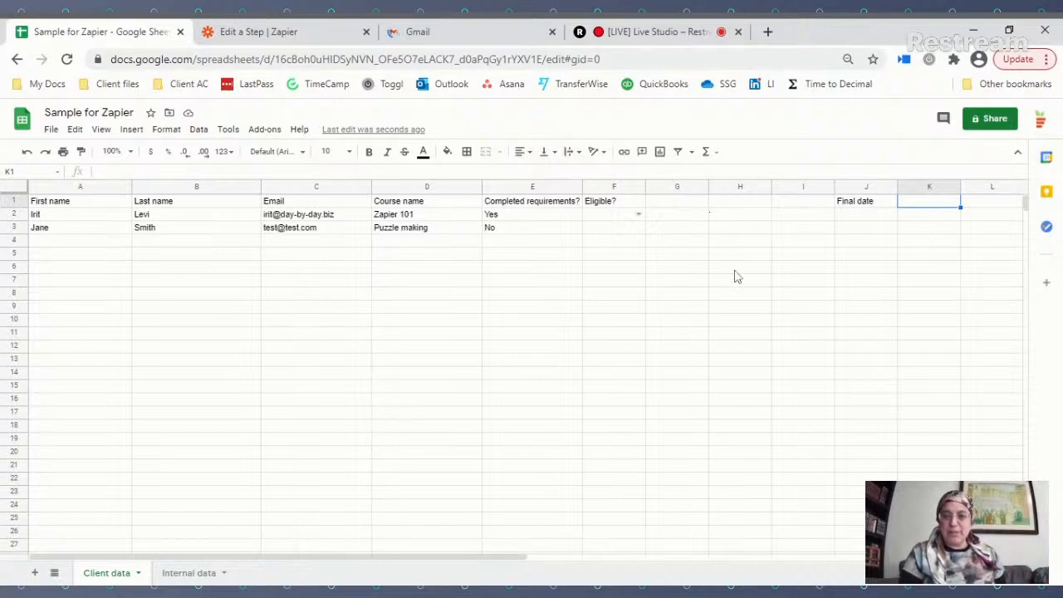
pyautogui.click(855, 207)
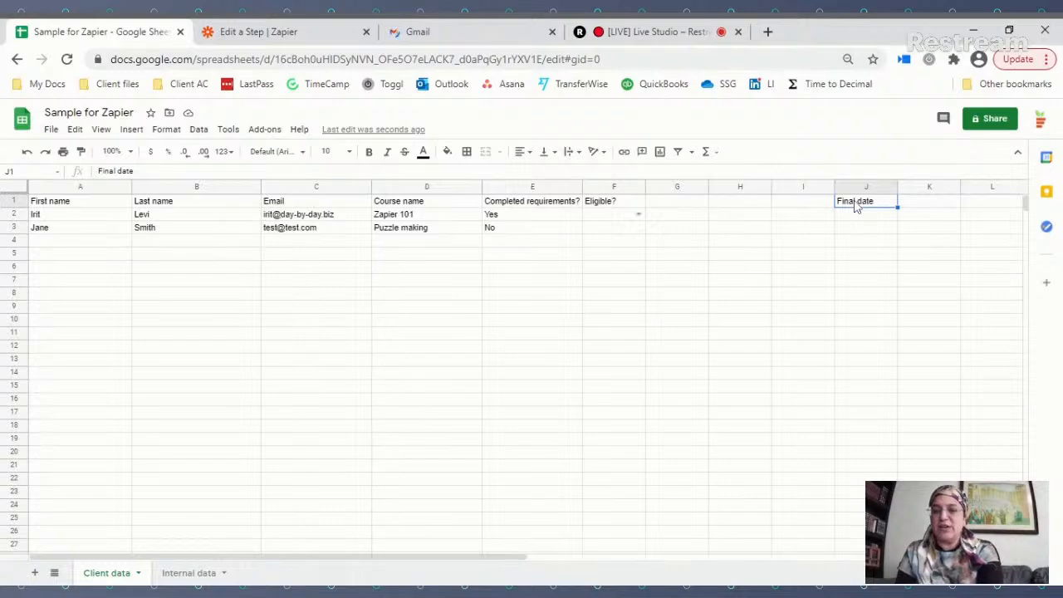
pyautogui.press('Delete')
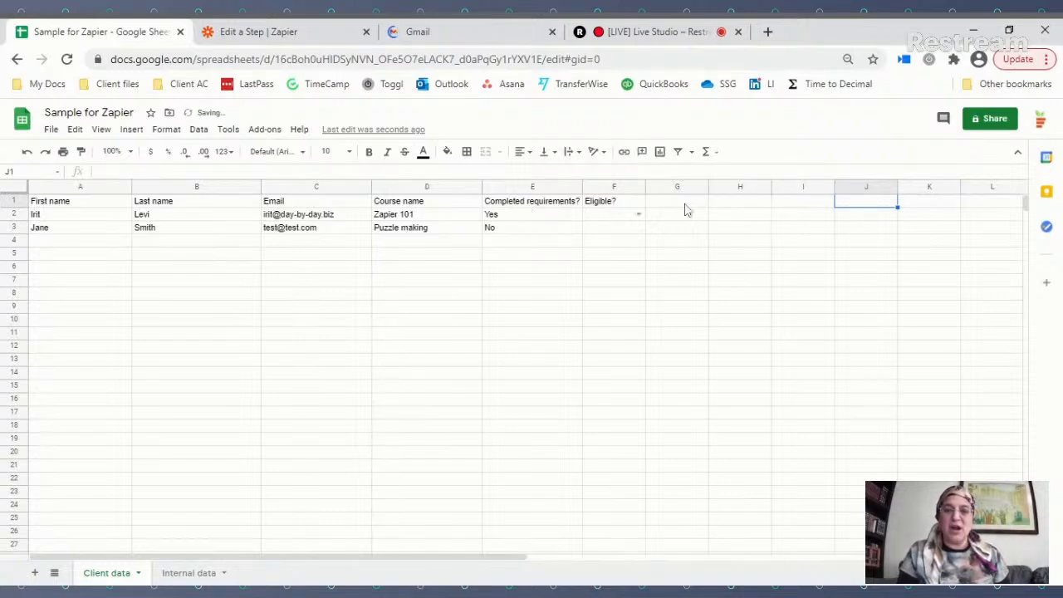
# Step: Enter 'Final date for submission' as the G1 header and widen column G to fit it
pyautogui.click(685, 204)
pyautogui.write('Fi')
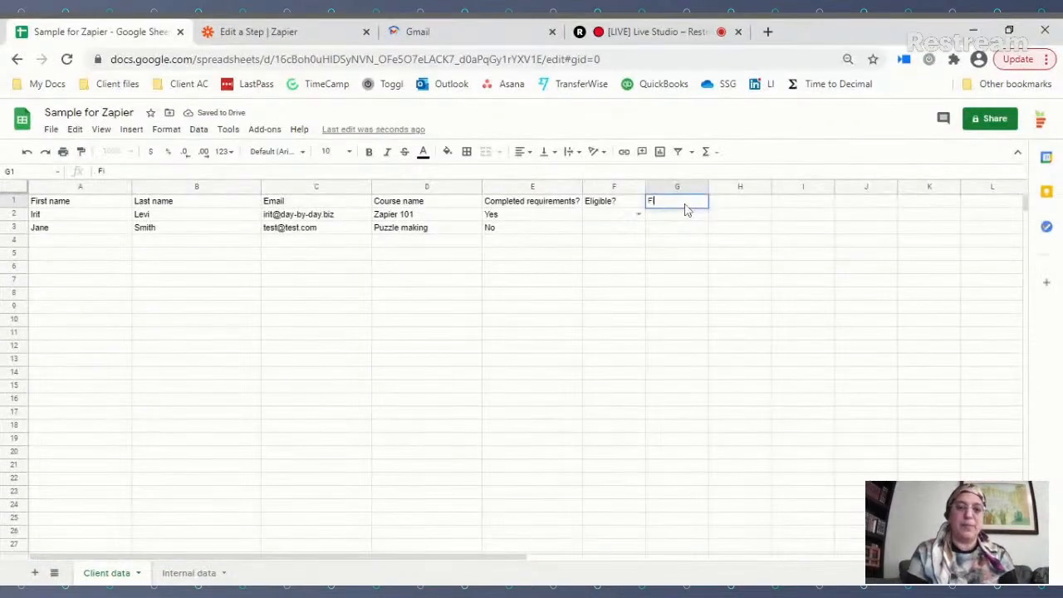
pyautogui.write('nal date for suc')
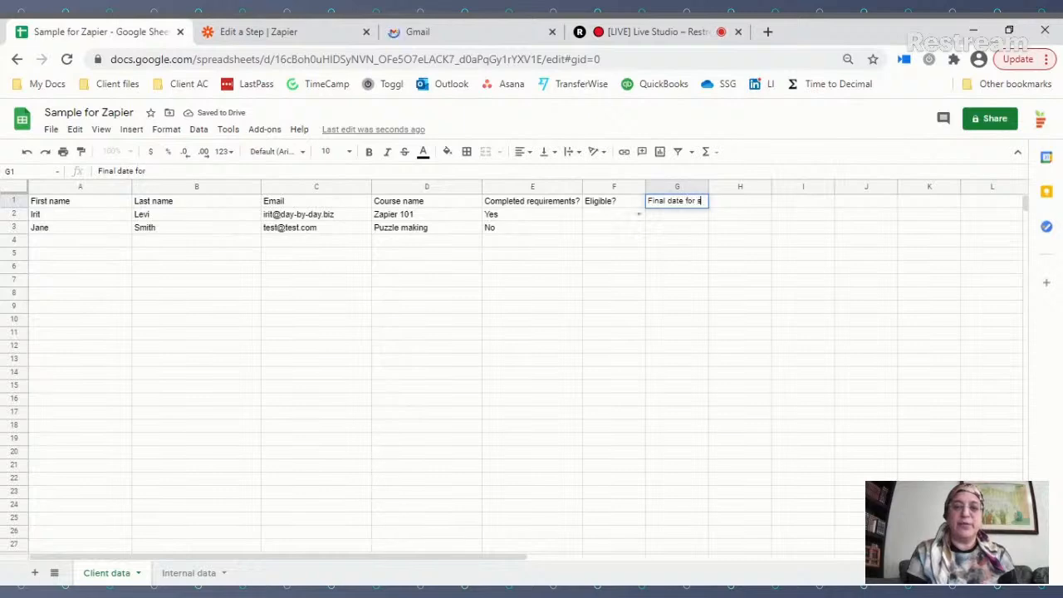
pyautogui.press('BackSpace')
pyautogui.write('bmission')
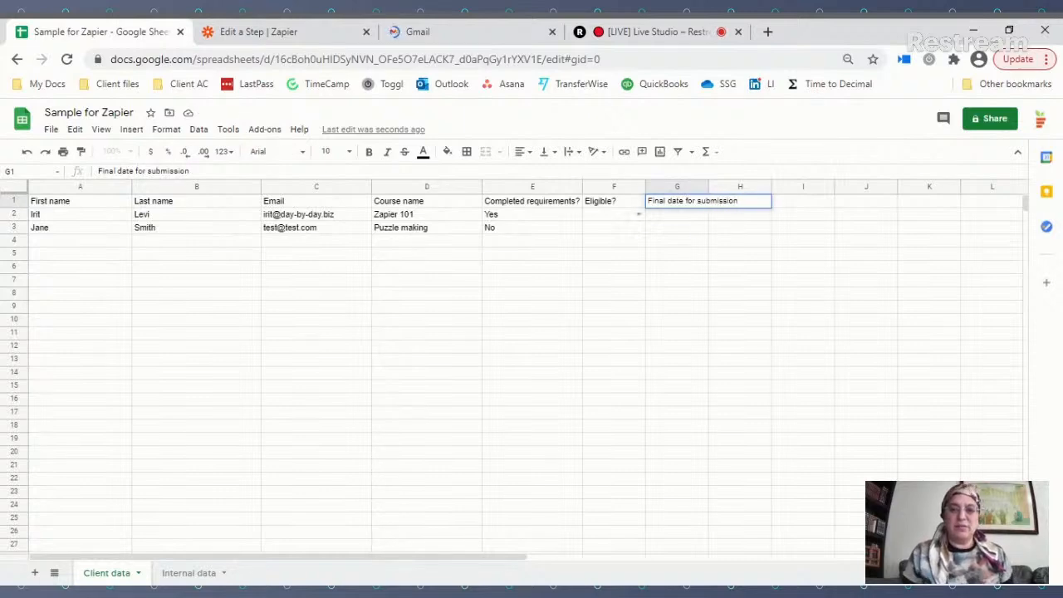
pyautogui.press('Return')
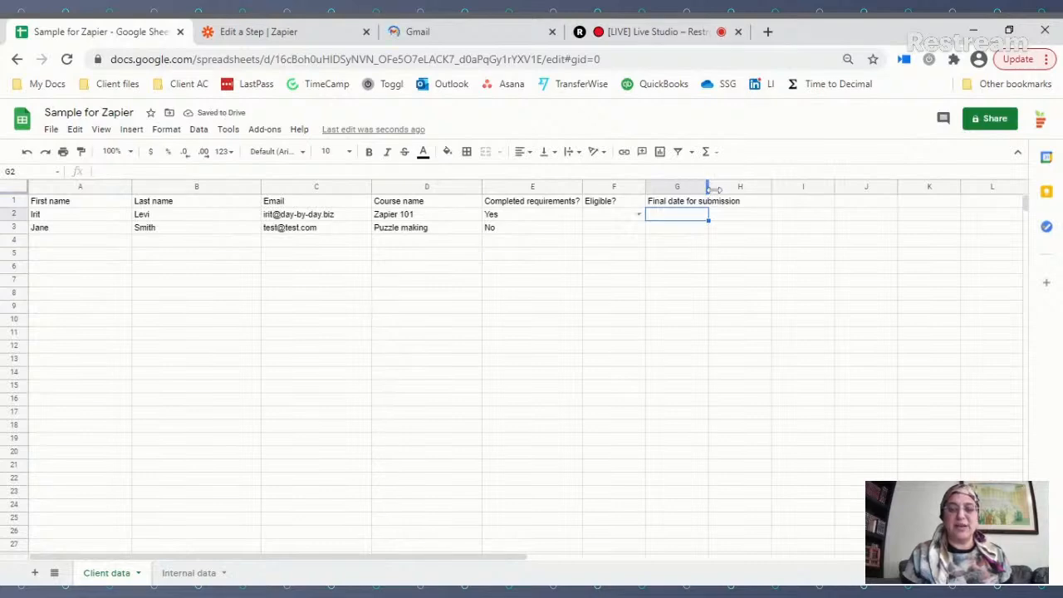
pyautogui.moveTo(712, 190); pyautogui.dragTo(757, 190)
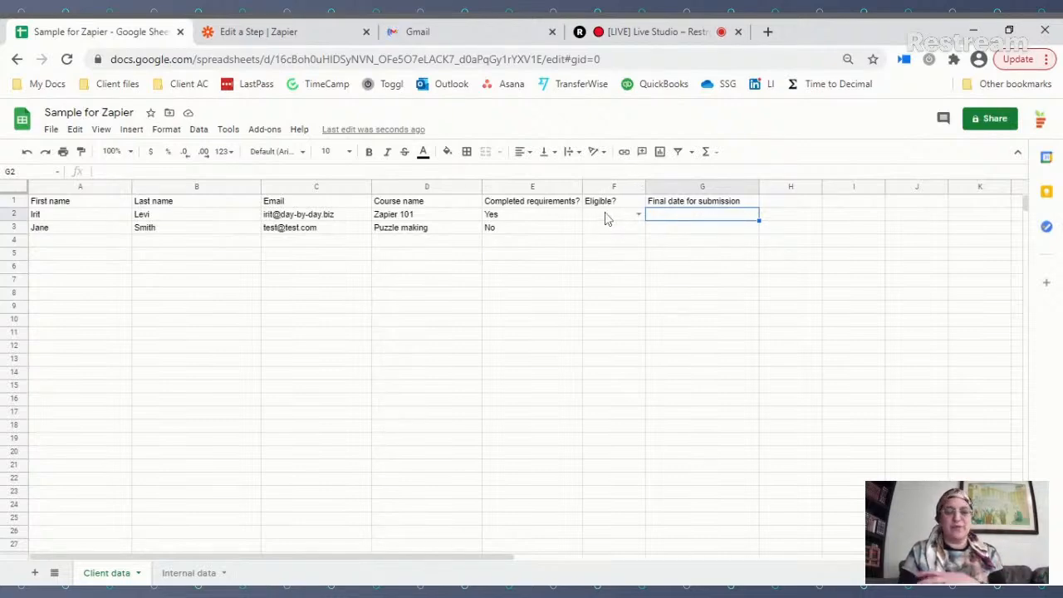
# Step: Return to the loading Gmail mailbox, then bring up the '[LIVE] Live Studio – Restream' tab
pyautogui.click(461, 33)
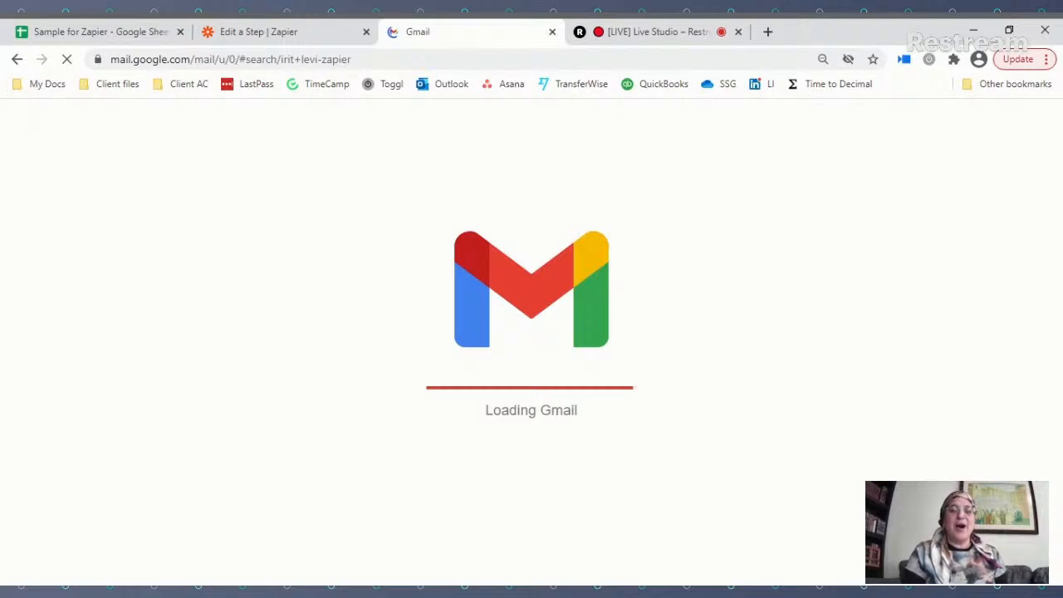
pyautogui.click(644, 37)
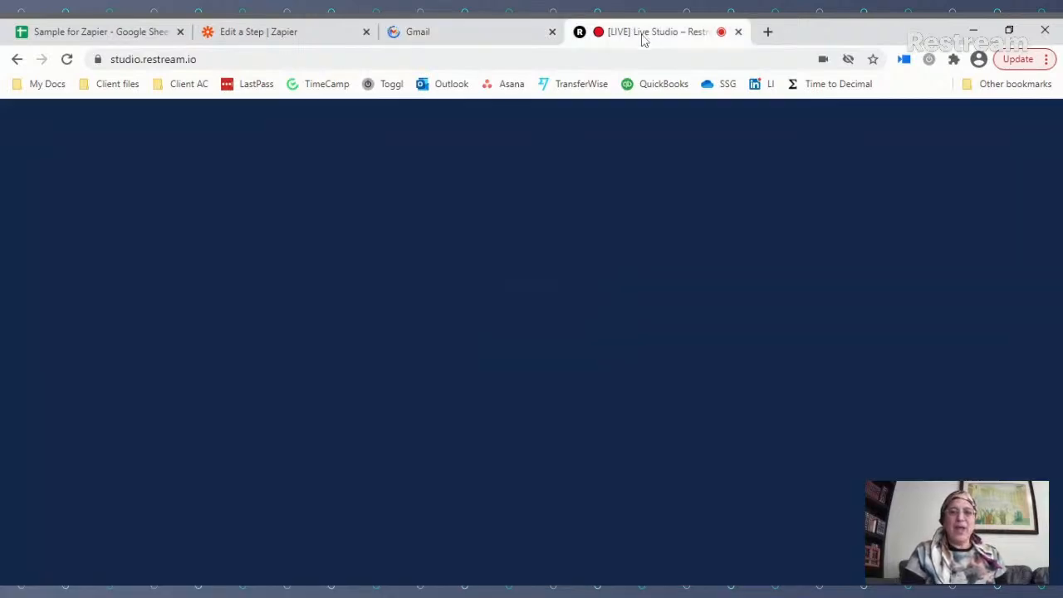